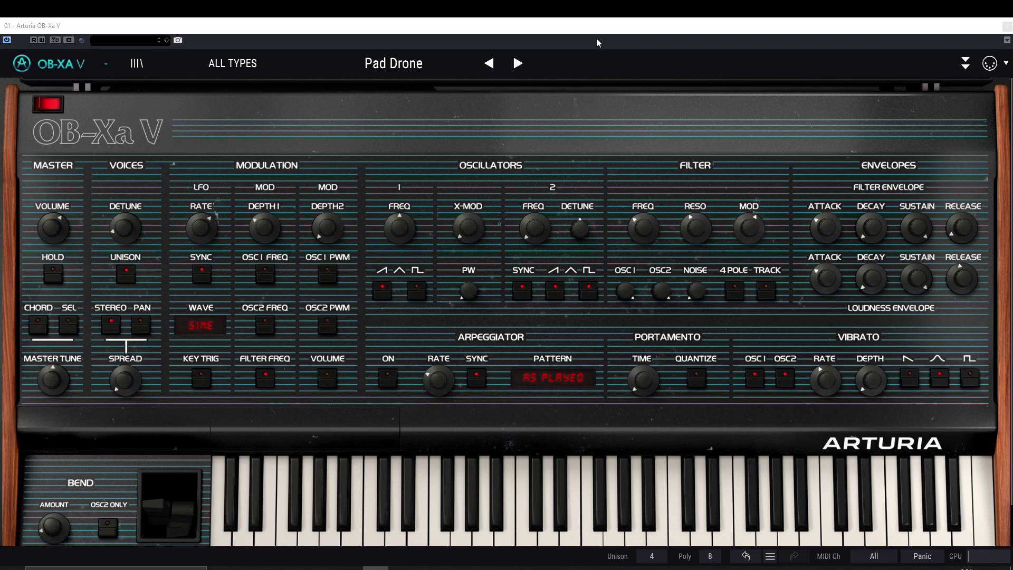
Open the advanced section and look over its Effects and Modulations pages, finishing on Modulations
click(966, 65)
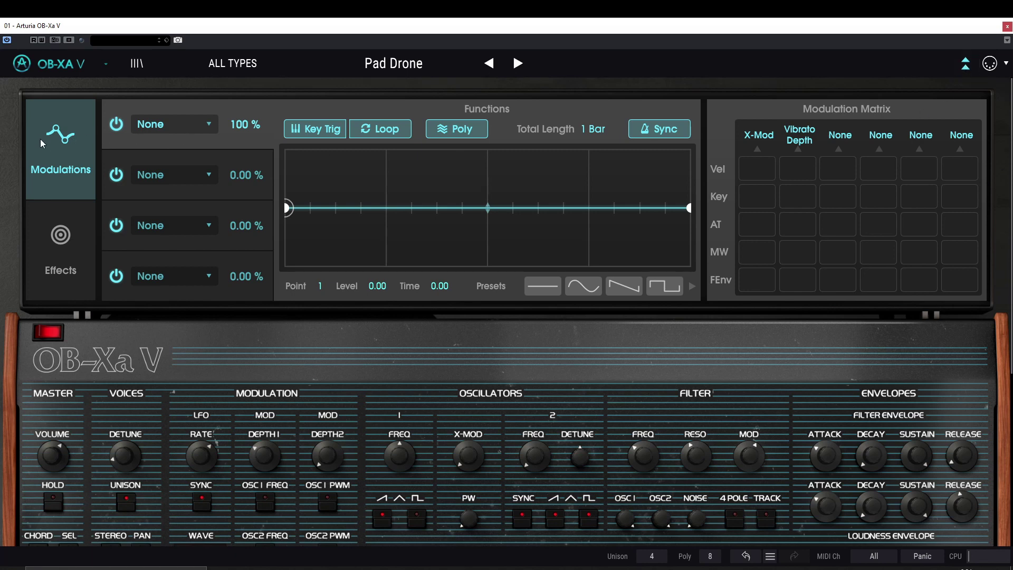
click(66, 232)
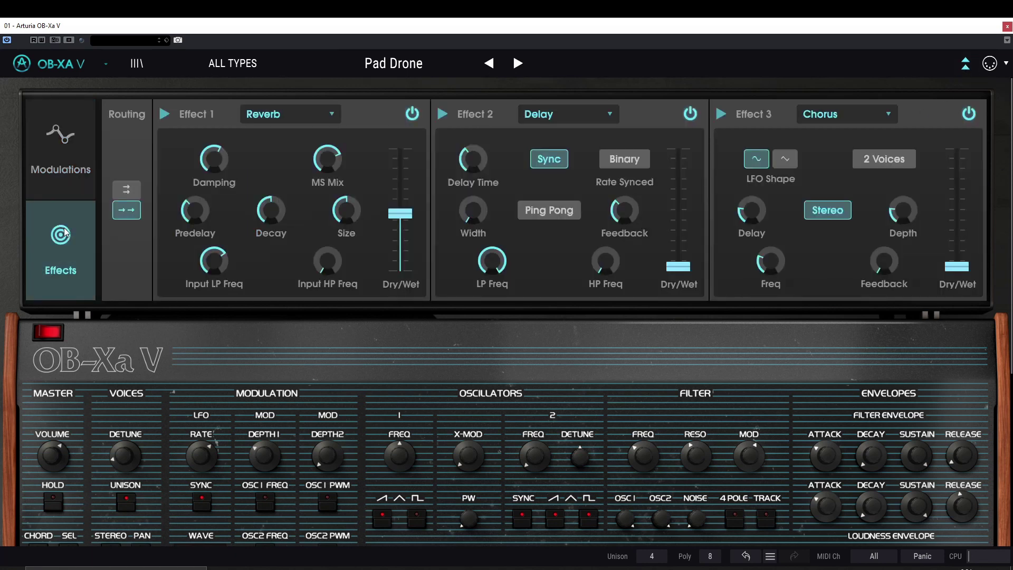
click(70, 151)
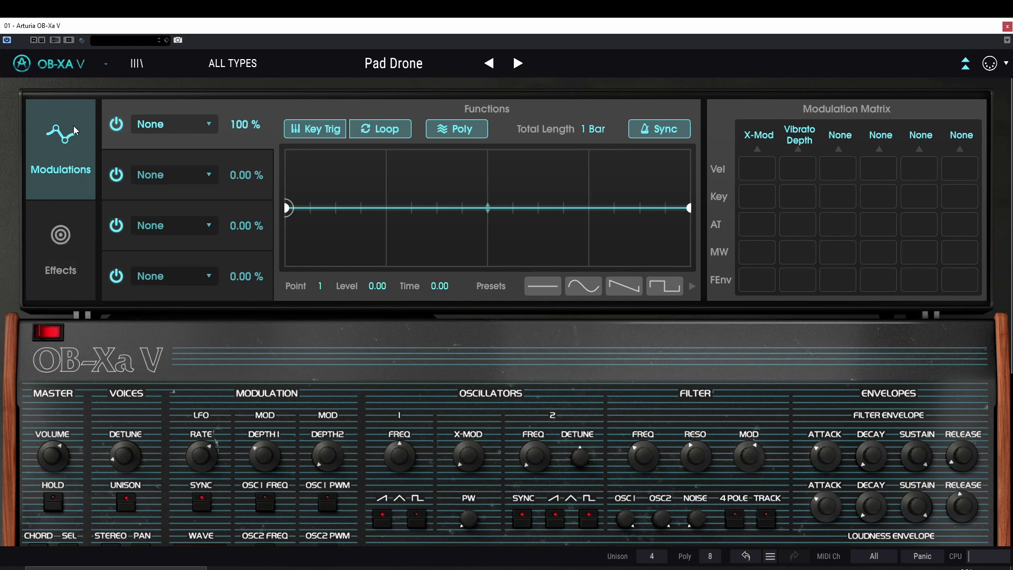
click(62, 235)
click(66, 173)
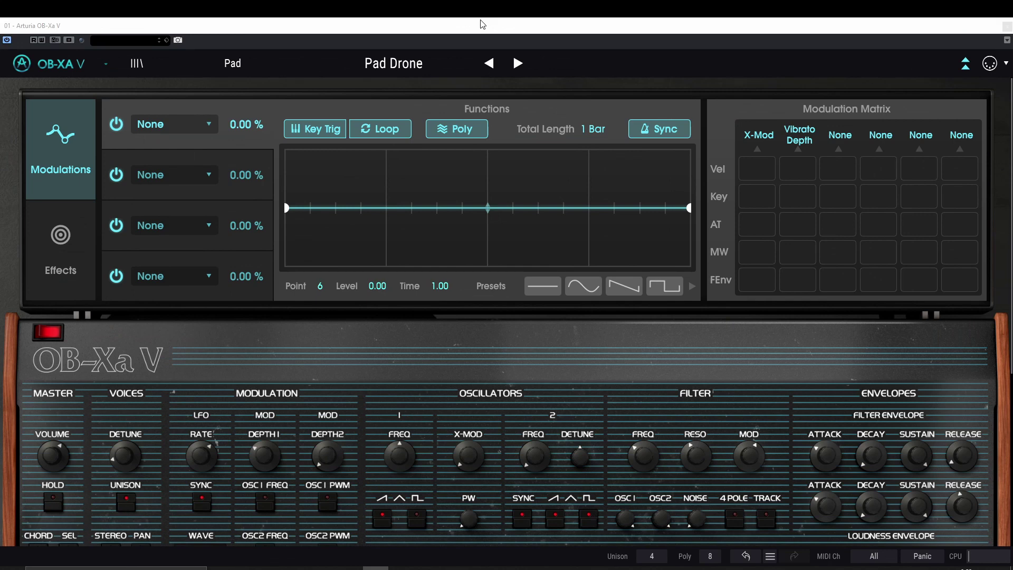
Look through the four modulation function slots and return to Function 1
click(250, 159)
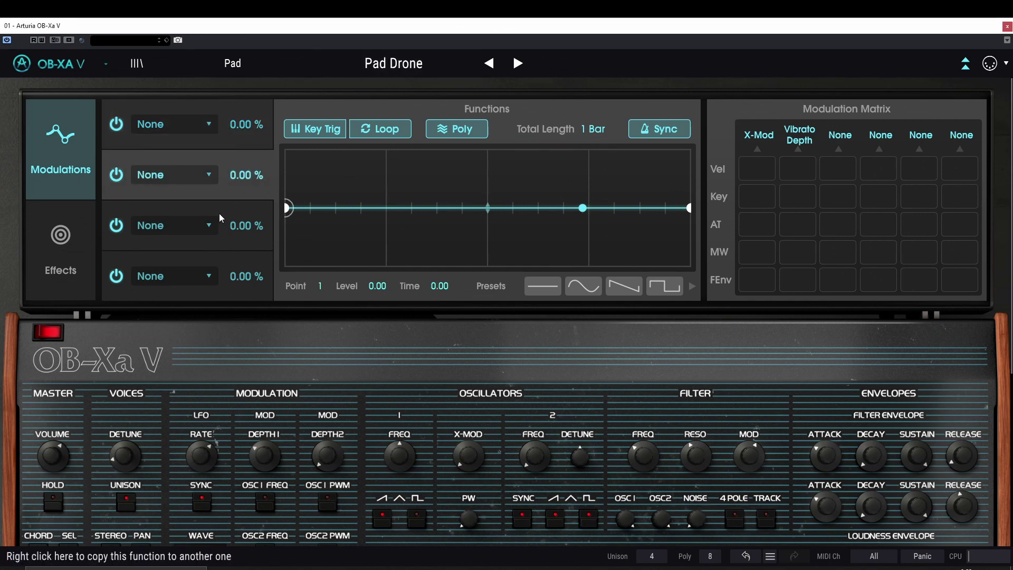
click(219, 214)
click(216, 257)
click(232, 141)
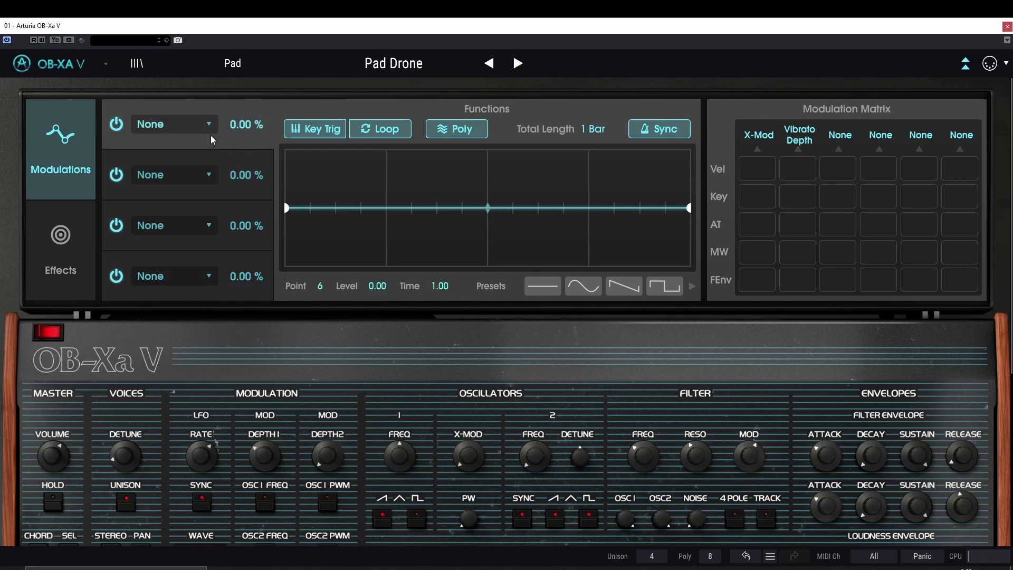
Assign Function 1 to Filter Freq and set its amount to 100 %
click(207, 126)
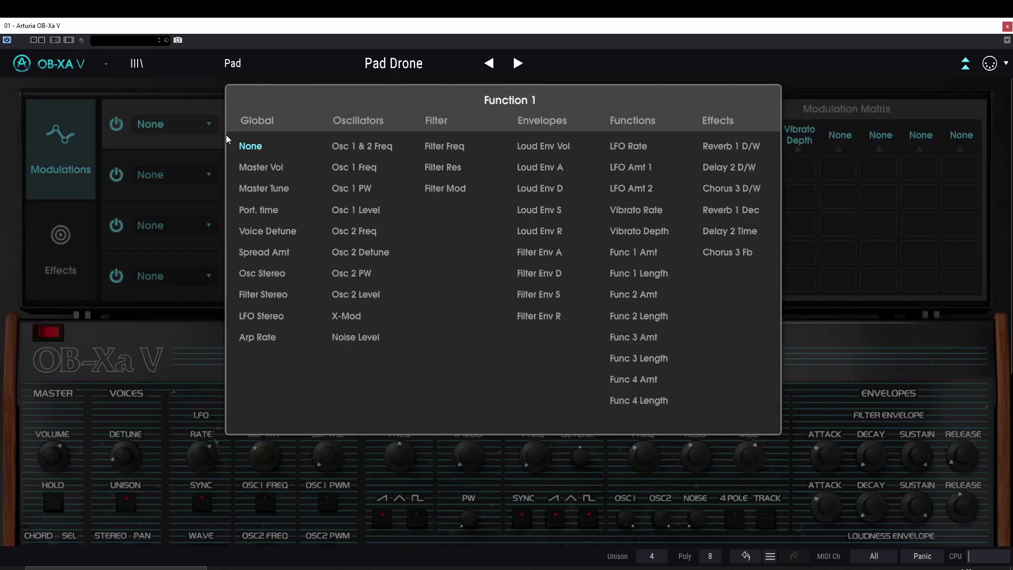
click(437, 147)
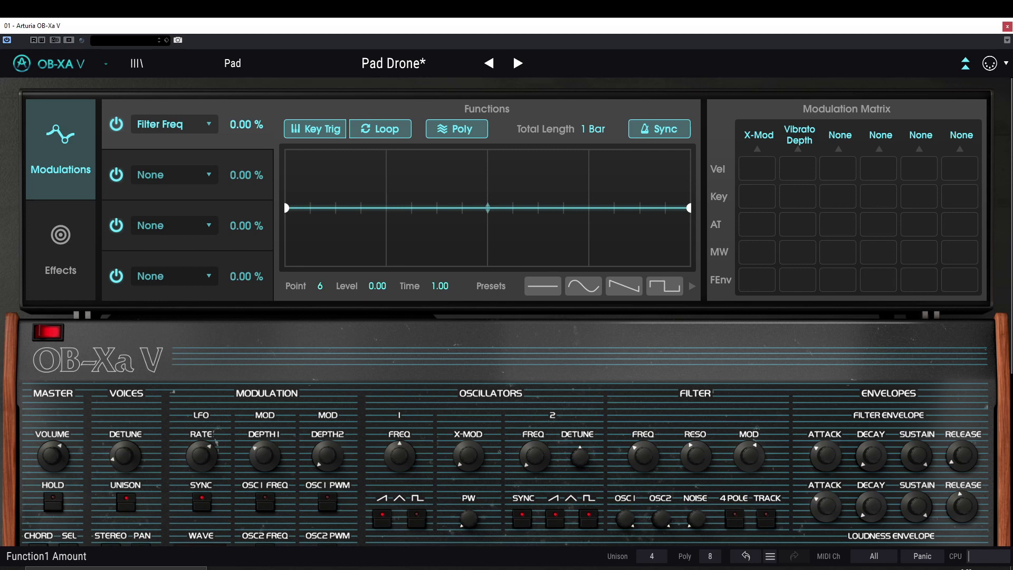
drag(247, 124, 247, 105)
Shape Function 1's curve into a zigzag of three peaks and two troughs between levels 1.00 and -1.00, with the last peak at about time 0.813
drag(322, 187, 324, 153)
drag(359, 191, 373, 256)
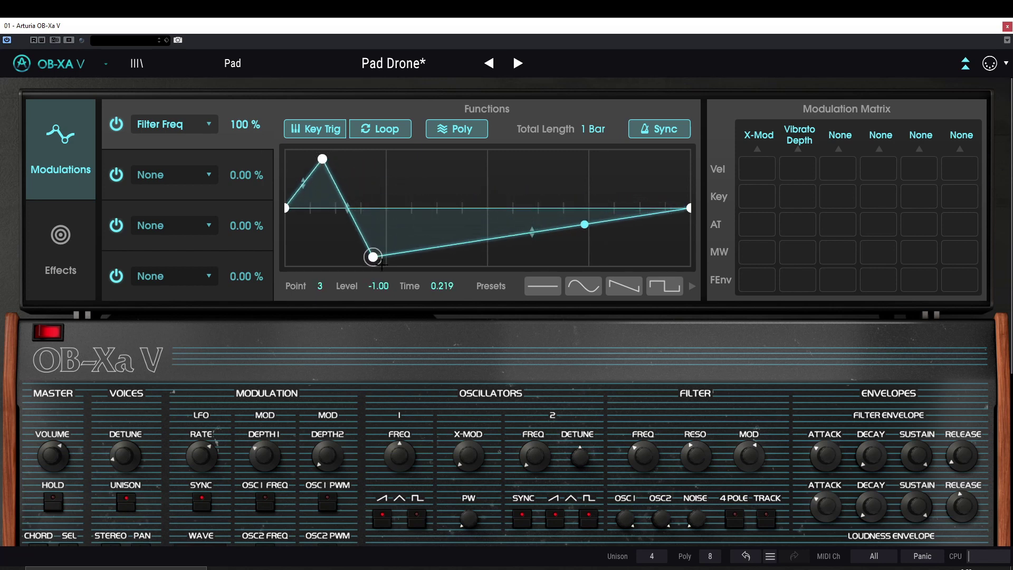
drag(440, 246, 551, 257)
drag(604, 238, 616, 159)
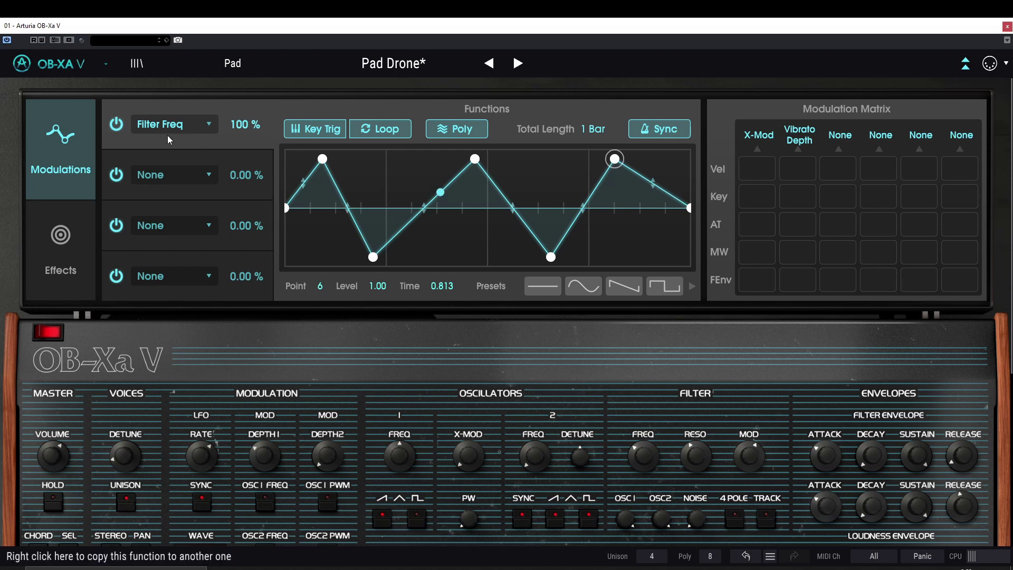
Try bypassing Function 1 and inverting its amount to -100 %, returning it to enabled at 100 %
click(120, 128)
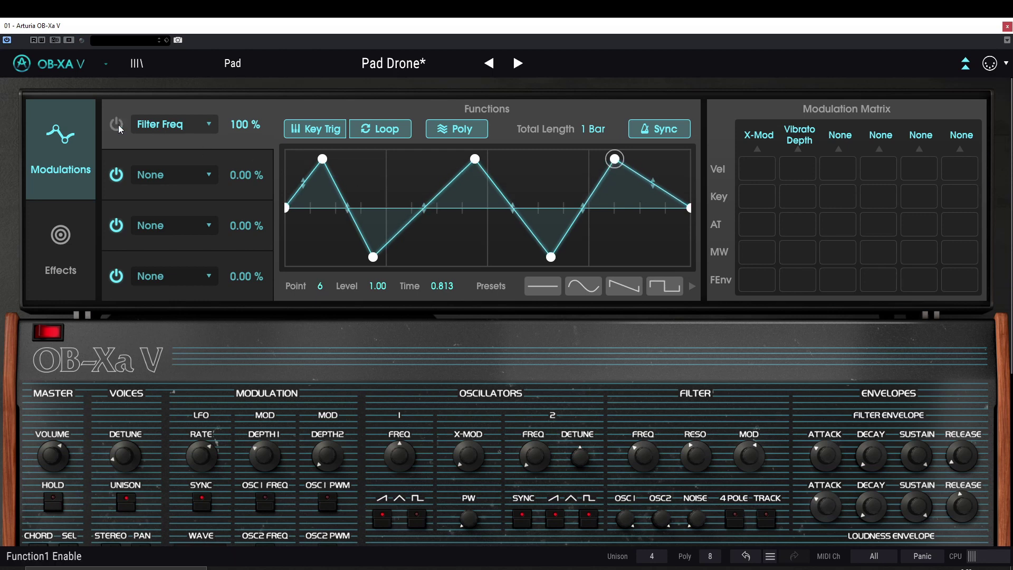
click(119, 129)
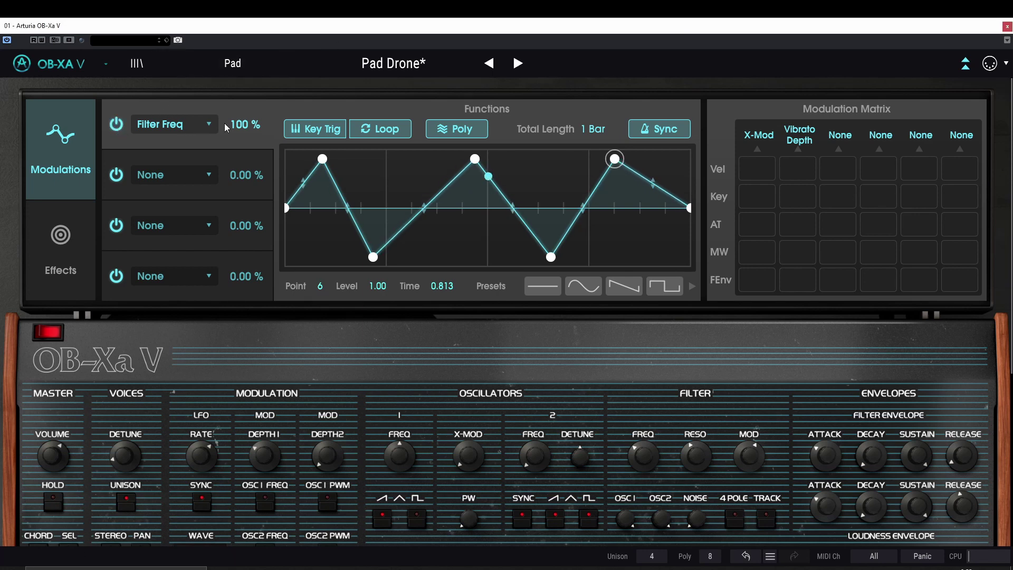
click(209, 125)
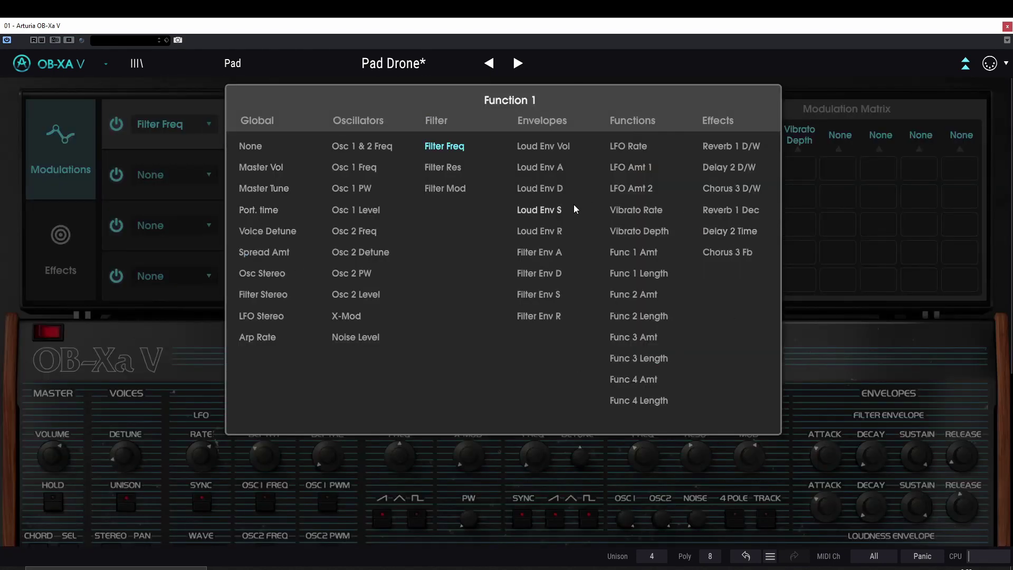
click(312, 78)
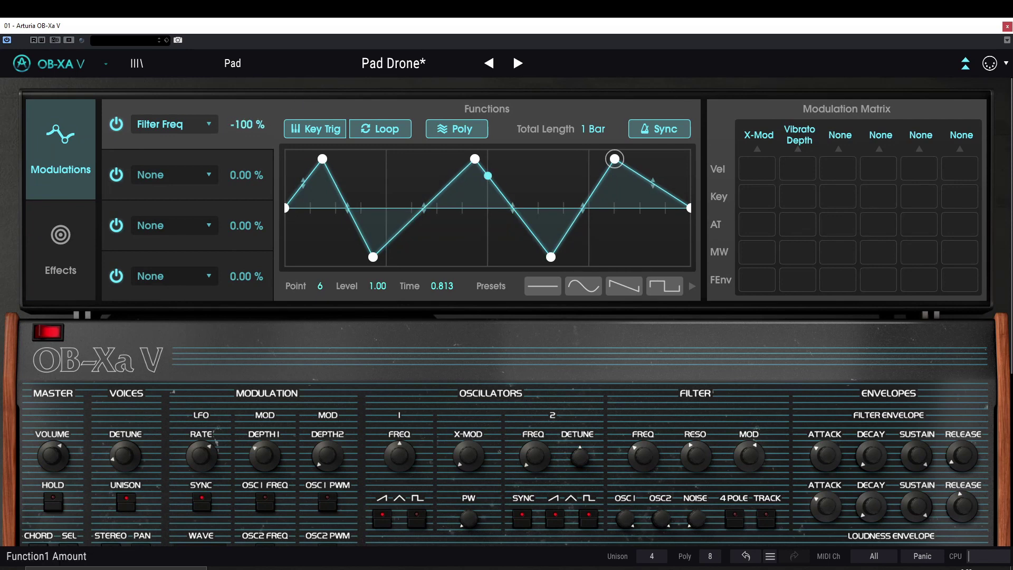
drag(246, 125, 246, 122)
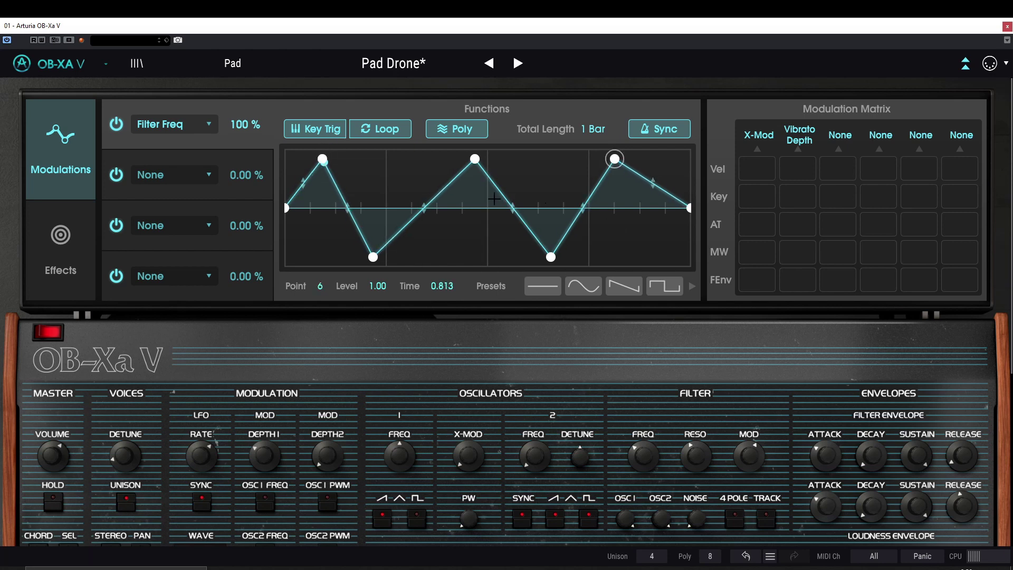
Try Function 1 with Key Trig off and with Loop off, re-enabling each one
click(324, 135)
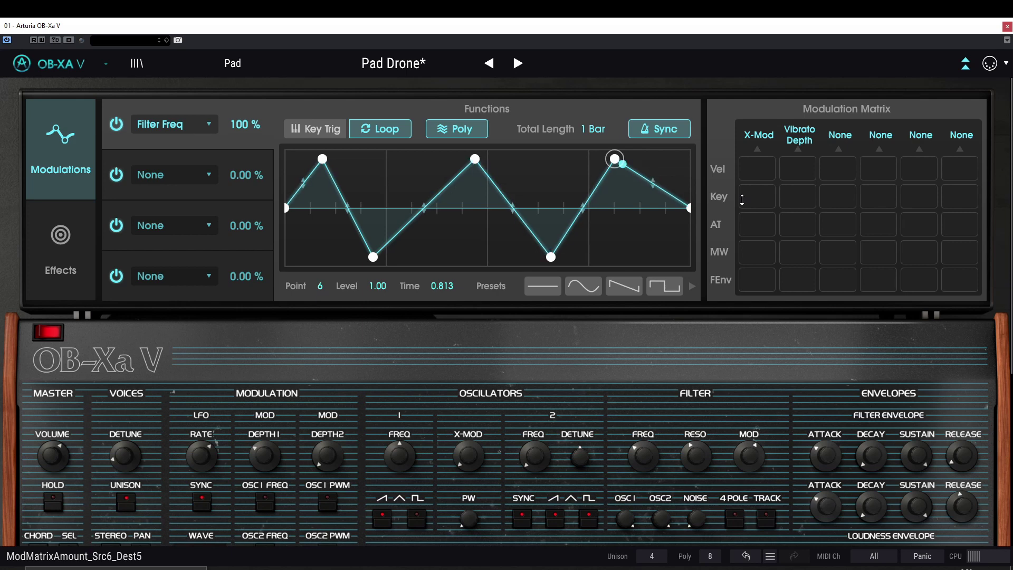
click(315, 129)
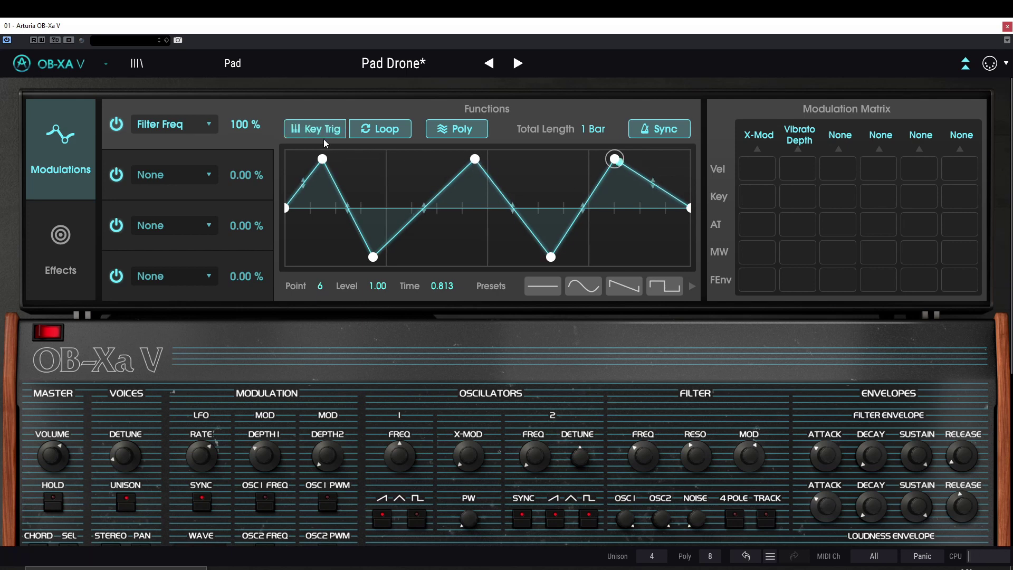
click(380, 132)
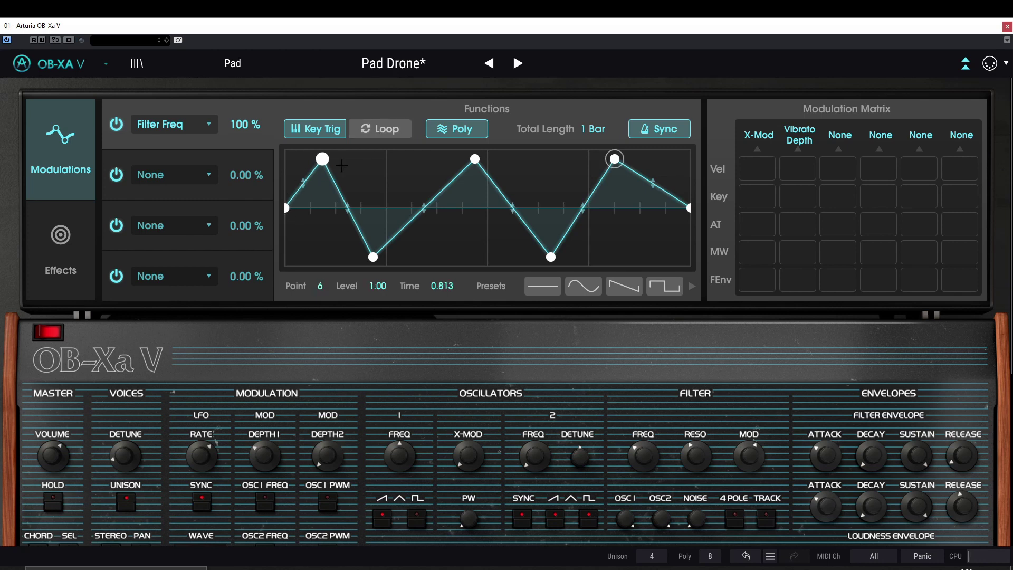
click(688, 206)
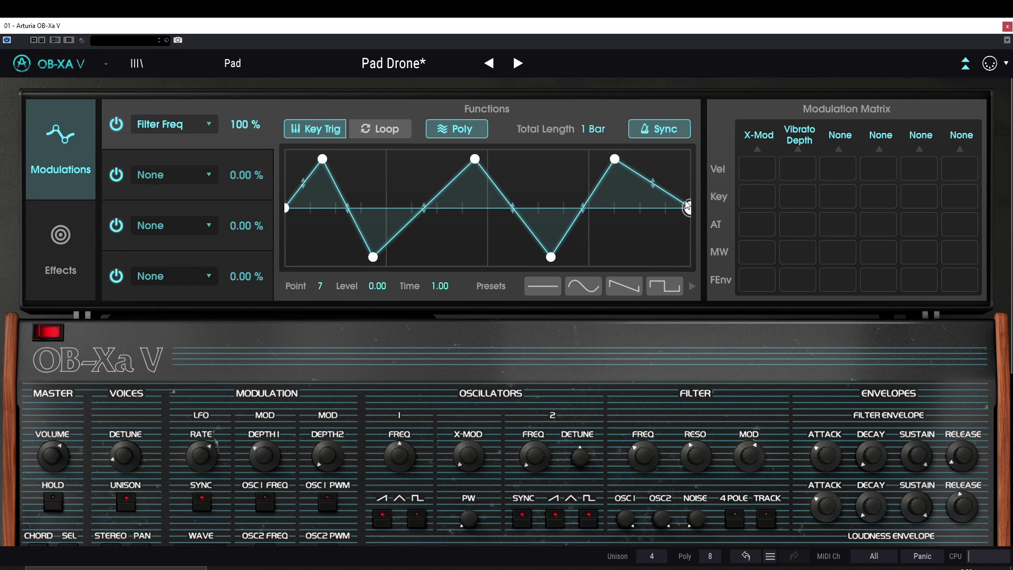
click(388, 132)
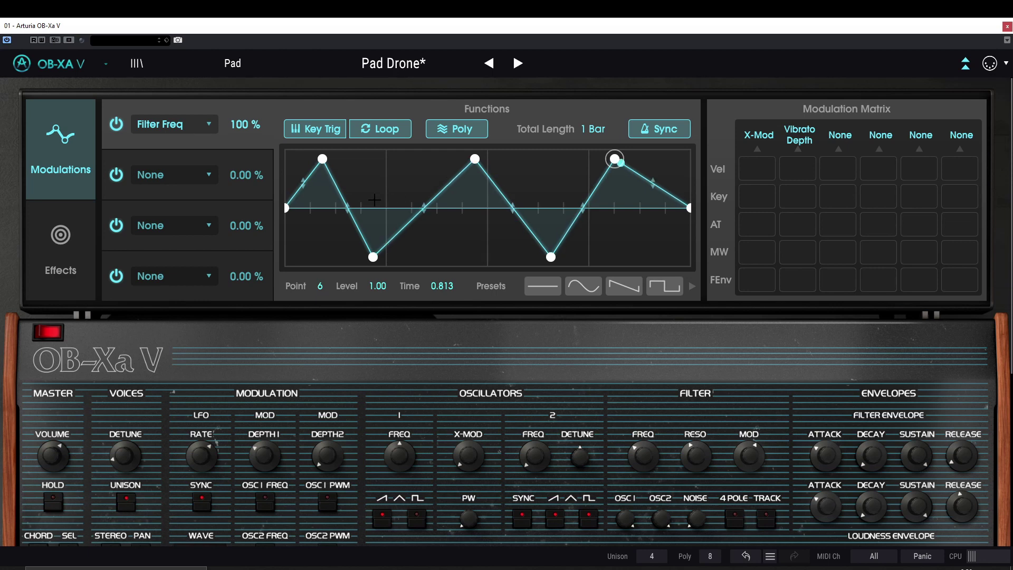
Compare Function 1 with Poly off and on, leaving Poly enabled
click(450, 129)
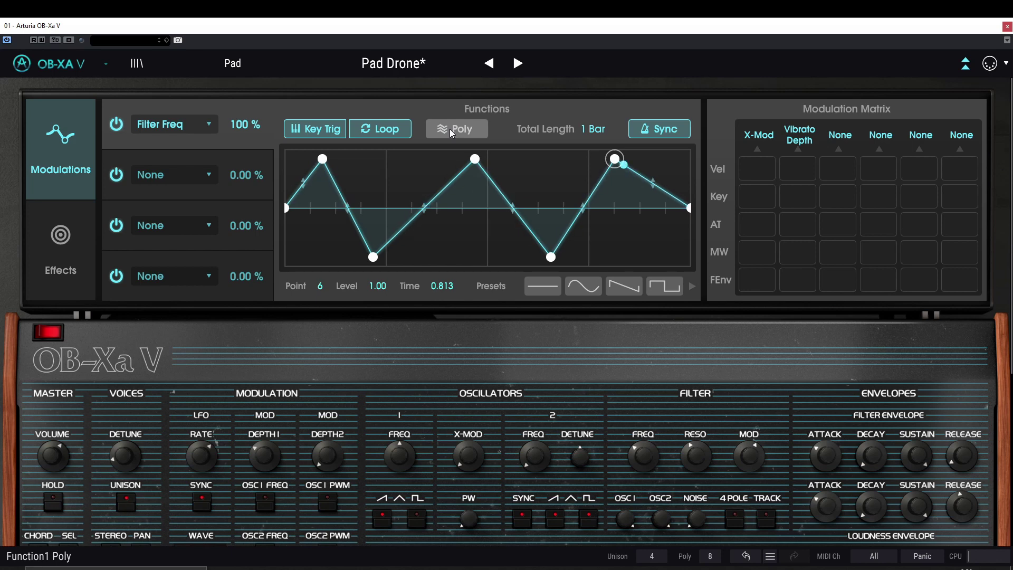
click(452, 135)
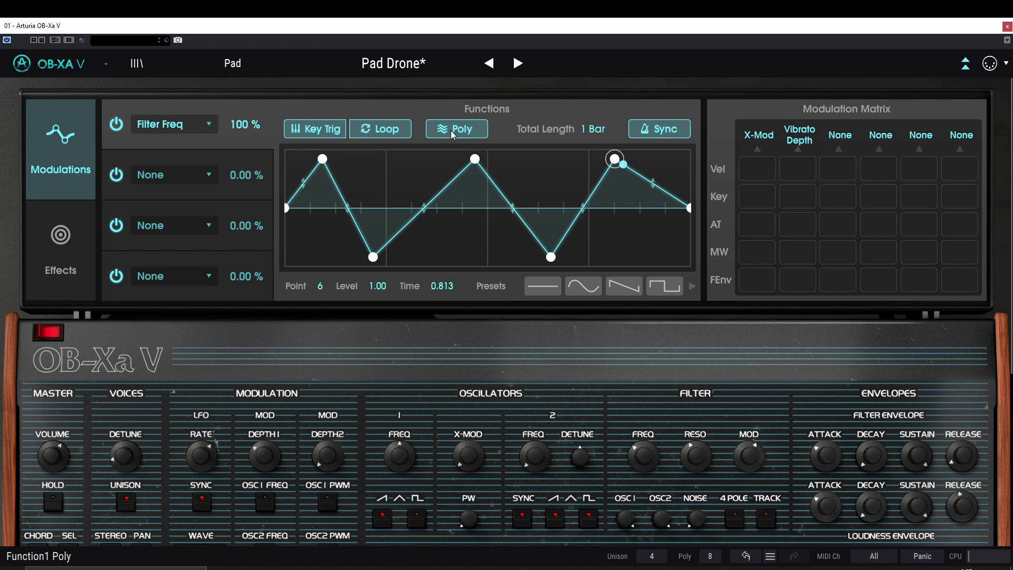
click(452, 134)
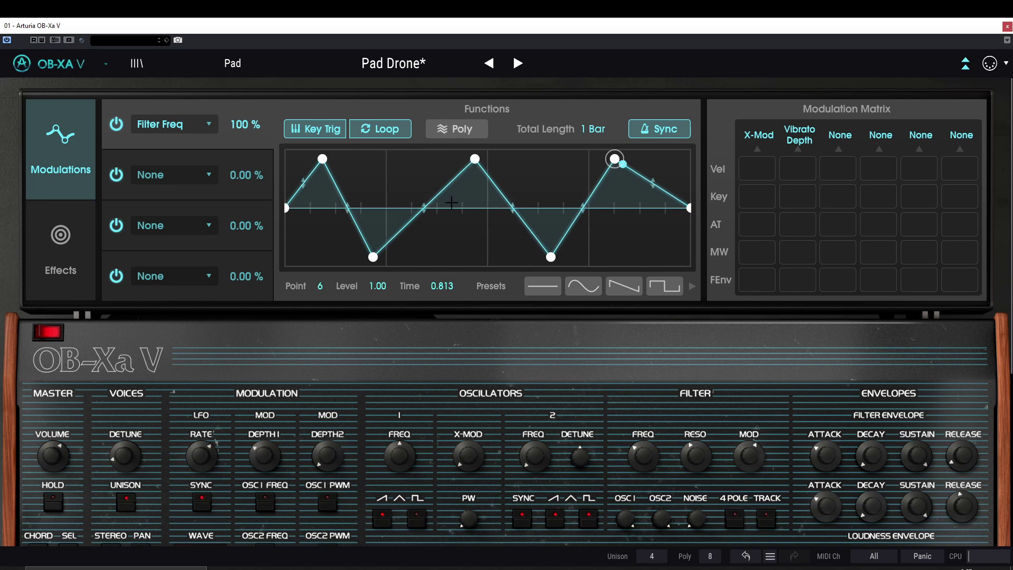
click(461, 133)
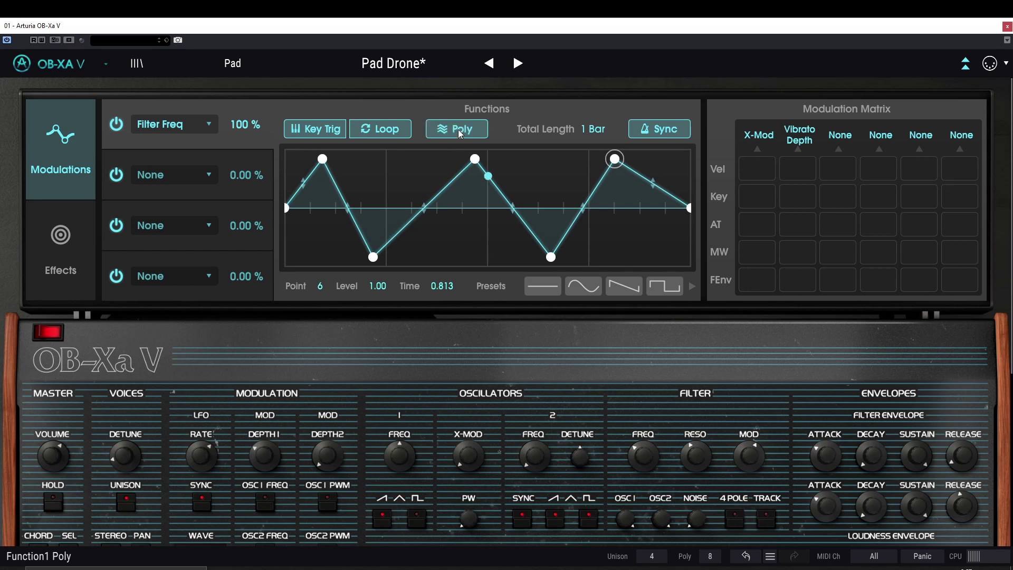
click(461, 134)
click(459, 131)
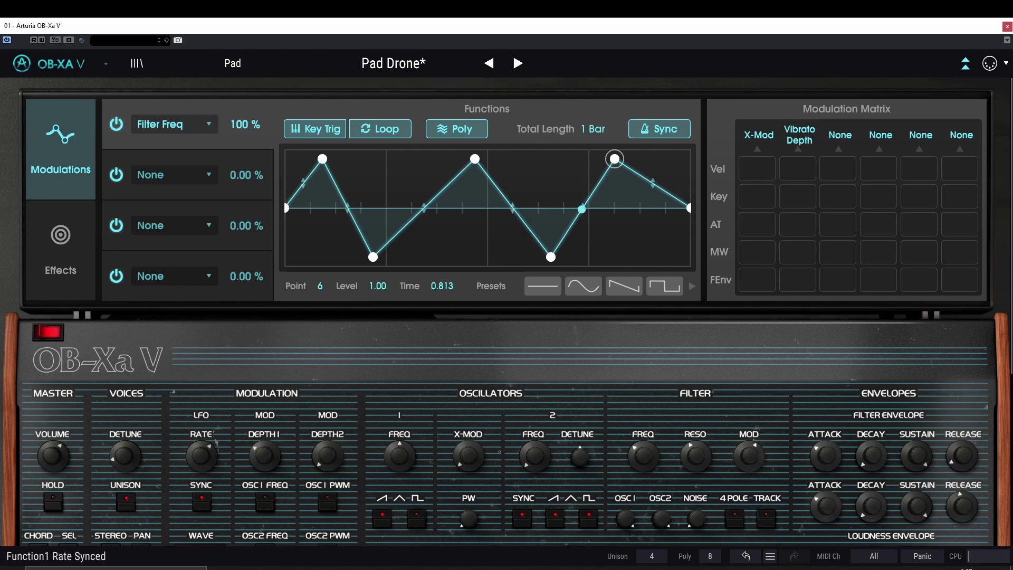
Try Function 1's length unsynced from tempo, and restore Sync with a total length of 2 Bar
drag(597, 129, 596, 138)
click(670, 129)
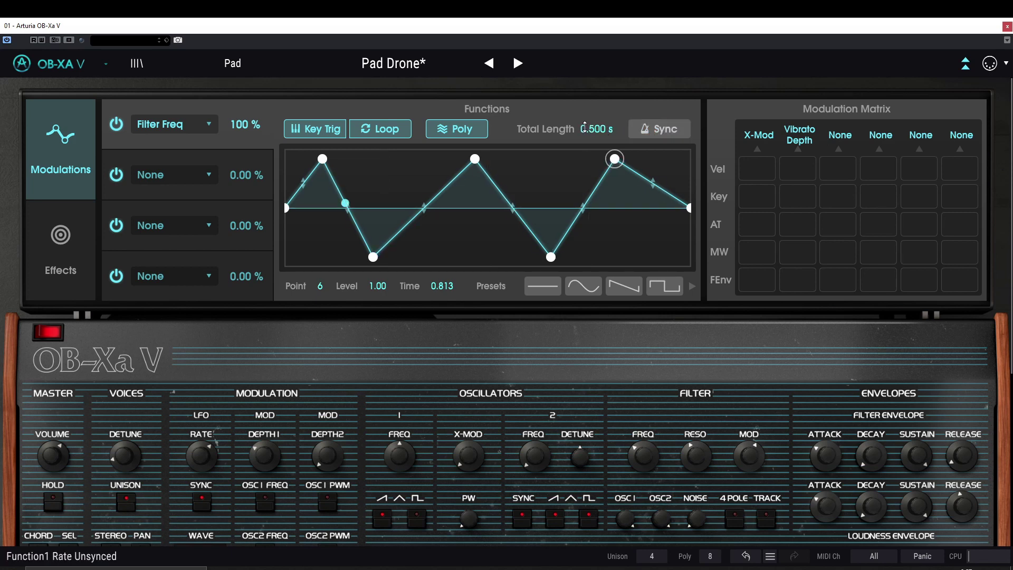
drag(607, 129, 607, 101)
mouse_move(594, 129)
mouse_down()
mouse_move(648, 132)
mouse_move(594, 127)
mouse_move(594, 113)
mouse_move(594, 128)
mouse_up()
click(659, 129)
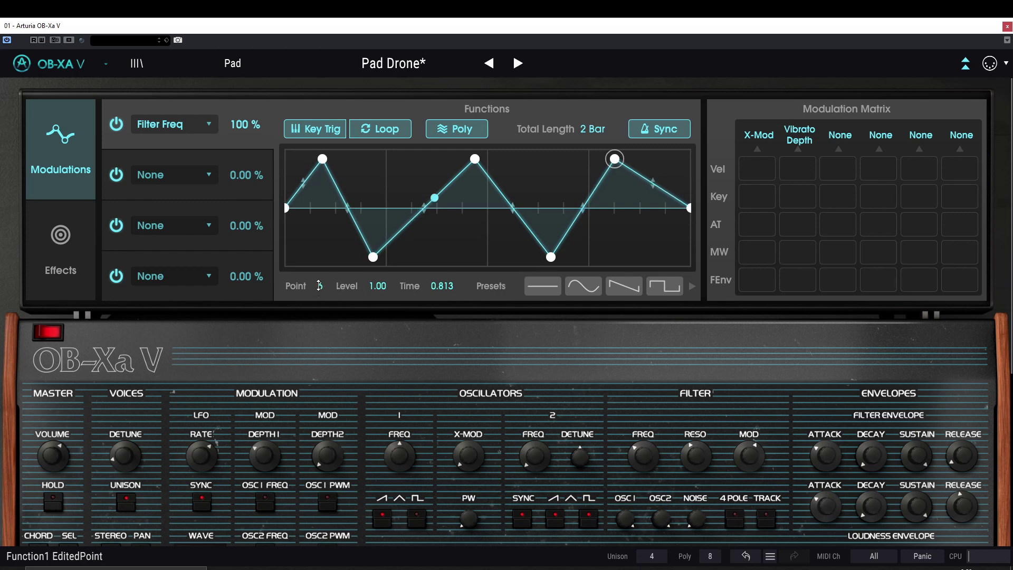
Cycle through the edited points of Function 1's curve, ending back on point 6
drag(320, 286, 320, 281)
mouse_move(319, 286)
mouse_down()
mouse_move(319, 294)
mouse_move(320, 281)
mouse_up()
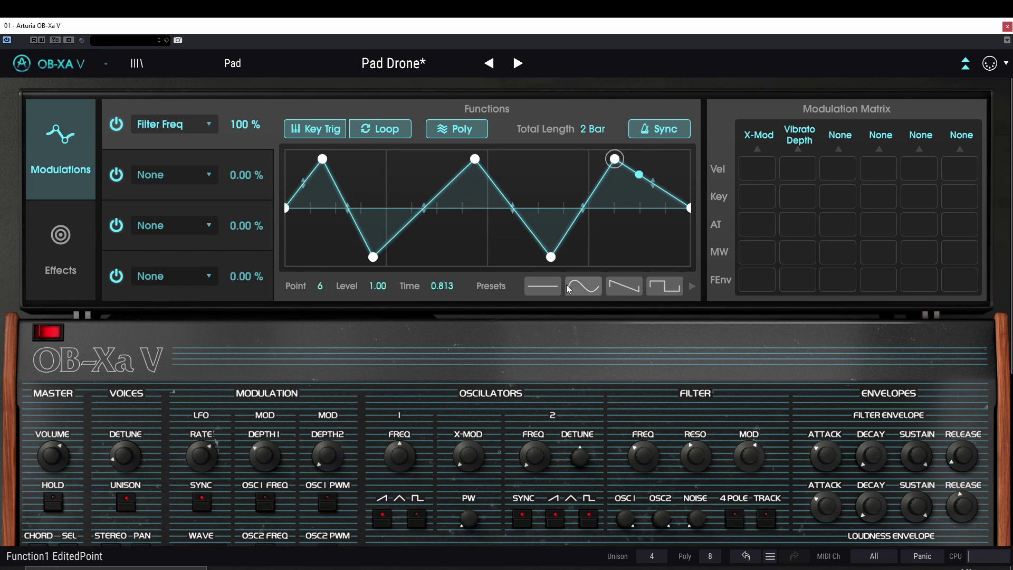
Audition the flat line, sine and last rhythmic decay curve presets on Function 1
click(542, 285)
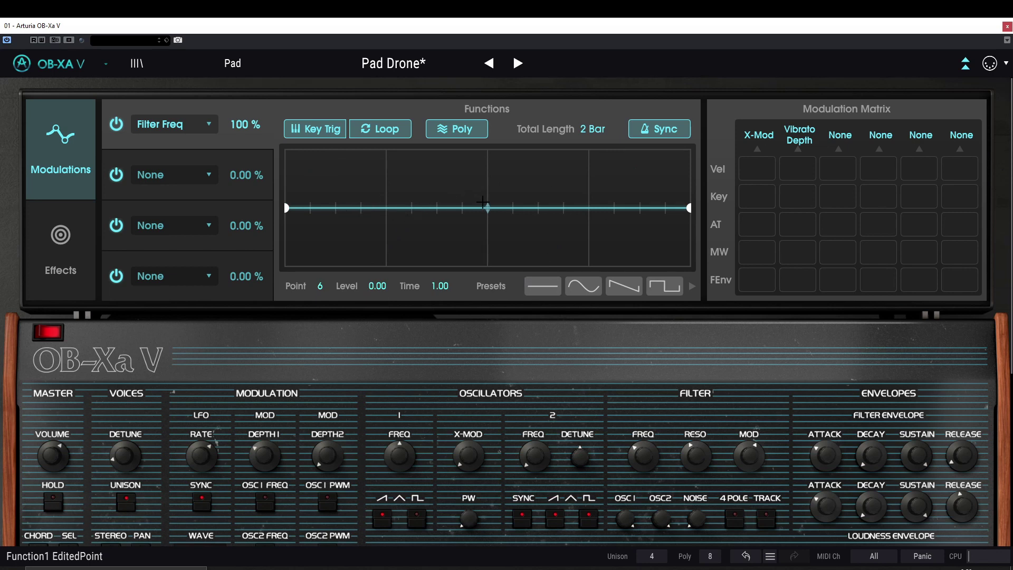
click(583, 288)
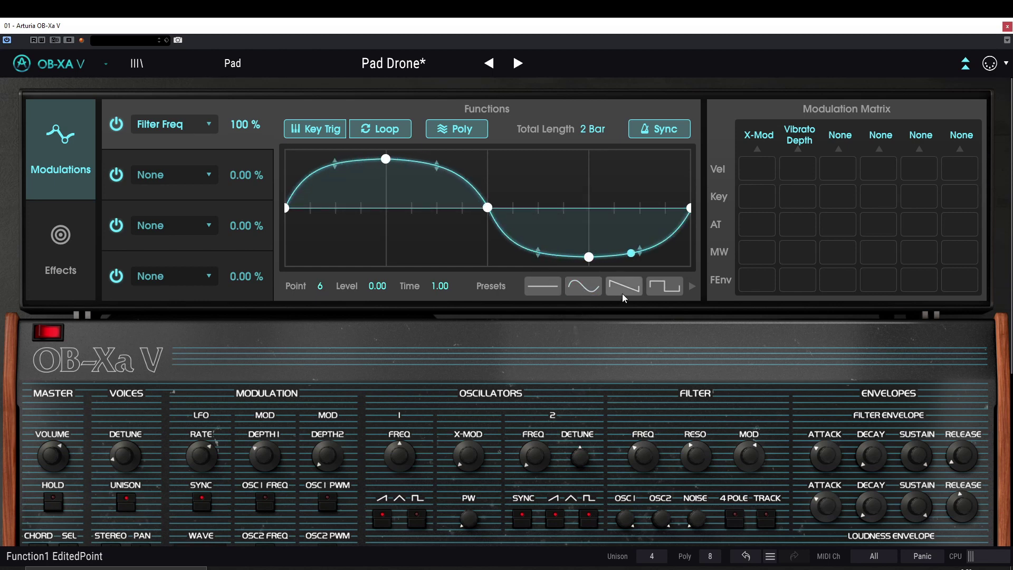
click(692, 287)
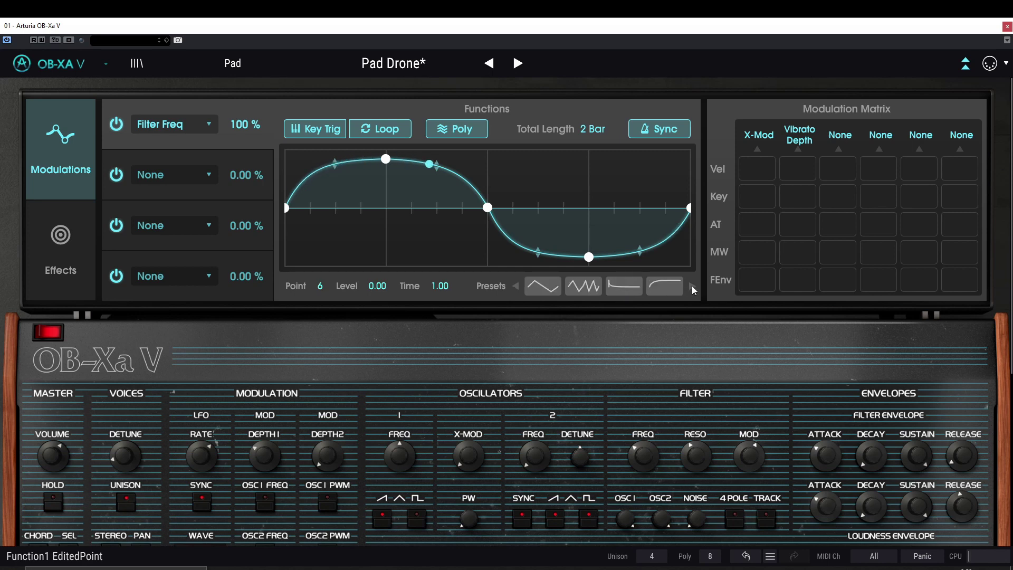
click(692, 286)
click(692, 286)
click(663, 285)
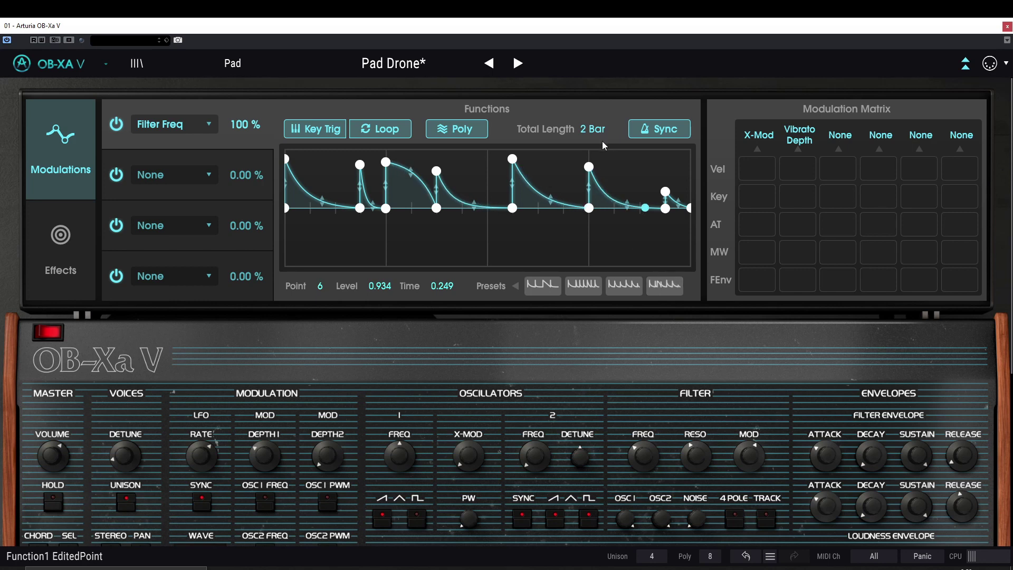
Shorten Function 1's total length to 1/4 Bar and apply the square wave curve preset
scroll(585, 132, down, 2)
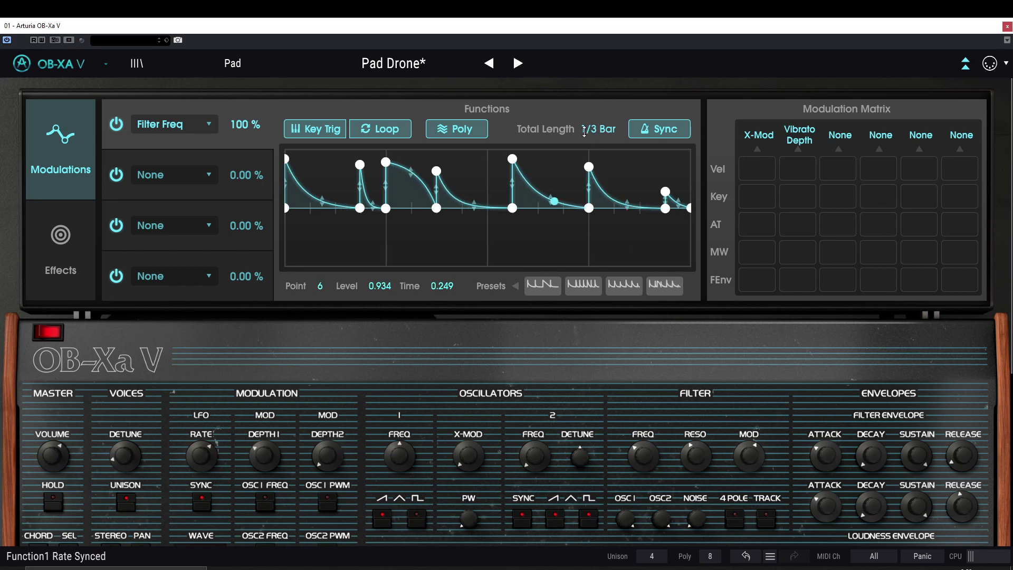
scroll(585, 132, down, 1)
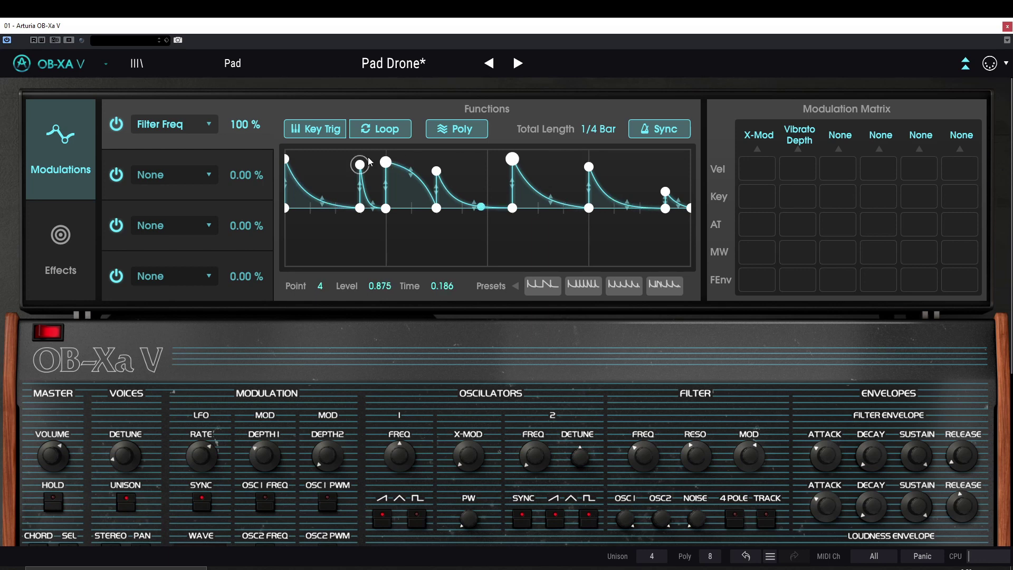
click(515, 285)
click(543, 286)
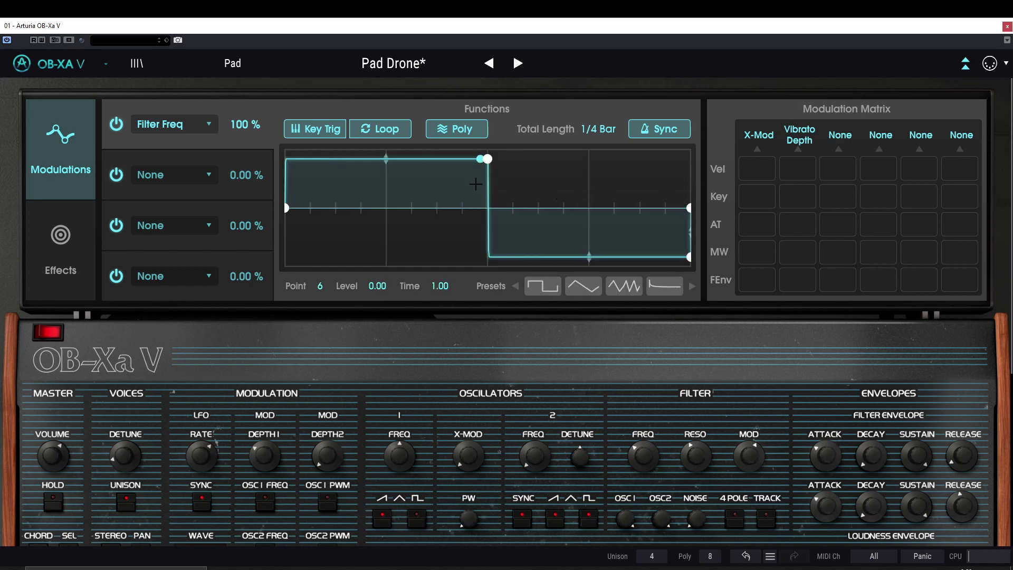
Reshape Function 1's square curve into an irregular rhythmic shape with added points and a curved segment, including a point at level -0.054, time 0.250
drag(293, 159, 360, 158)
drag(436, 159, 436, 229)
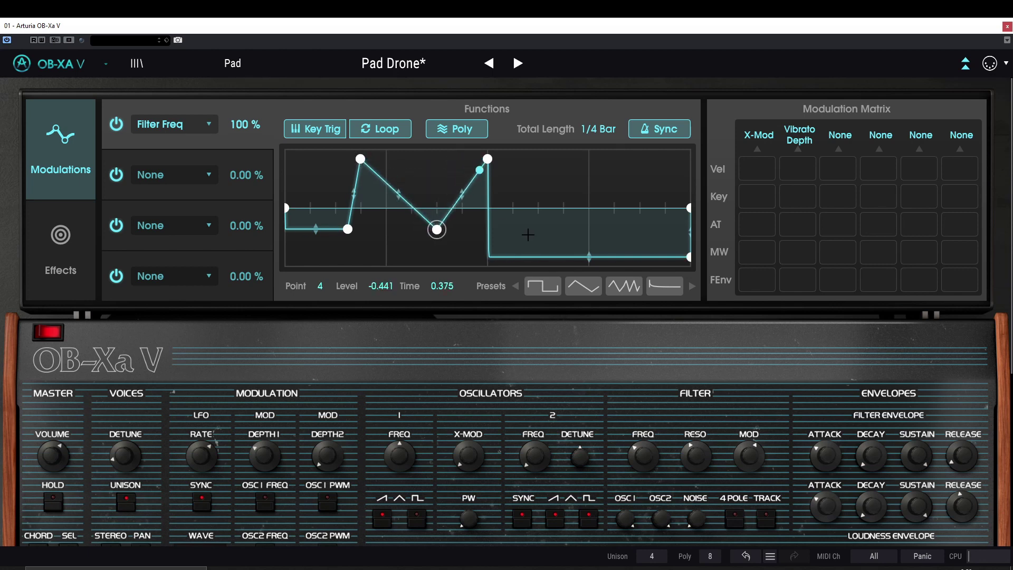
drag(488, 257, 627, 243)
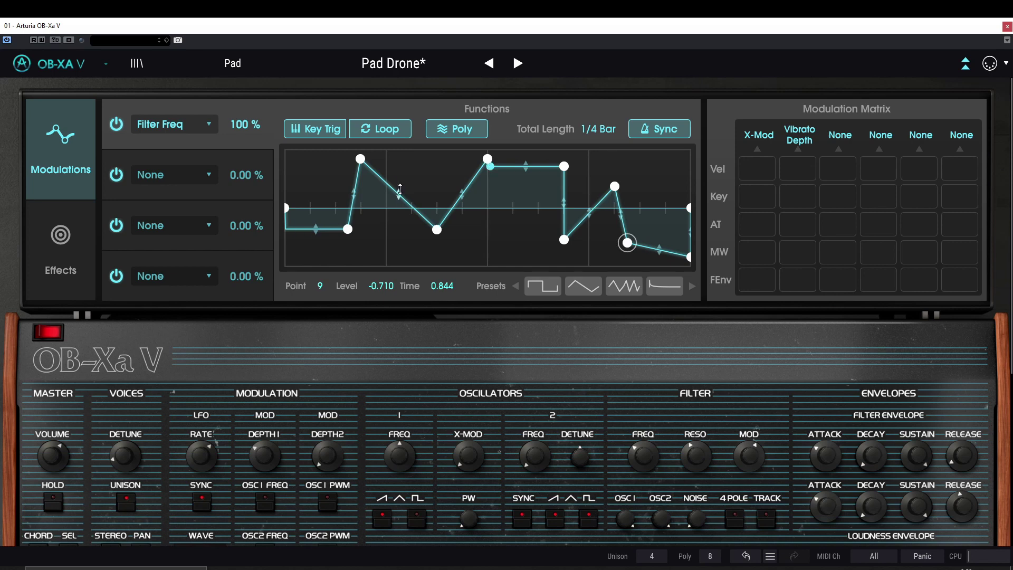
drag(400, 189, 399, 167)
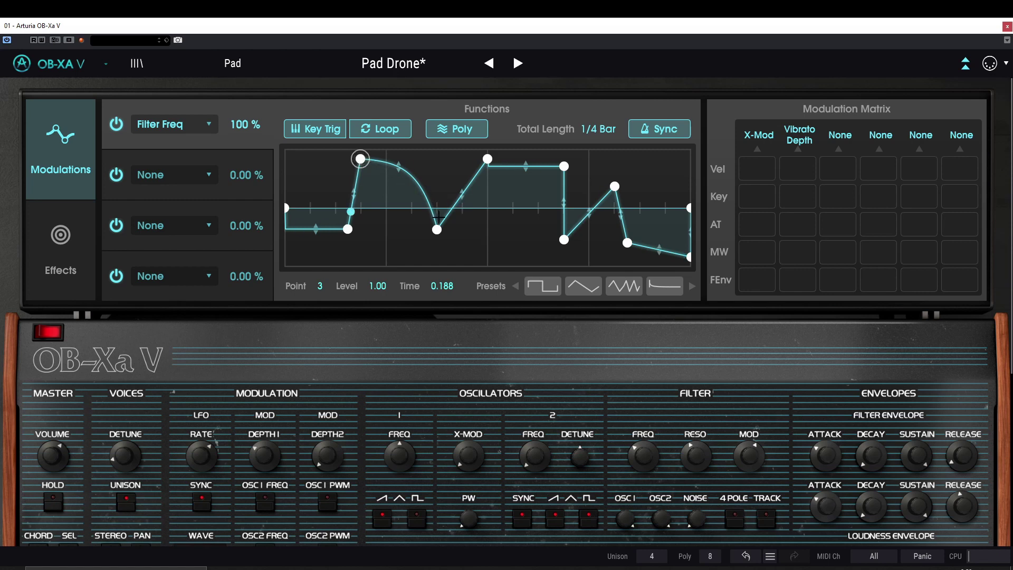
click(487, 159)
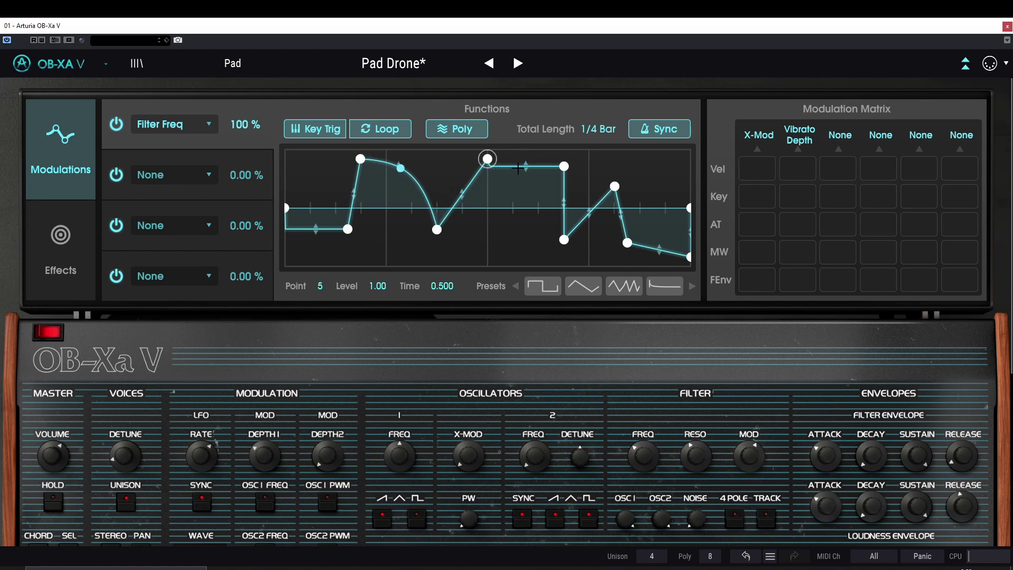
double_click(386, 209)
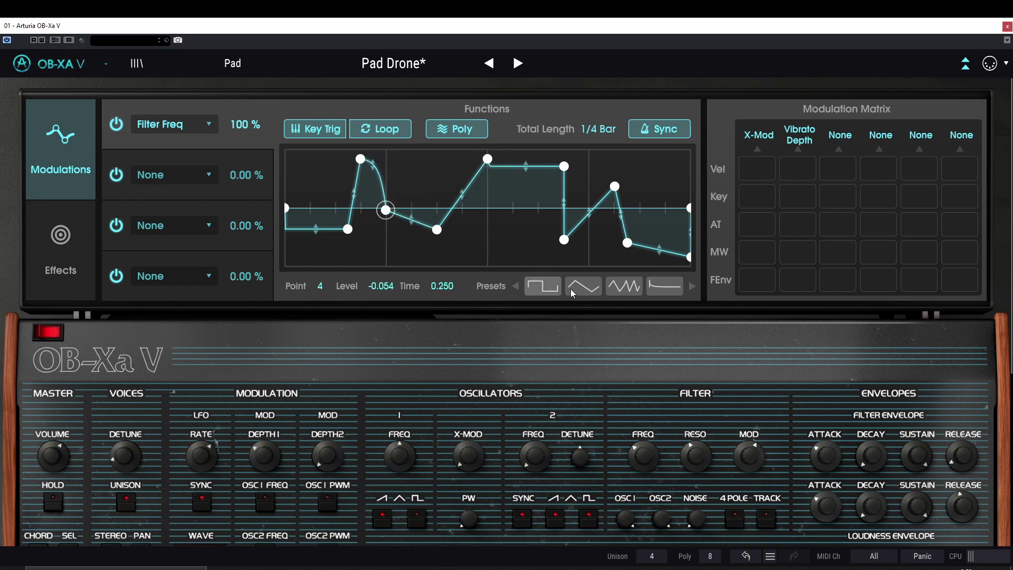
Apply the flat line preset to Function 1 and add several raised and lowered points to draw a new curve
click(515, 286)
click(547, 286)
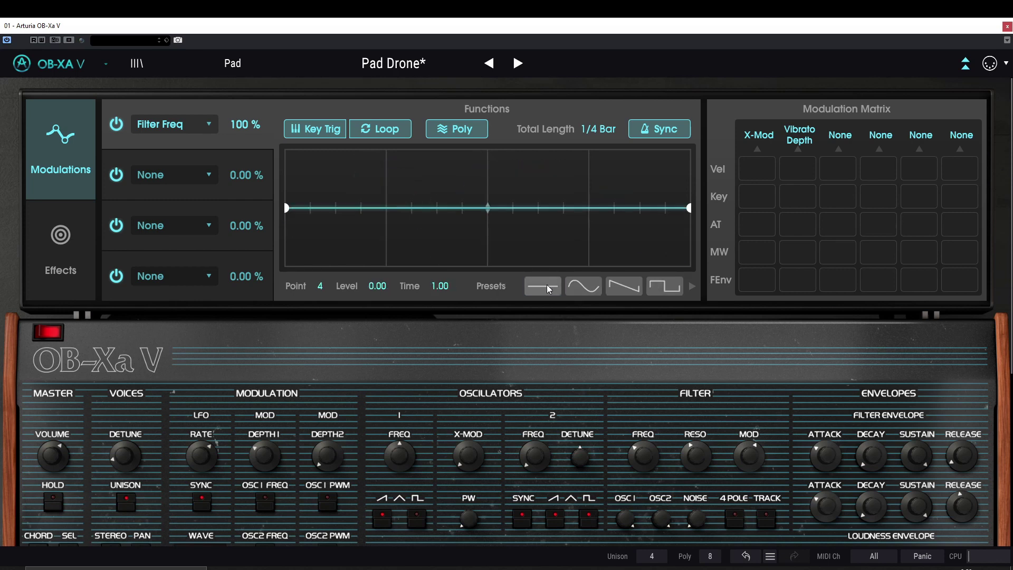
double_click(335, 207)
drag(335, 208, 437, 158)
double_click(386, 167)
double_click(437, 248)
double_click(551, 180)
drag(551, 180, 553, 234)
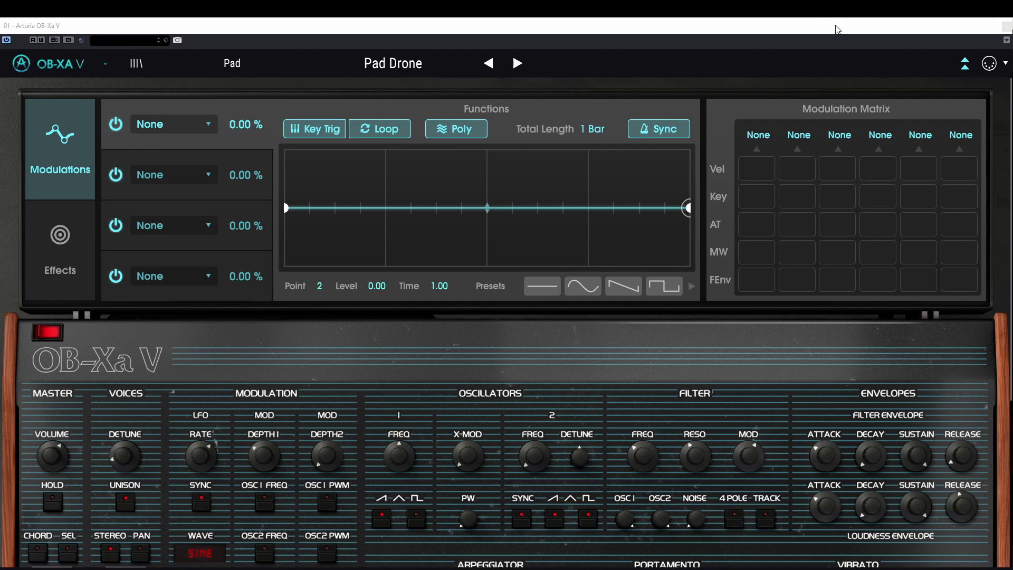
Assign Vibrato Depth to matrix destination 1 and set its mod wheel and velocity amounts to 1.00
click(758, 135)
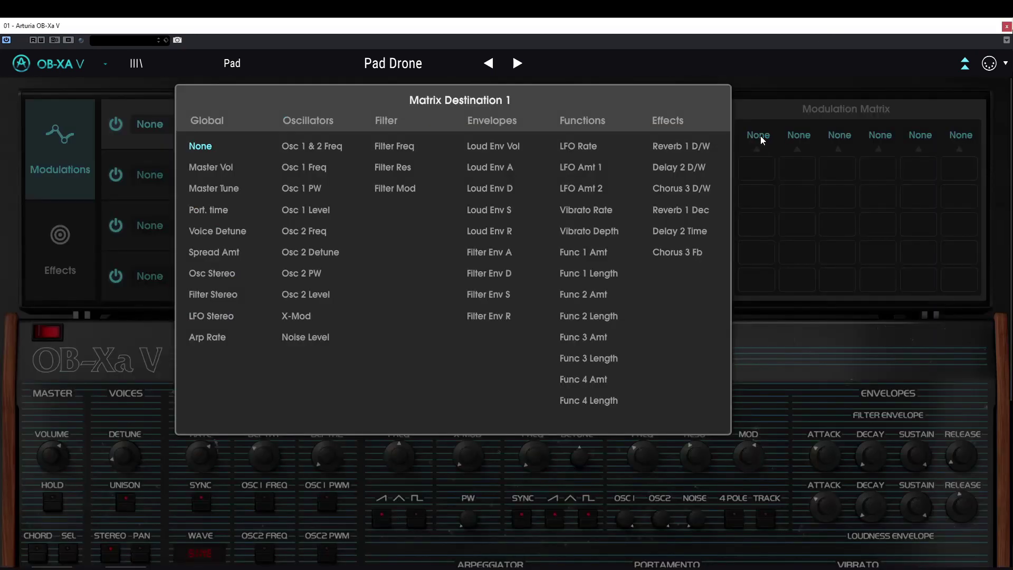
click(760, 138)
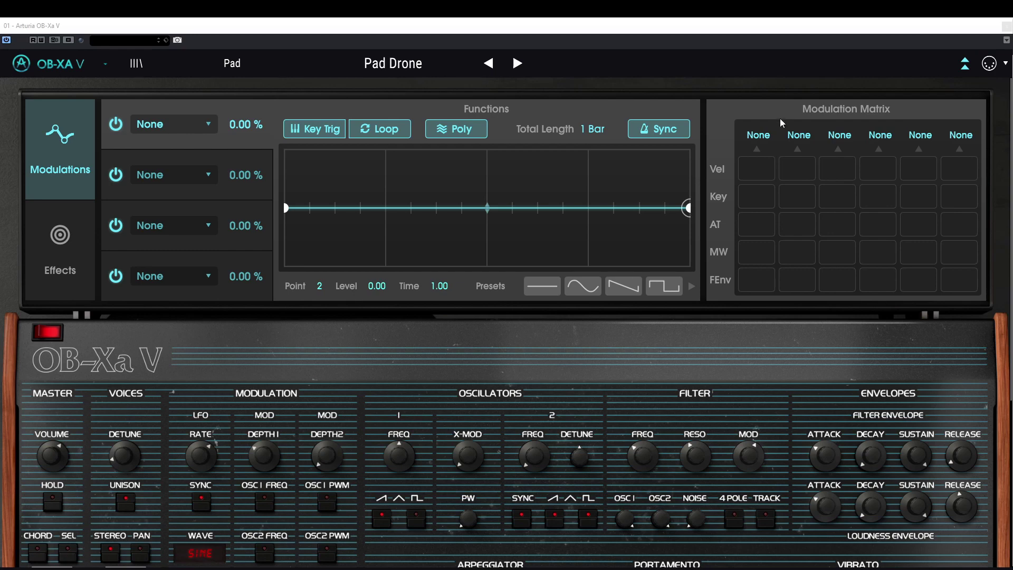
click(760, 138)
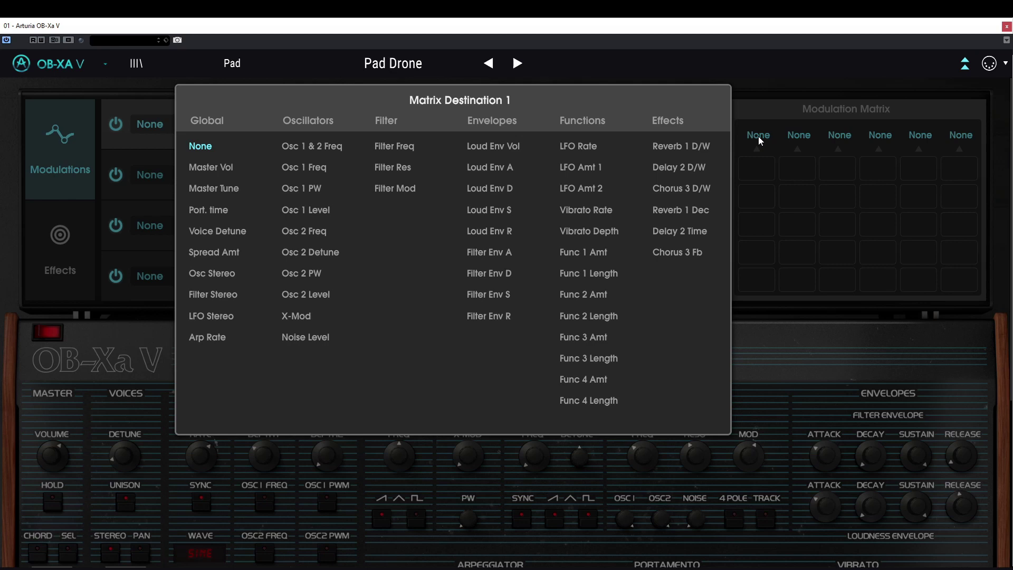
click(593, 230)
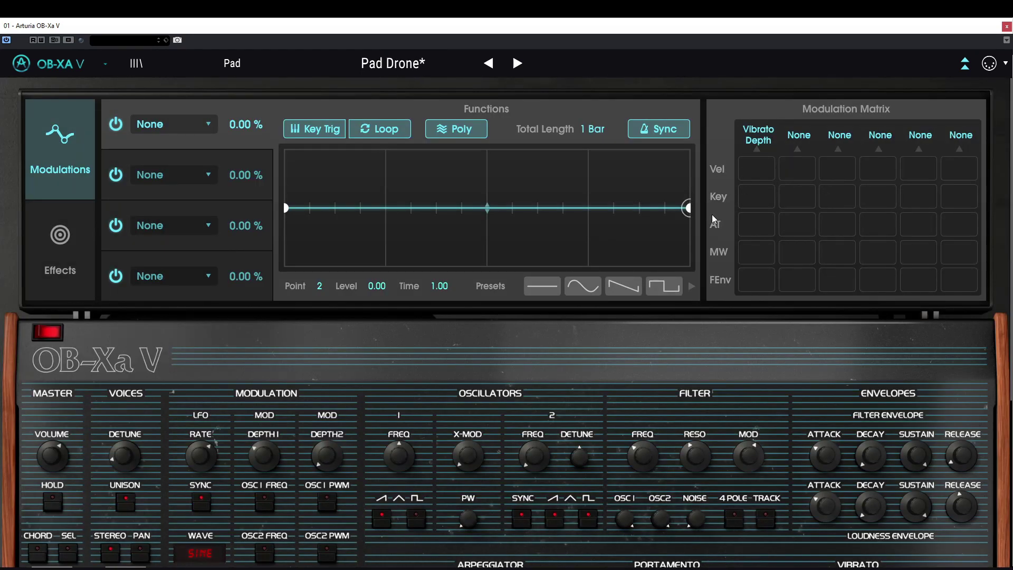
click(753, 253)
drag(753, 253, 753, 200)
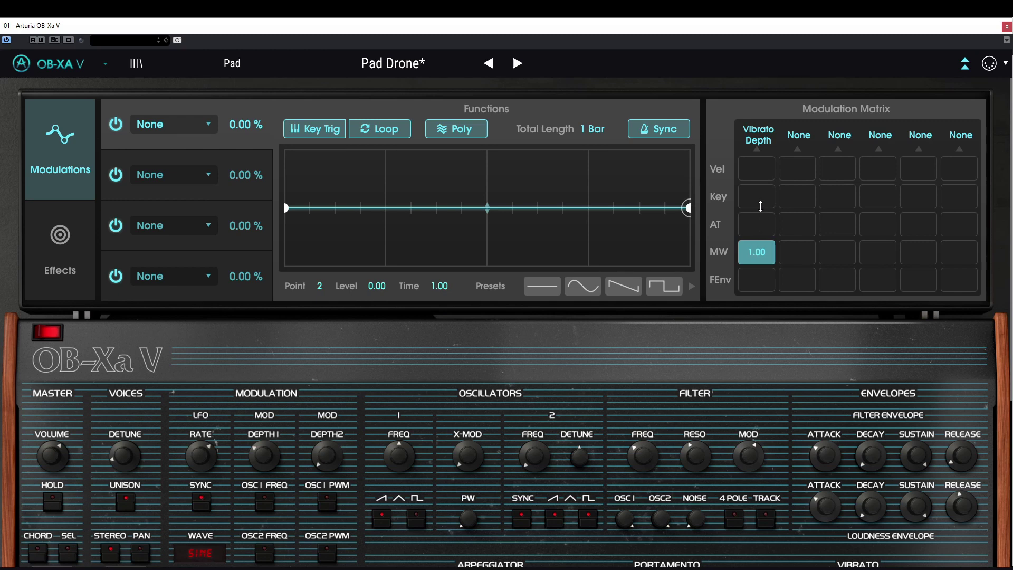
click(757, 172)
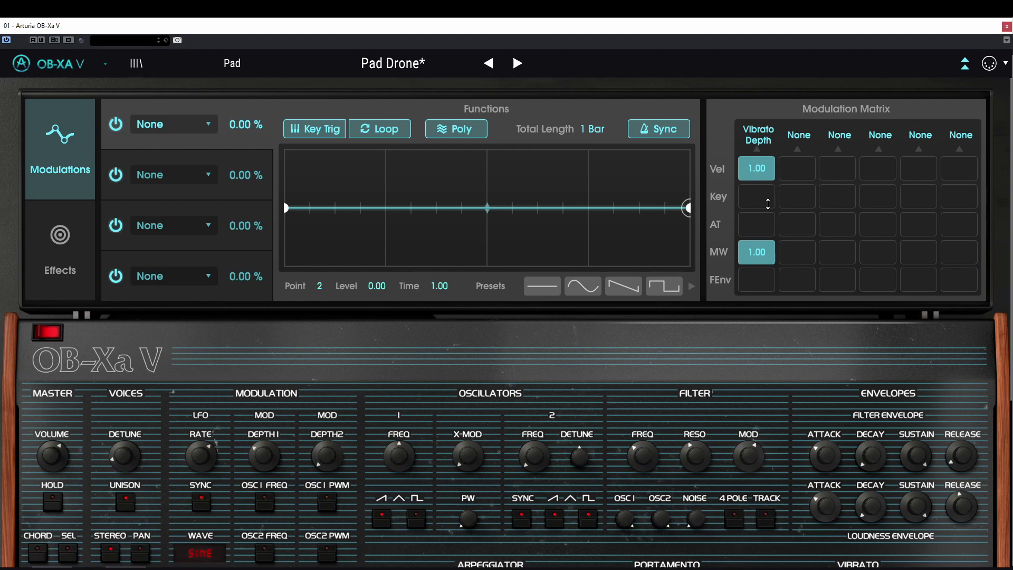
Assign Filter Freq to matrix destination 2 and set its mod wheel amount to 1.00
click(798, 136)
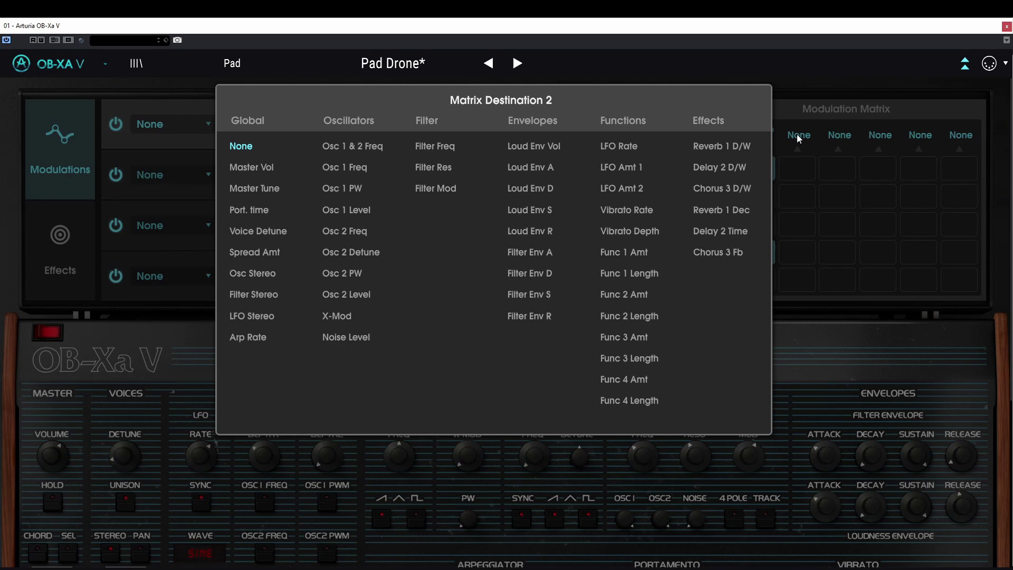
click(431, 146)
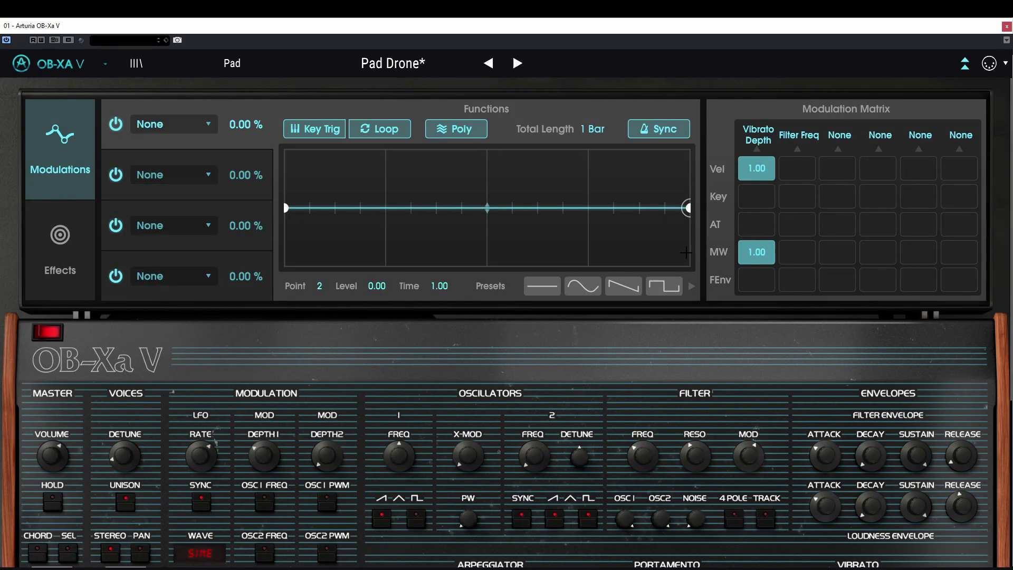
click(792, 253)
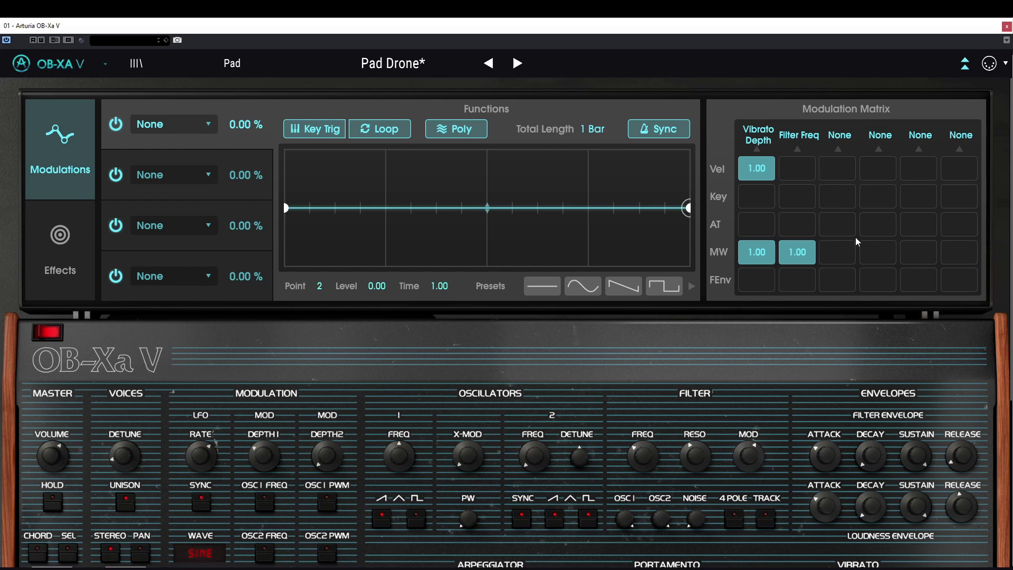
click(1006, 26)
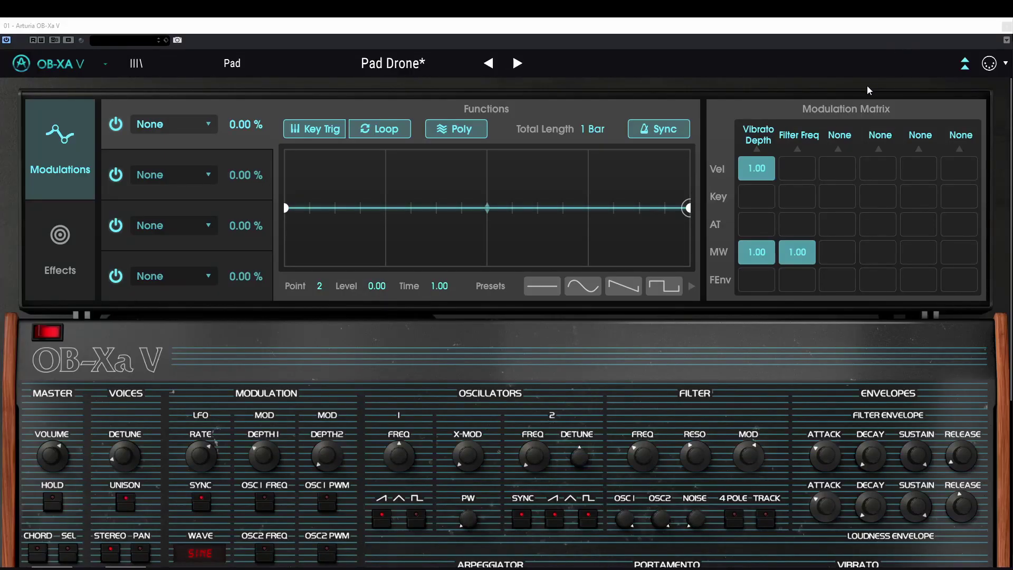
Reset matrix destinations 1 and 2 to None and clear their velocity and mod wheel amounts
click(762, 134)
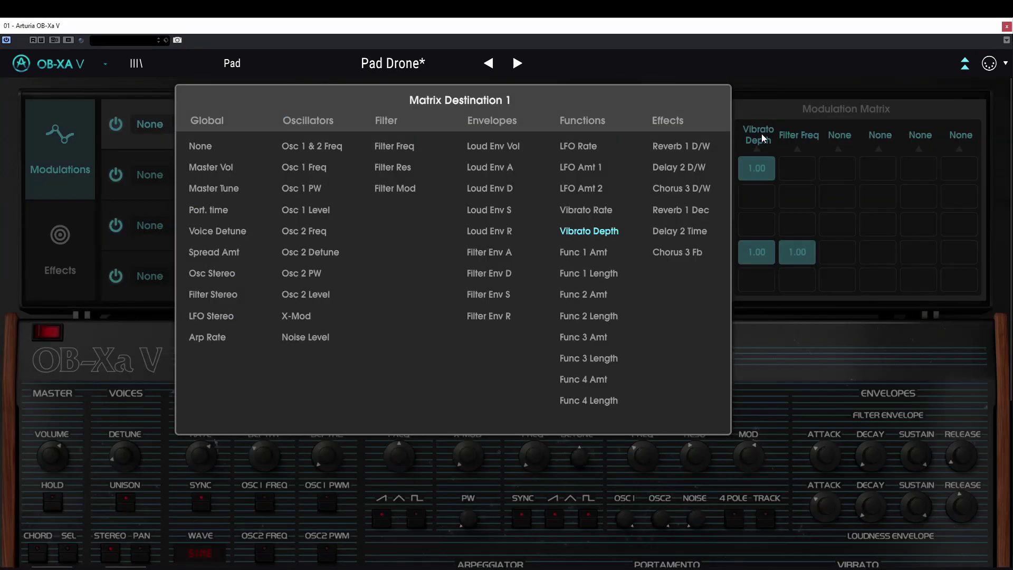
click(195, 148)
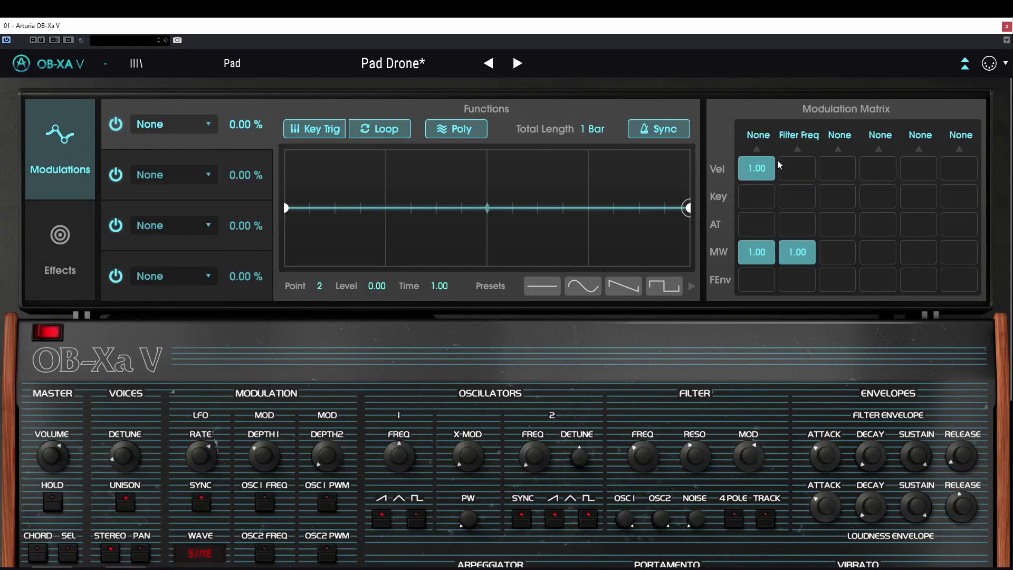
double_click(759, 167)
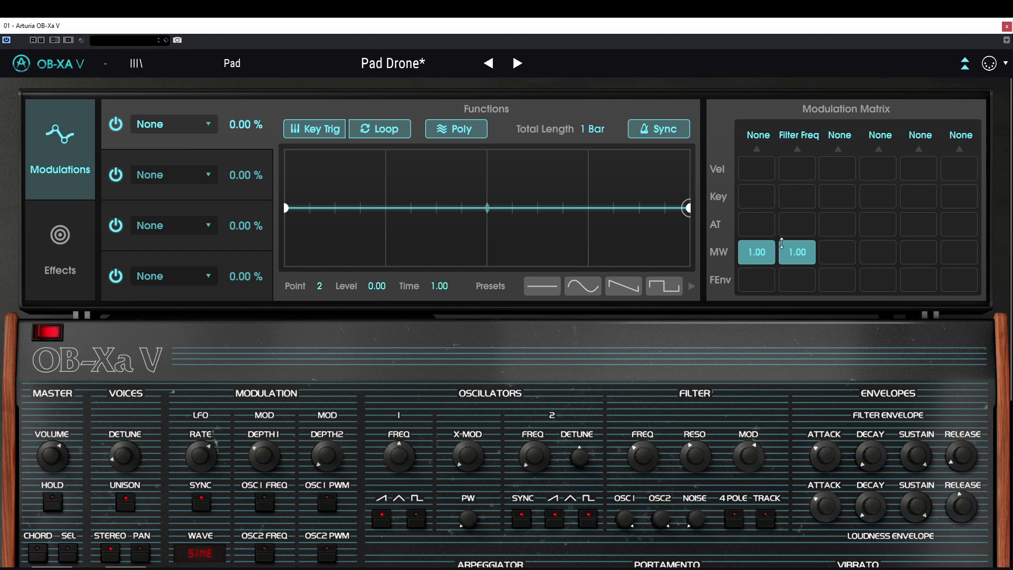
double_click(766, 252)
double_click(802, 252)
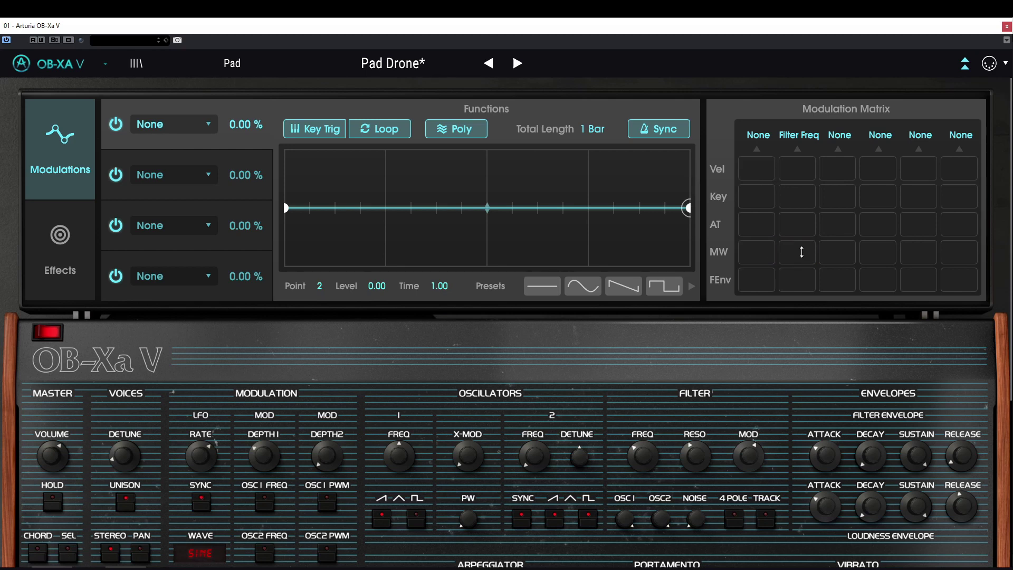
click(804, 134)
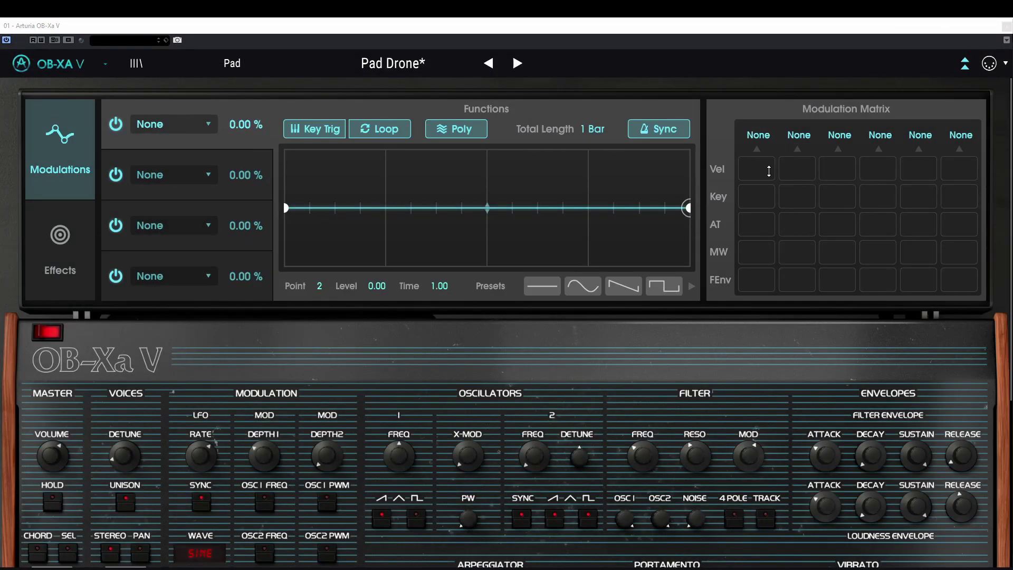
Assign LFO Rate to matrix destination 1 and set its mod wheel amount to 1.00
click(765, 137)
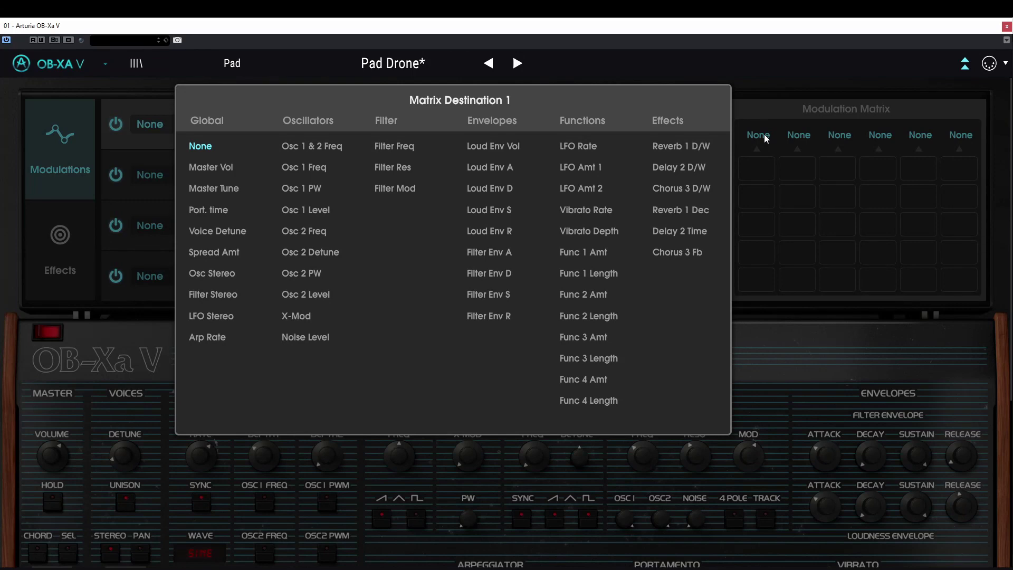
click(578, 147)
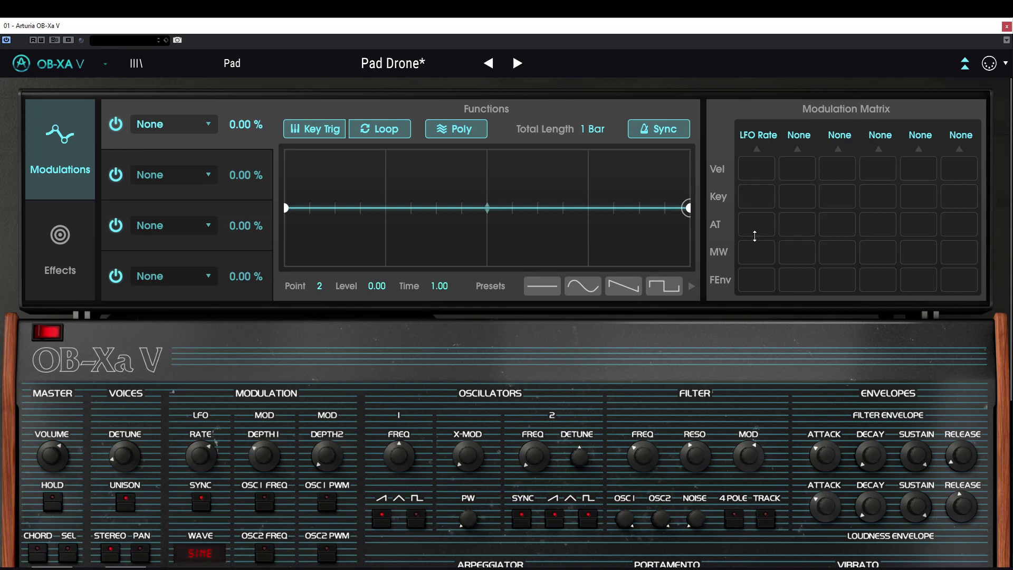
click(754, 253)
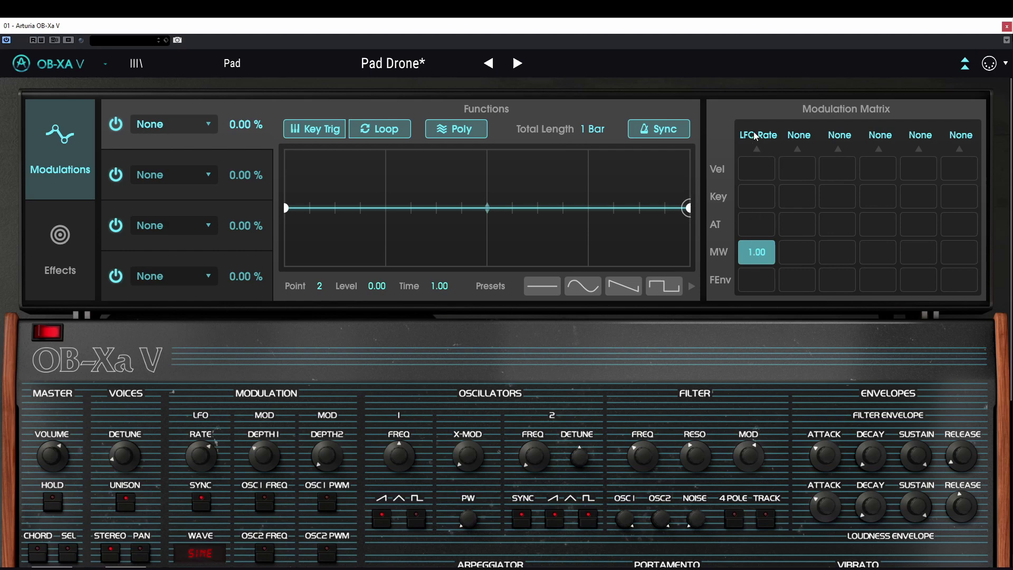
Enable Osc 1 Freq as an LFO target with Mod Depth 1 raised, and set the LFO rate to 1 bars
click(965, 63)
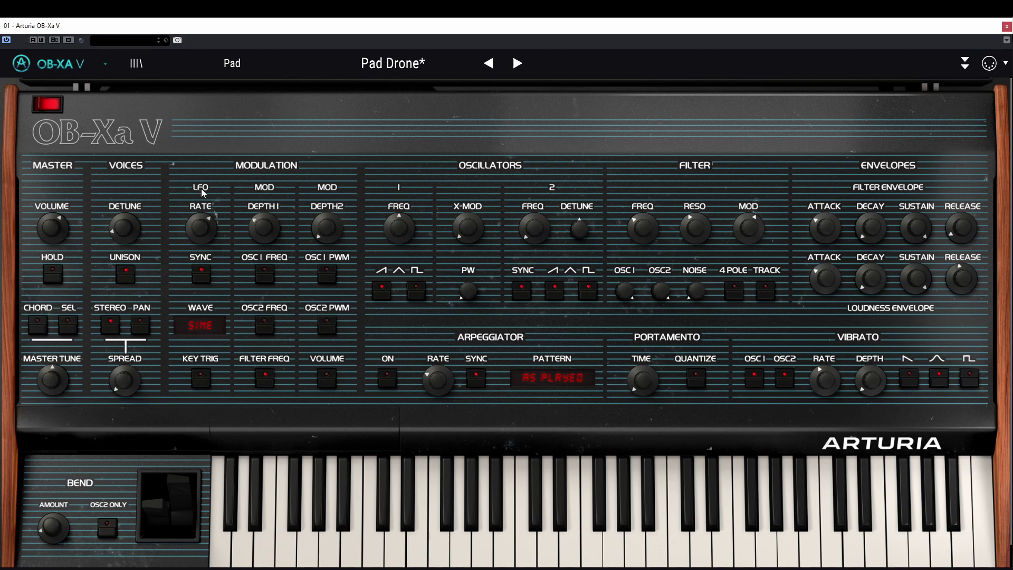
click(264, 271)
scroll(266, 239, up, 10)
mouse_move(204, 231)
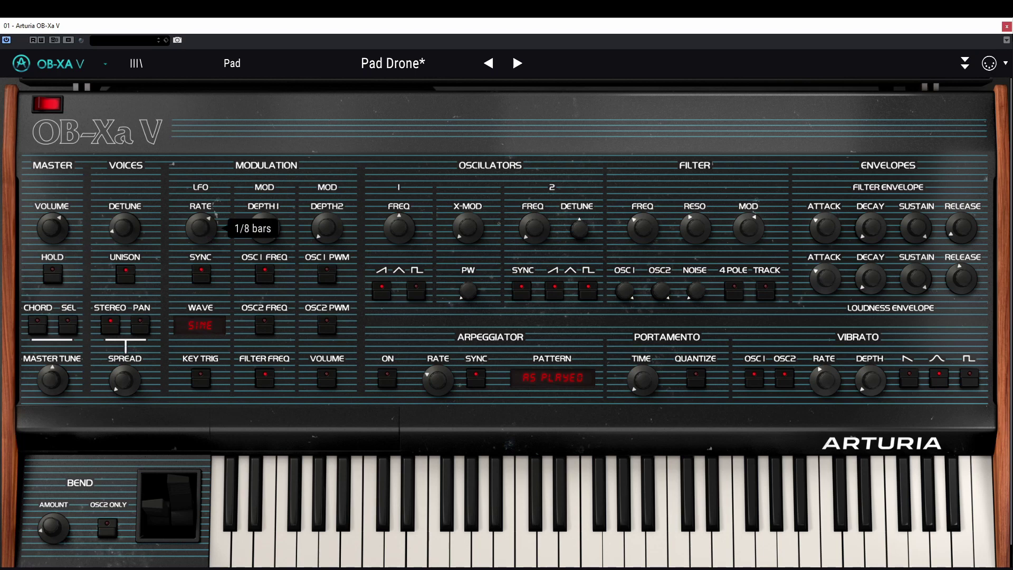
drag(204, 231, 204, 277)
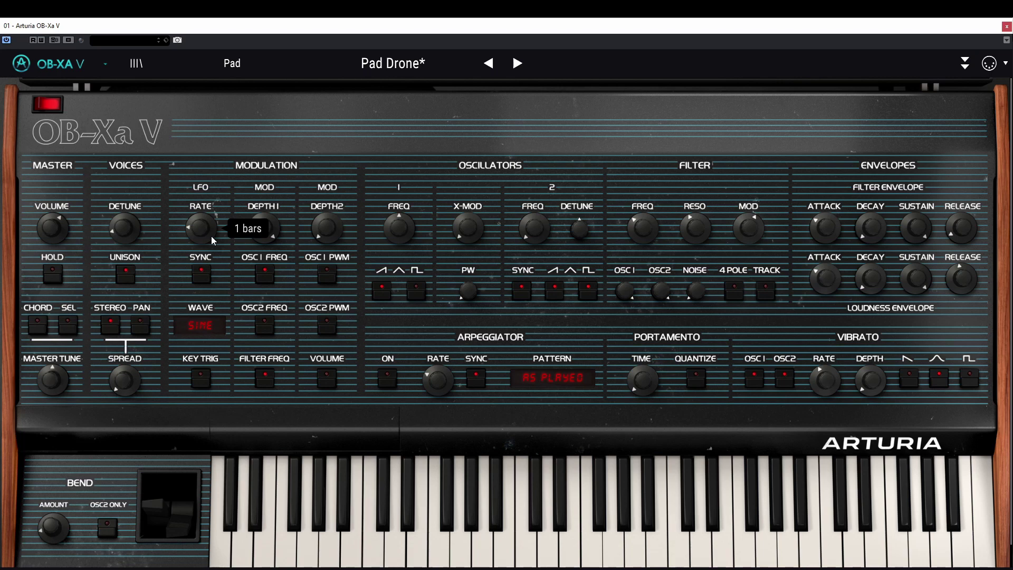
Audition the LFO rate modulation with the mod wheel, and review the available targets for matrix destination 1
mouse_move(188, 520)
mouse_down()
mouse_move(188, 509)
mouse_move(187, 528)
mouse_up()
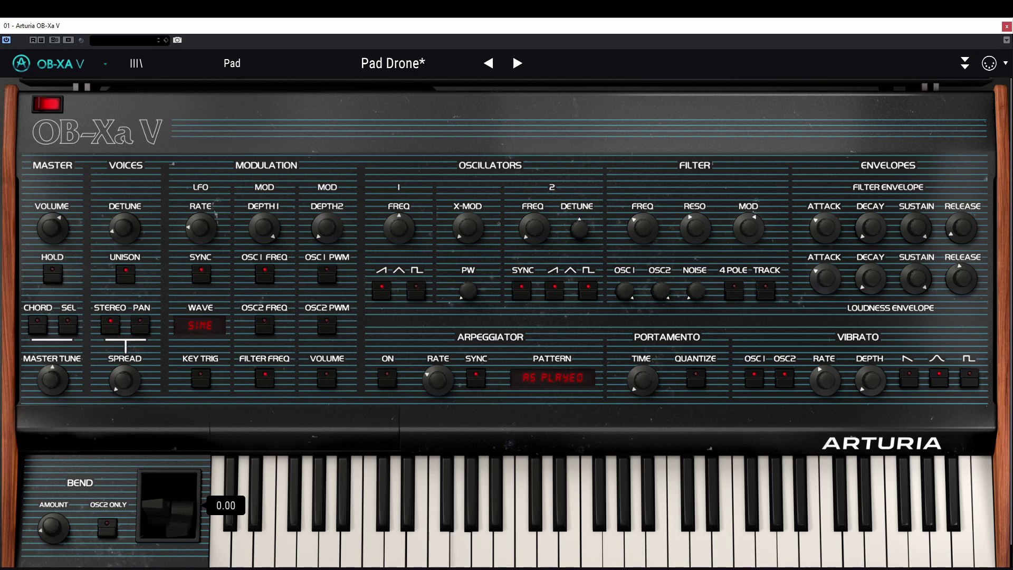
click(965, 63)
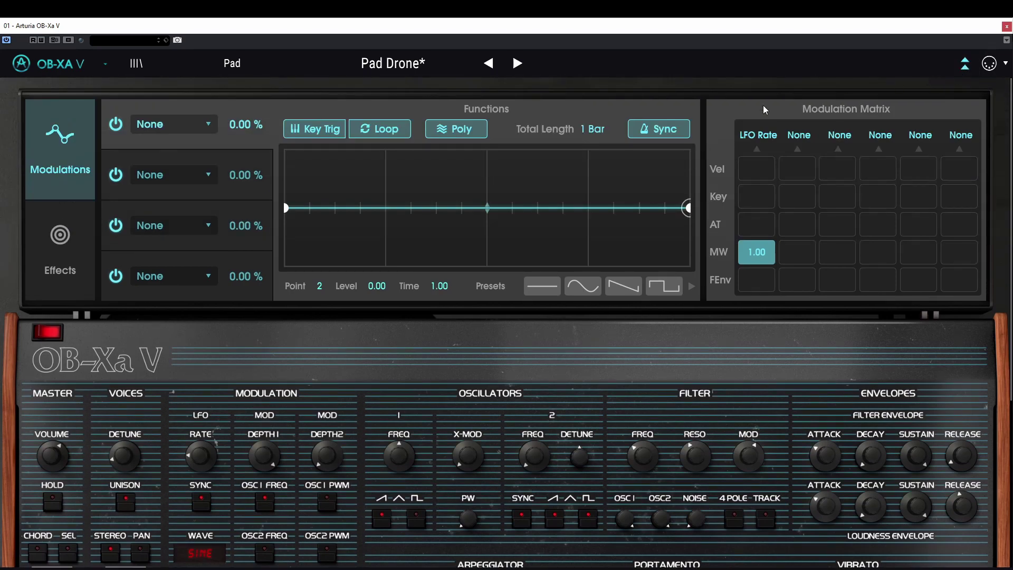
click(747, 135)
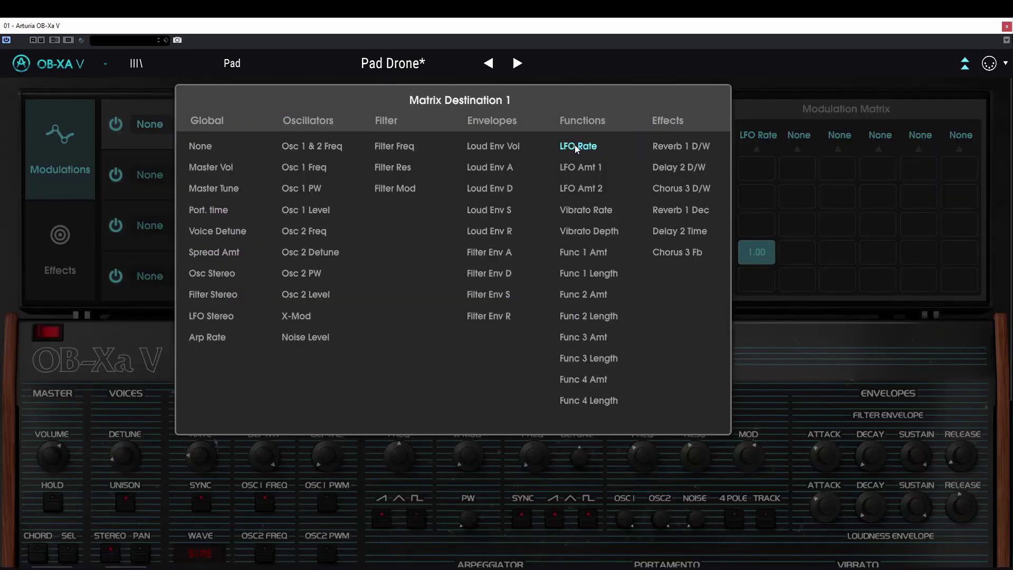
click(789, 198)
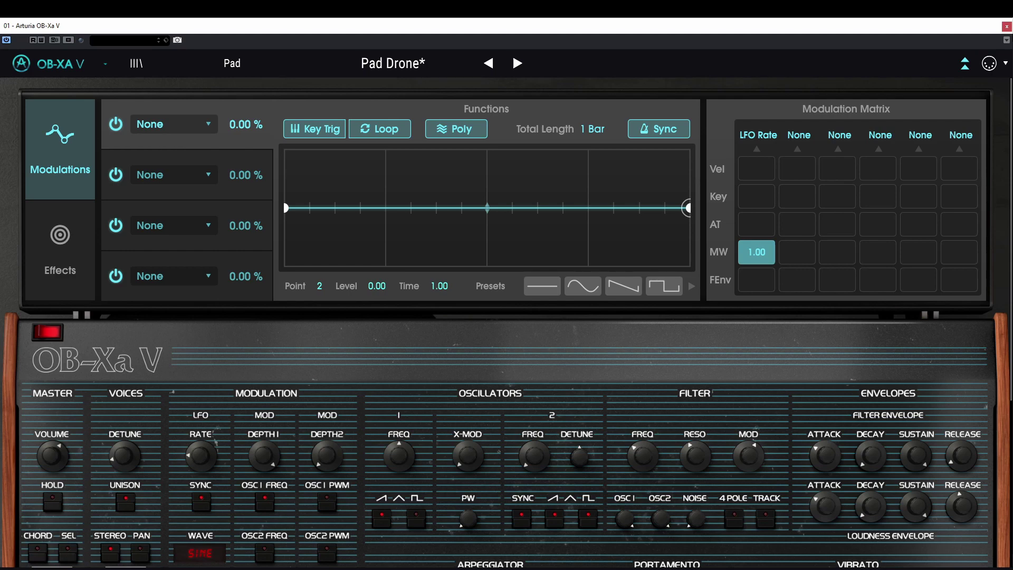
Audition the mod wheel again and set its amount on LFO Rate to 0.256
click(965, 63)
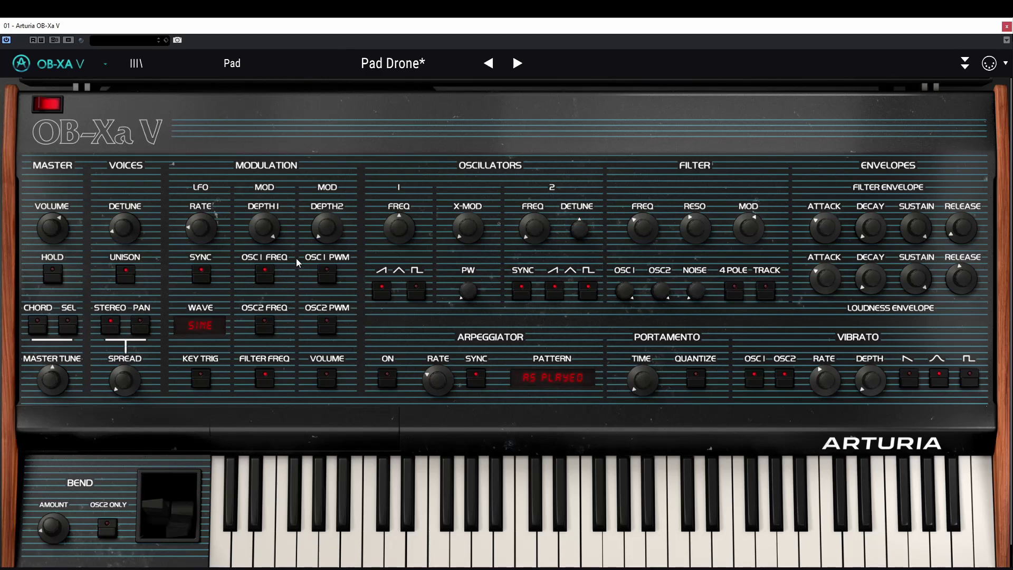
mouse_move(168, 507)
mouse_down()
mouse_move(169, 477)
mouse_move(169, 533)
mouse_move(169, 504)
mouse_up()
click(965, 63)
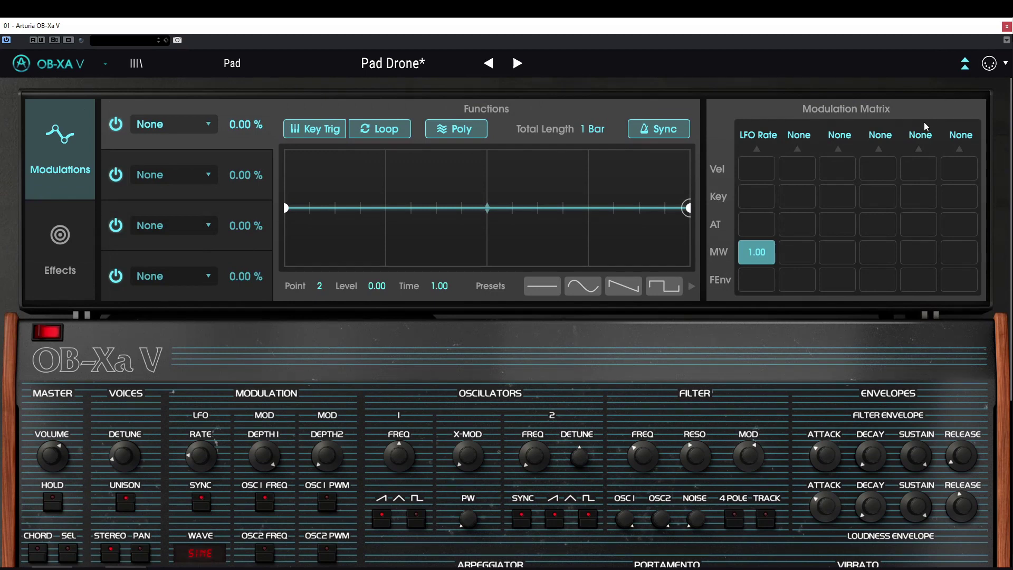
drag(765, 247, 765, 285)
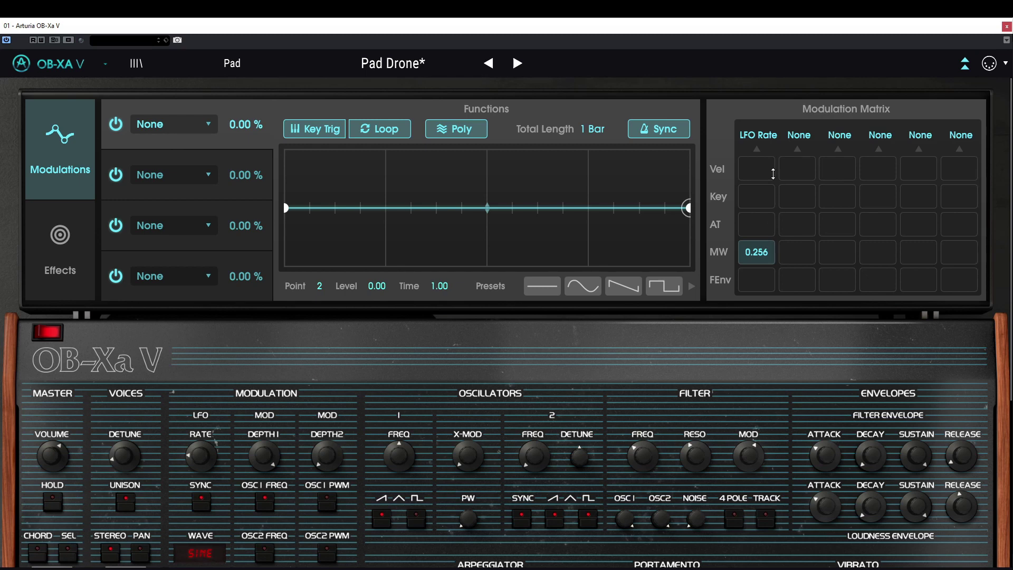
Clear the mod wheel amount on LFO Rate, and reassign matrix destination 1 to Filter Res with mod wheel amount 1.00
double_click(754, 251)
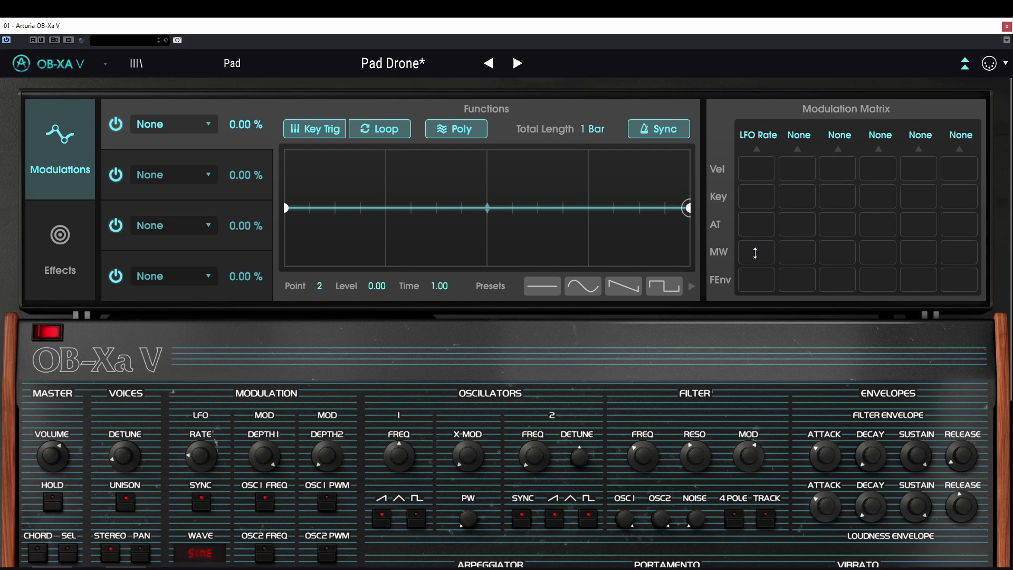
click(758, 134)
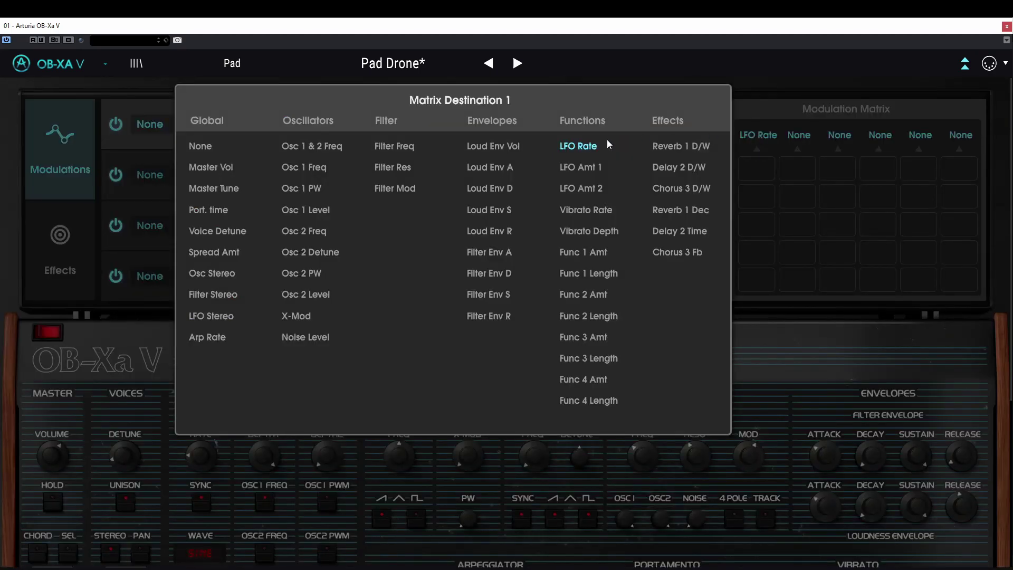
click(409, 167)
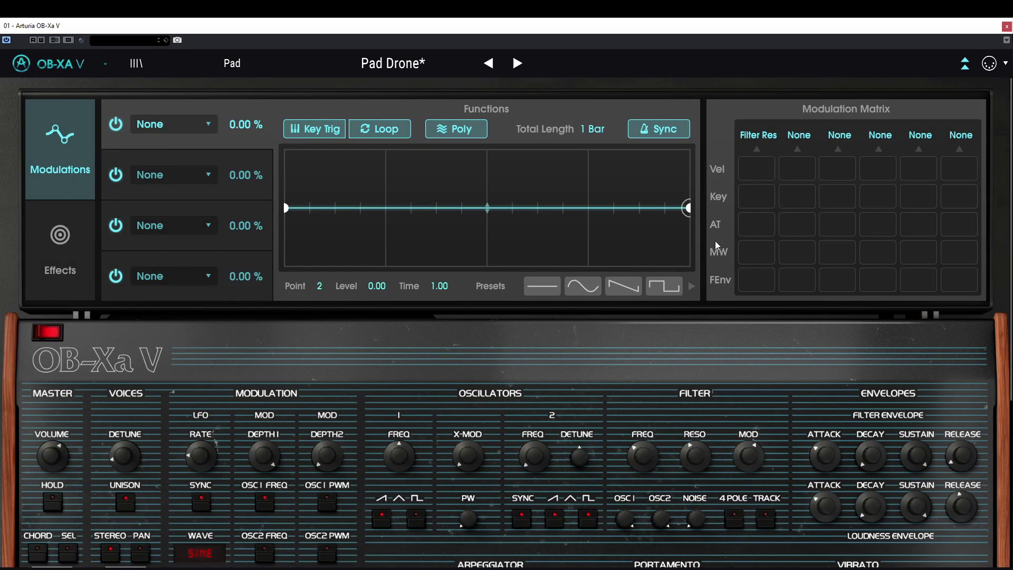
click(754, 253)
Try Master Vol as matrix destination 1, and replace it with Reverb 1 D/W
click(770, 137)
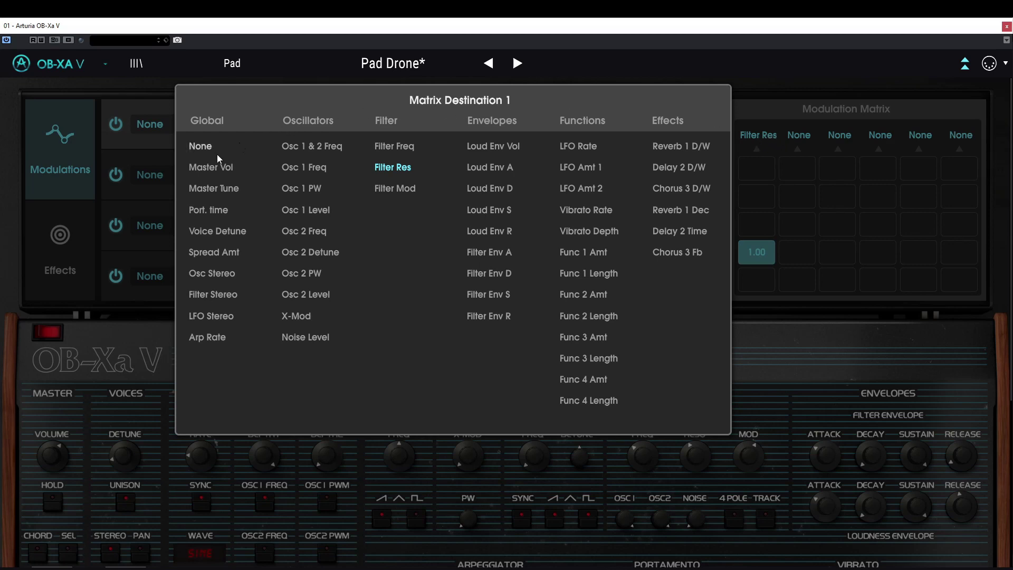
click(220, 169)
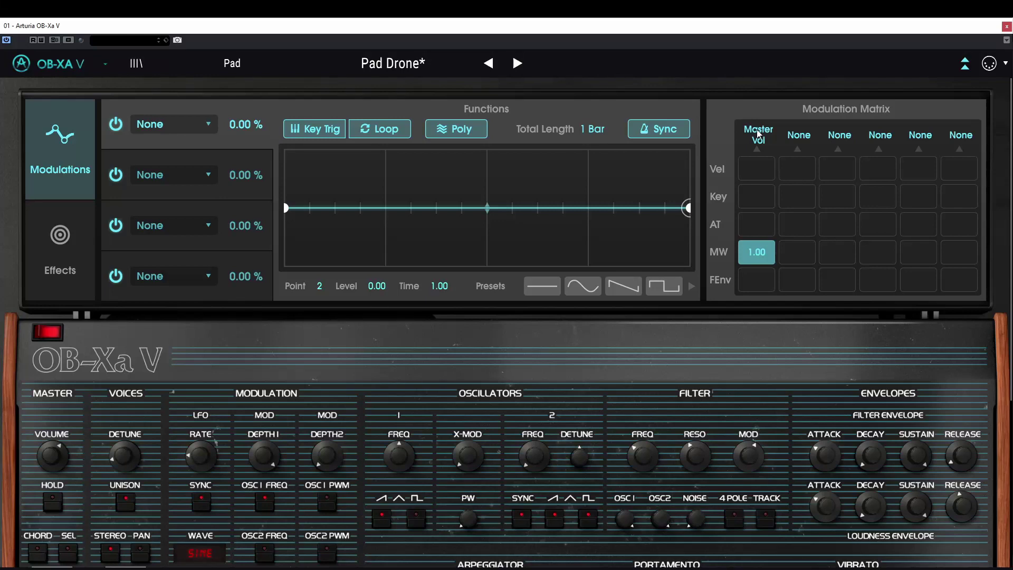
click(758, 133)
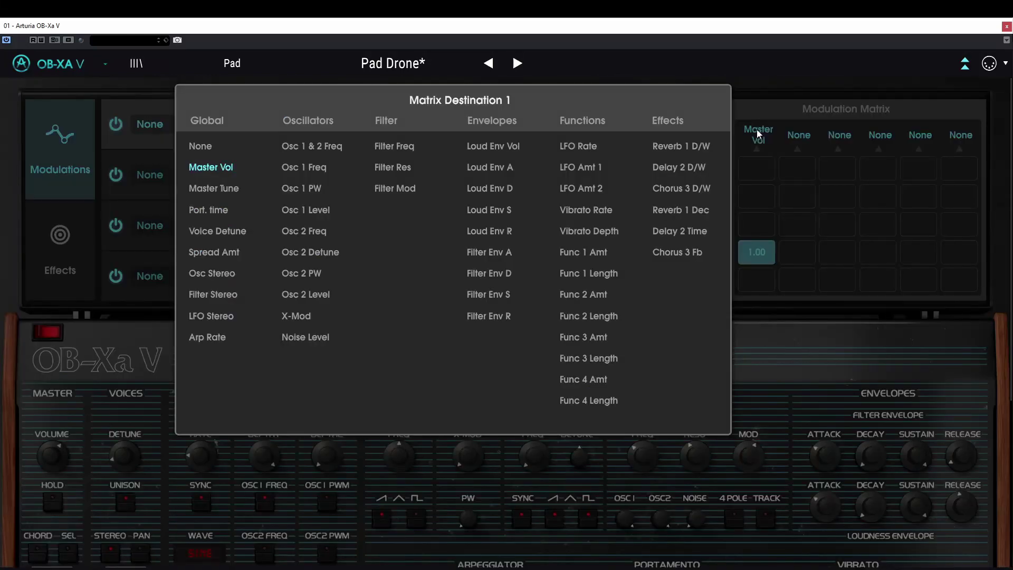
click(682, 144)
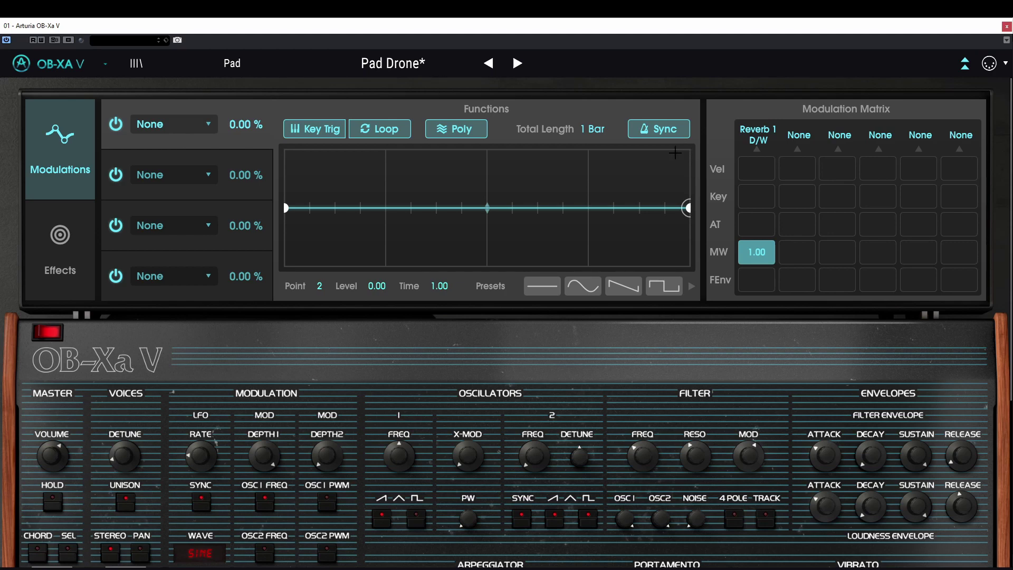
Turn off Osc 1 Freq as an LFO target and audition the reverb mix modulation with the mod wheel
click(965, 63)
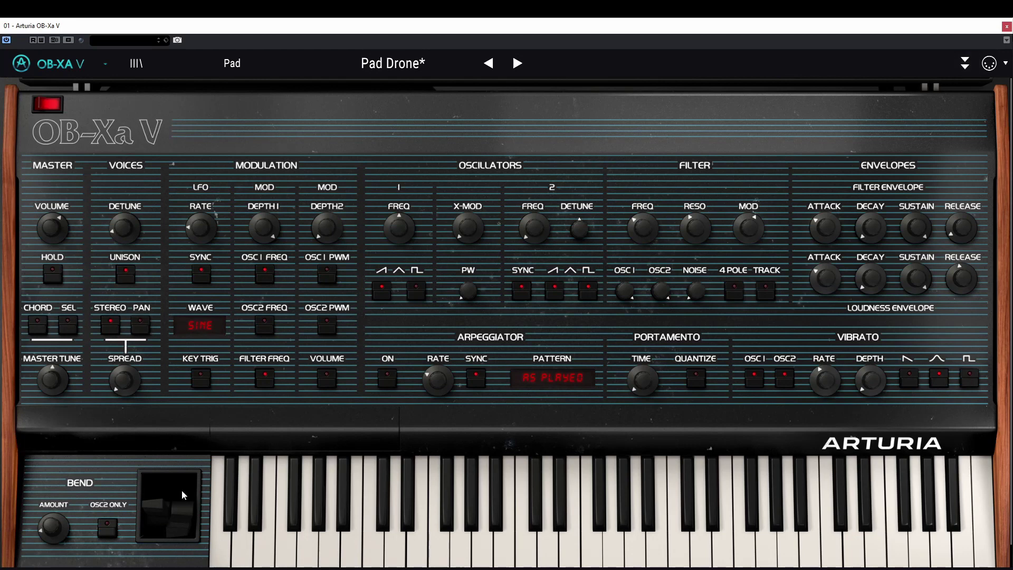
mouse_move(182, 520)
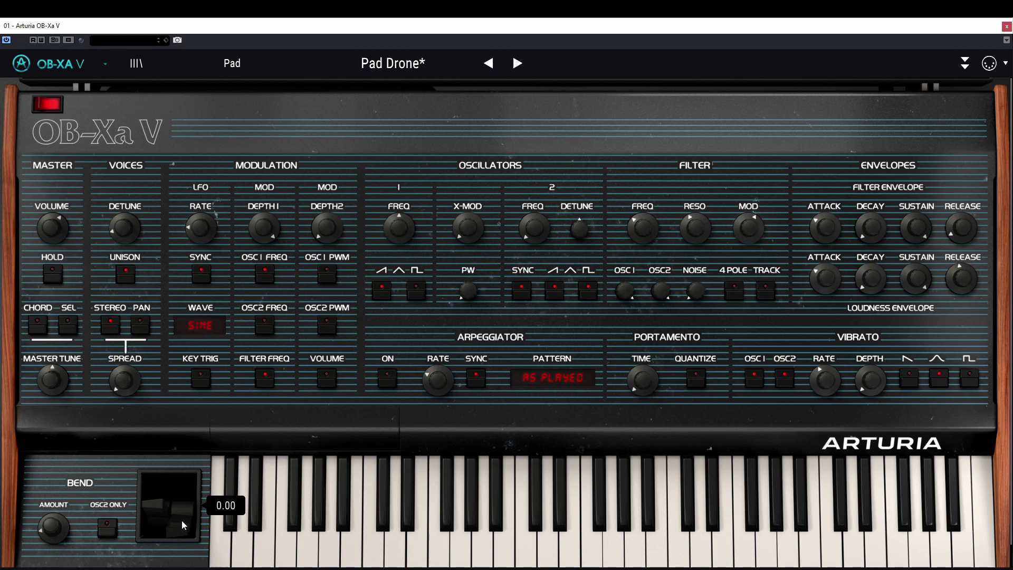
mouse_move(182, 520)
mouse_down()
mouse_move(182, 478)
mouse_move(181, 520)
mouse_up()
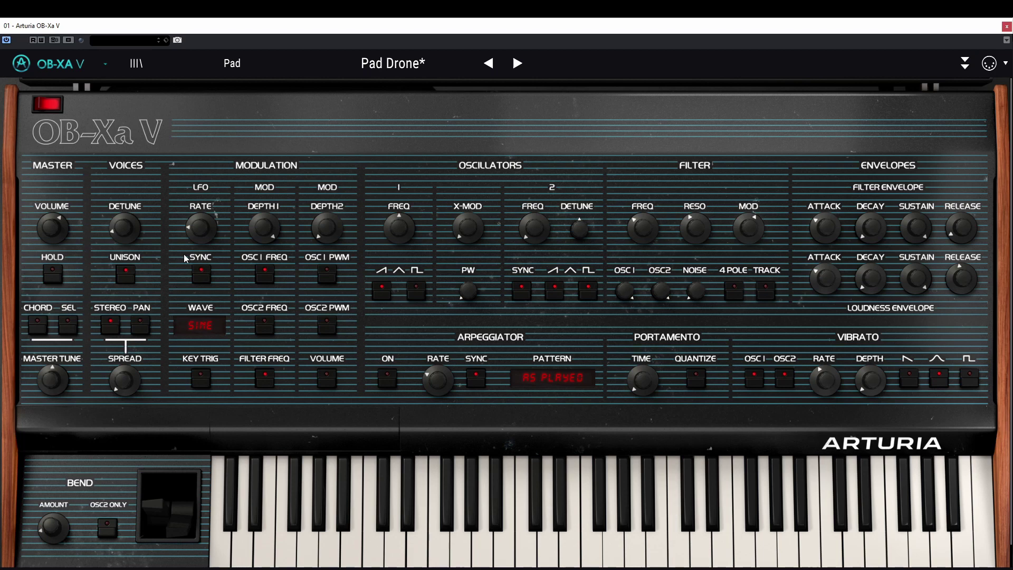
mouse_move(200, 232)
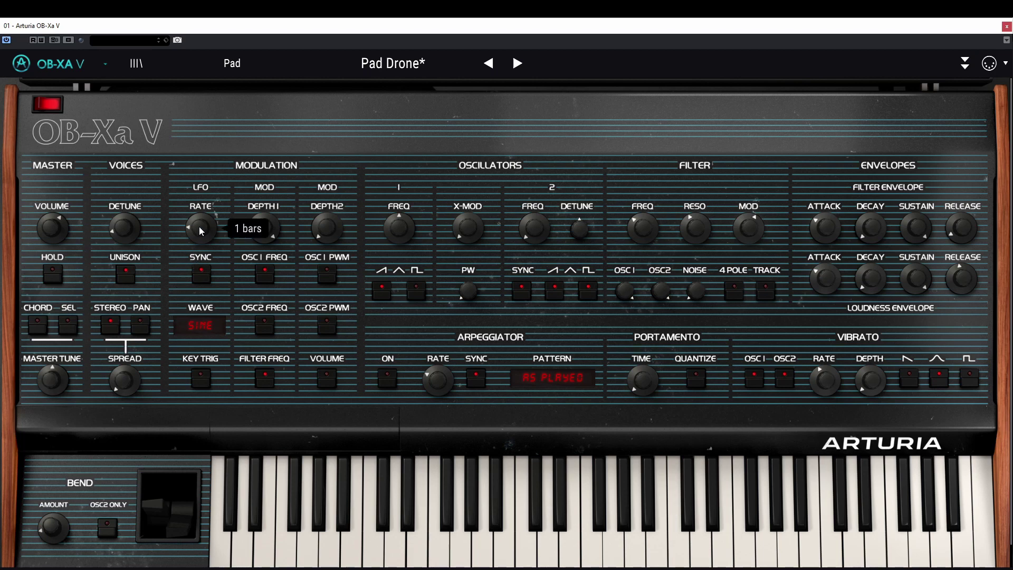
click(260, 274)
drag(181, 524, 181, 504)
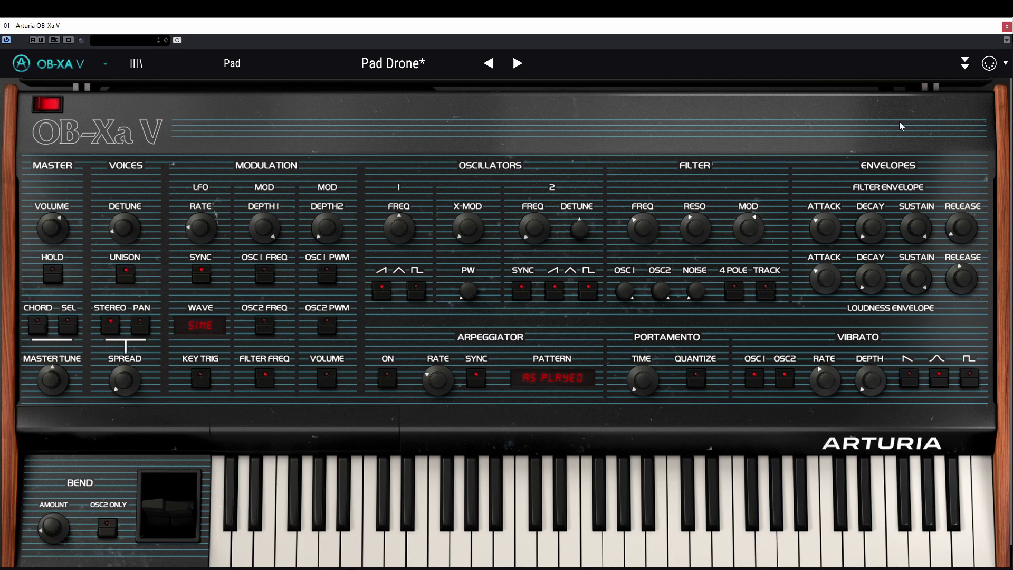
Reassign matrix destination 1 to X-Mod, and set both its velocity and mod wheel amounts to 1.00
click(964, 63)
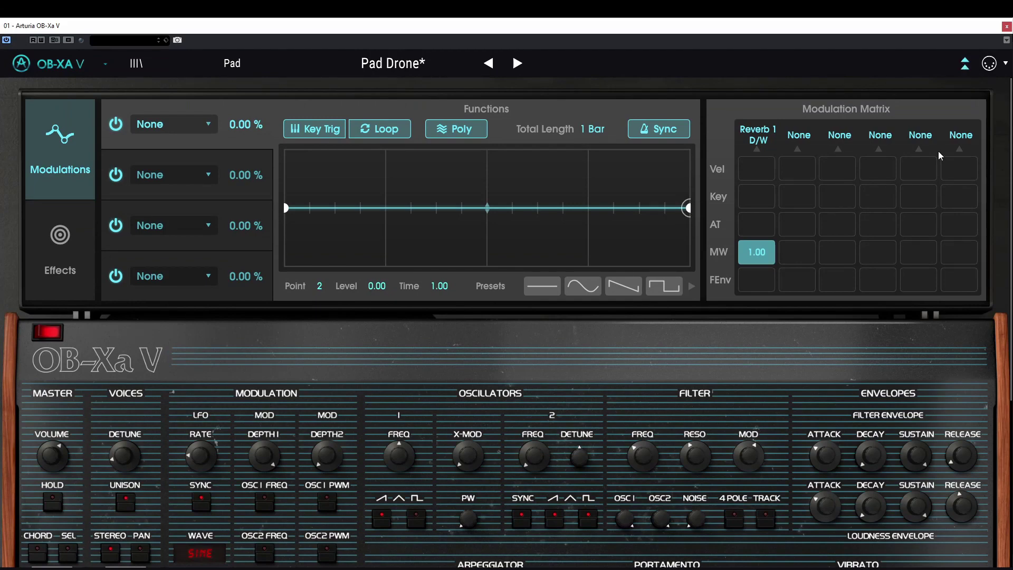
double_click(753, 252)
click(766, 131)
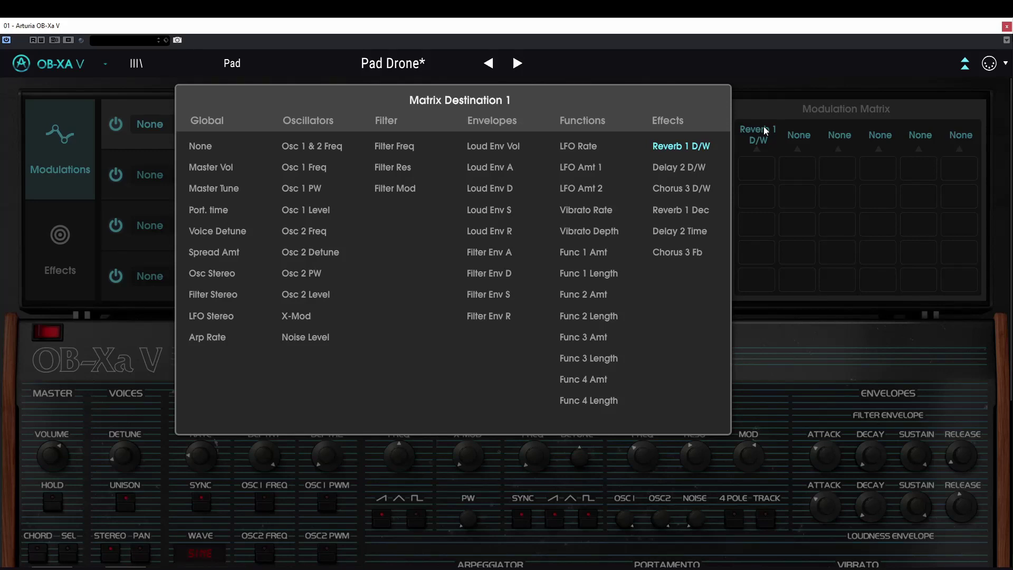
click(296, 316)
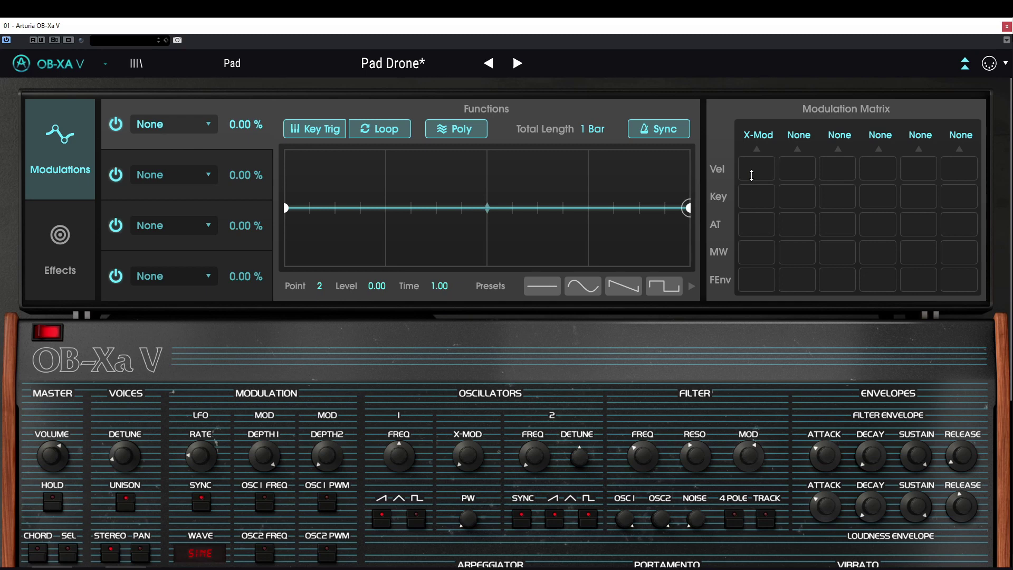
drag(756, 171, 756, 169)
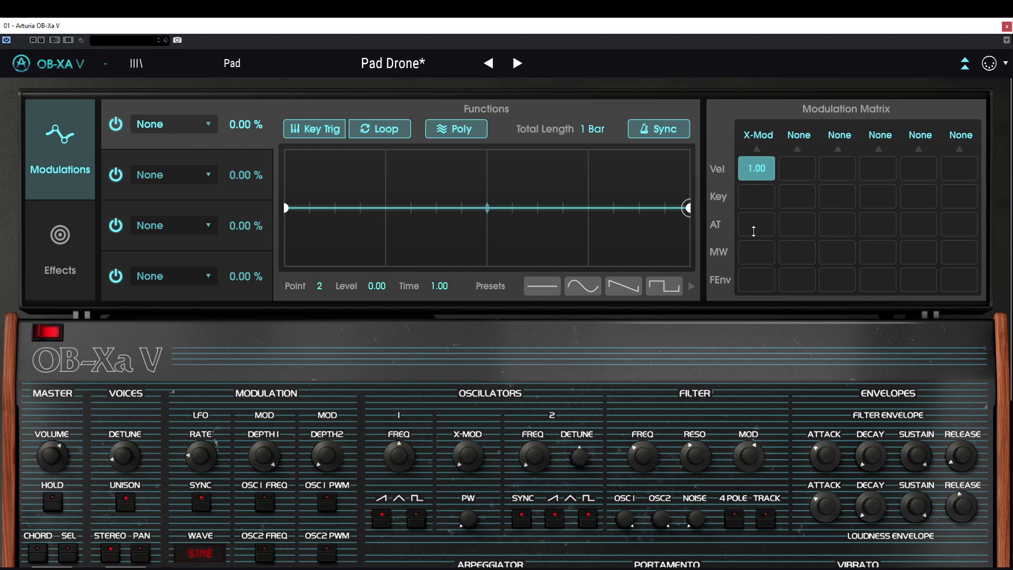
drag(754, 232, 759, 206)
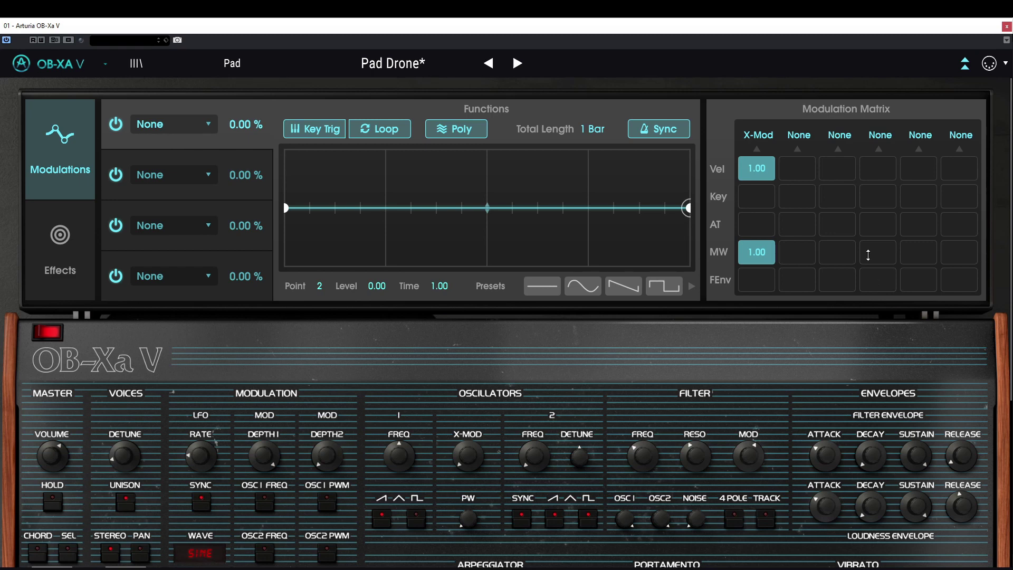
Assign Delay 2 D/W to matrix destination 2 and set its mod wheel amount to 1.00
click(799, 139)
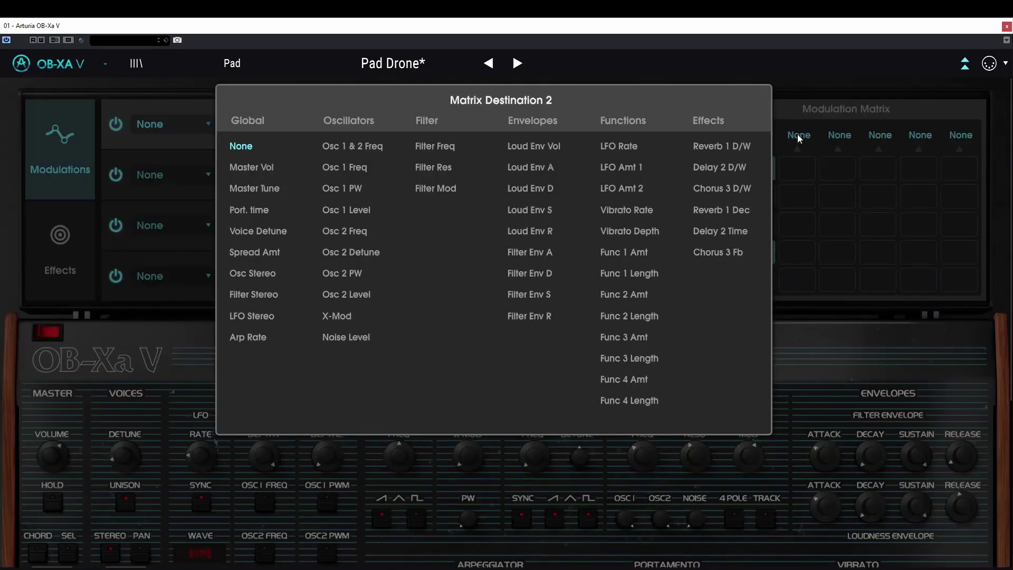
click(710, 169)
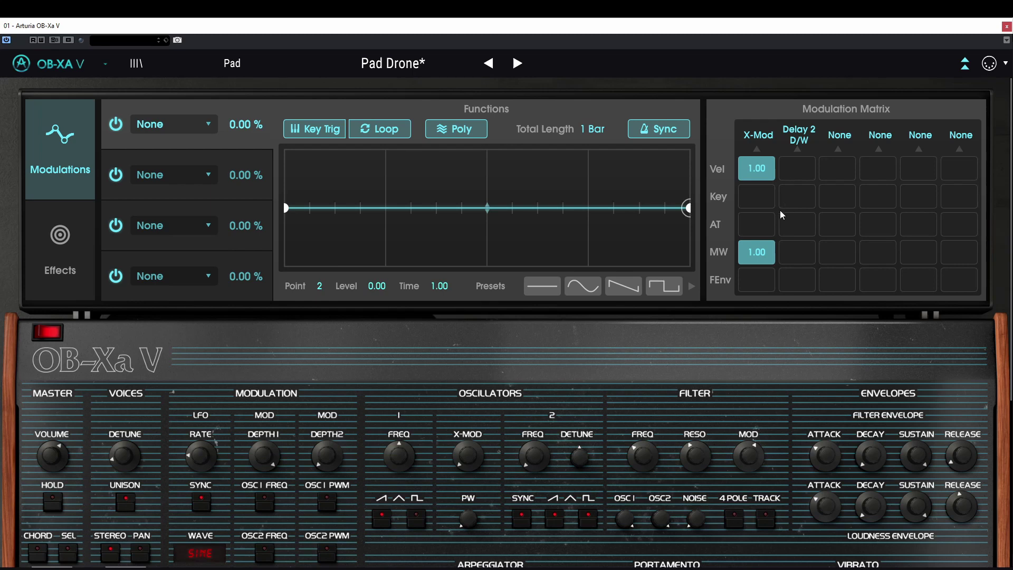
click(789, 254)
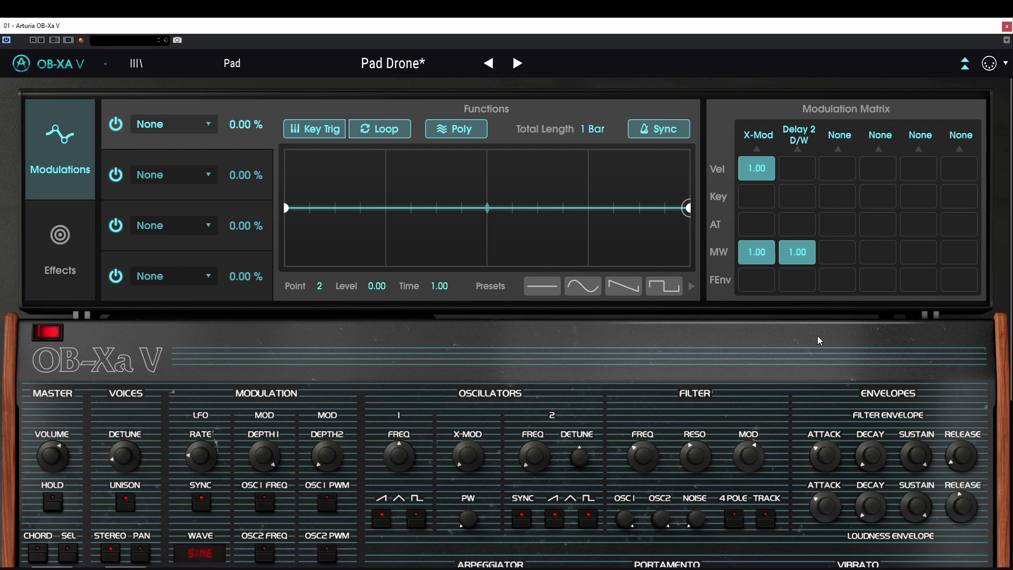
Sweep the mod wheel up and down to audition its combined effect on X-Mod and the delay mix
click(966, 64)
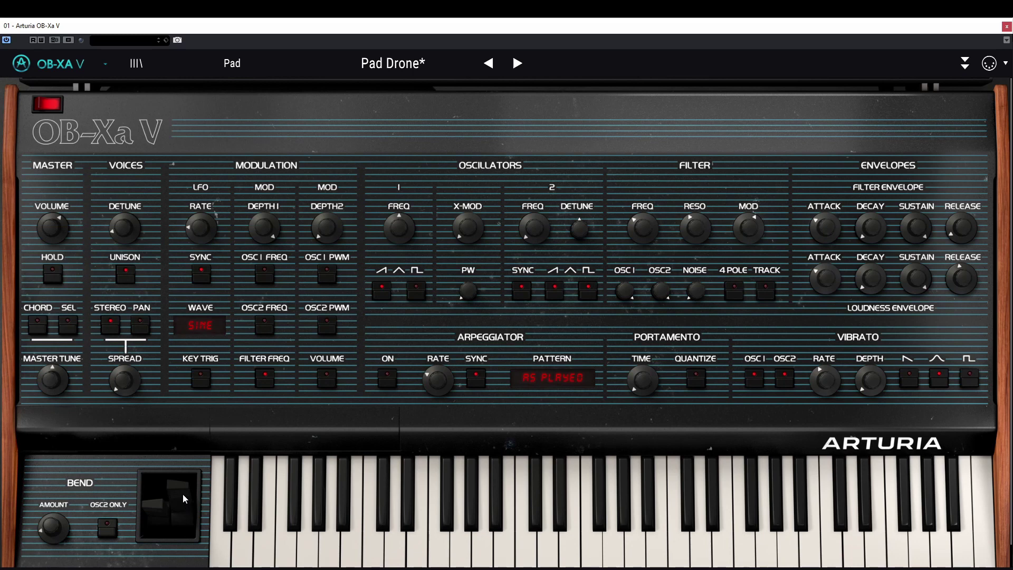
mouse_move(180, 492)
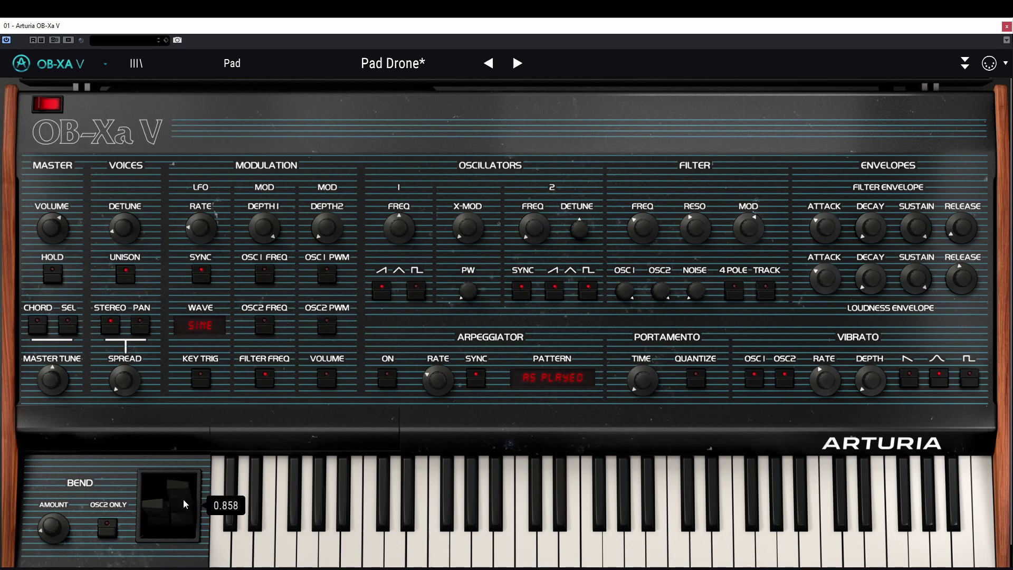
scroll(185, 504, down, 10)
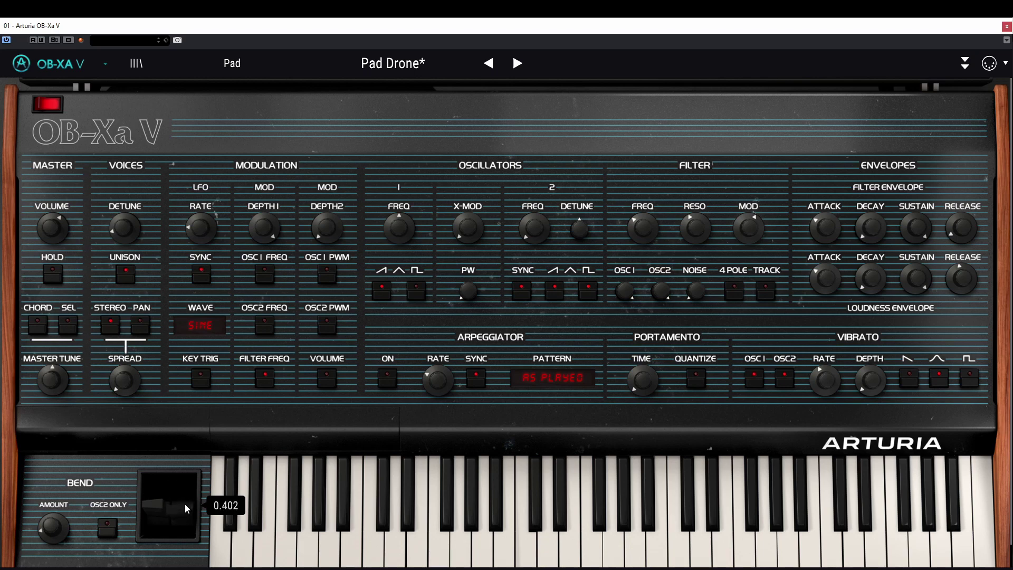
scroll(185, 504, up, 5)
scroll(184, 505, down, 1)
scroll(184, 505, up, 4)
scroll(185, 504, up, 3)
scroll(185, 505, down, 1)
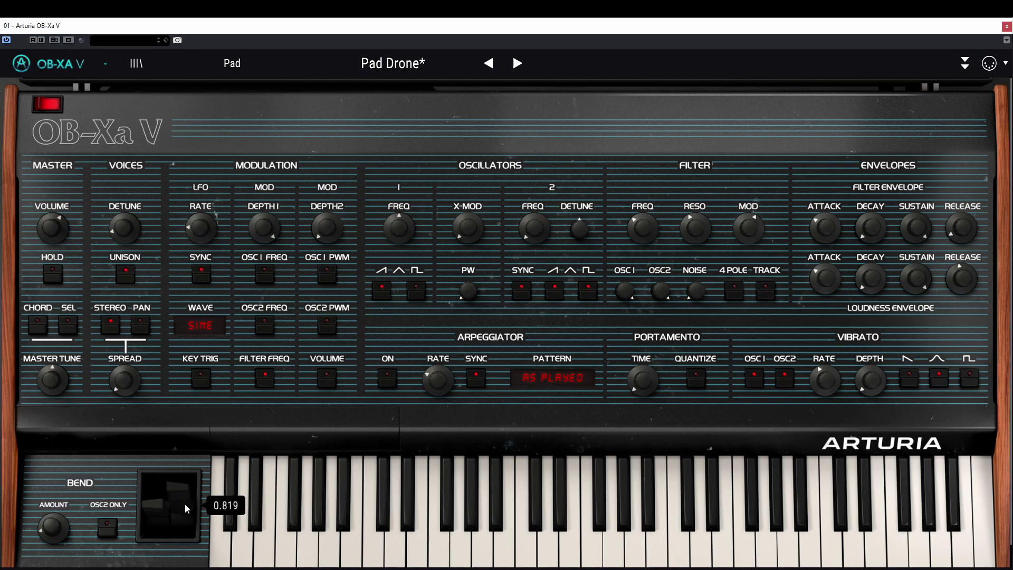
scroll(185, 505, down, 10)
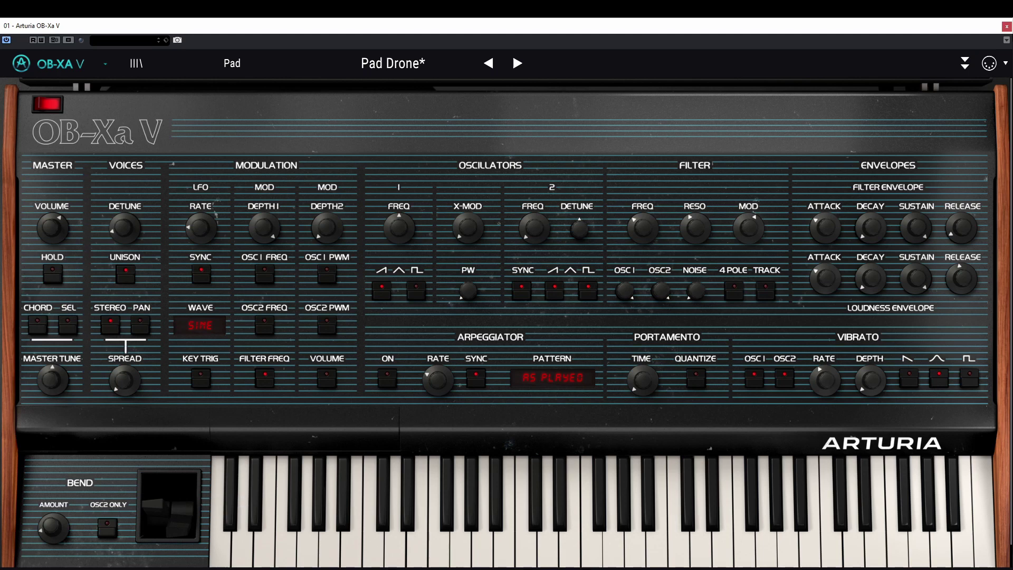
Assign Vibrato Rate to matrix destination 3 with mod wheel amount 1.00, and clear the mod wheel amounts on X-Mod and Delay 2 D/W
click(965, 64)
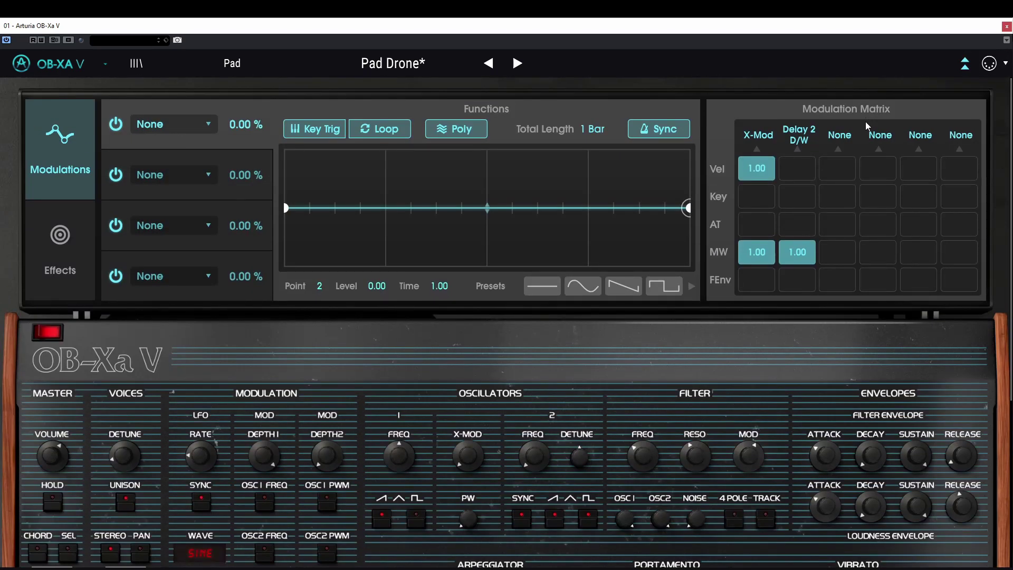
click(840, 136)
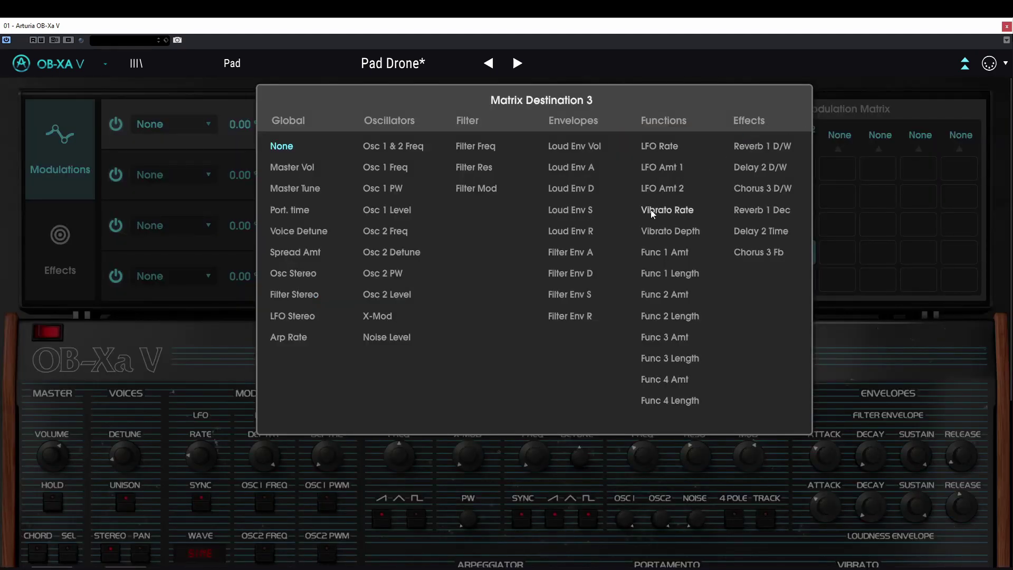
click(664, 210)
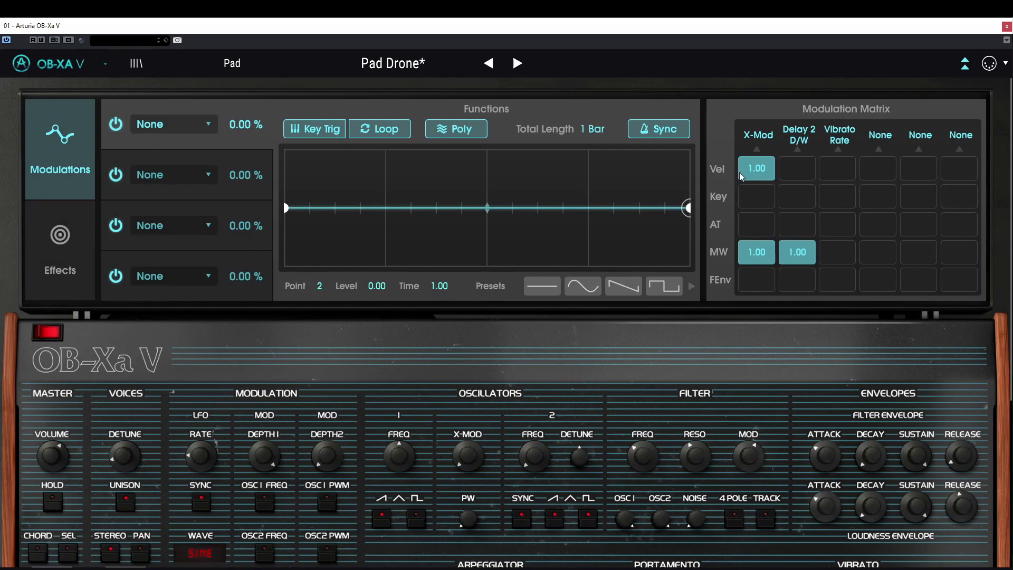
click(834, 257)
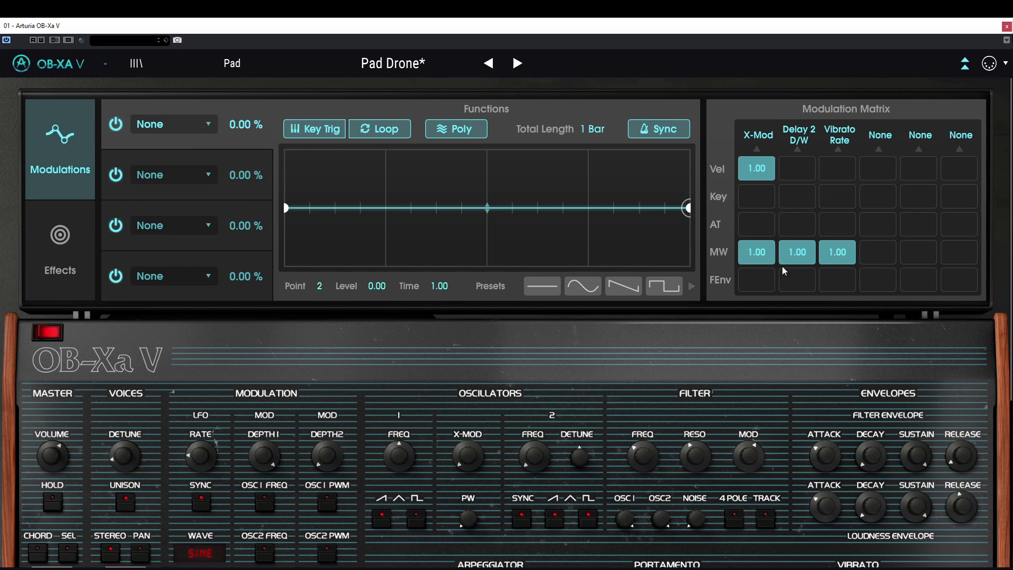
double_click(759, 252)
double_click(782, 249)
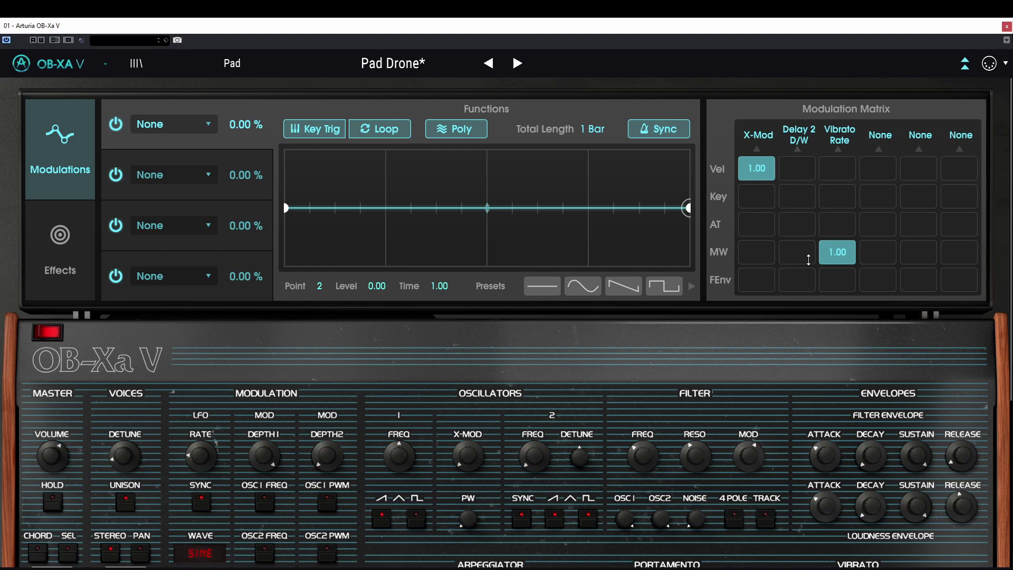
Assign Arp Rate to matrix destination 4 and set its mod wheel amount to 1.00
click(883, 138)
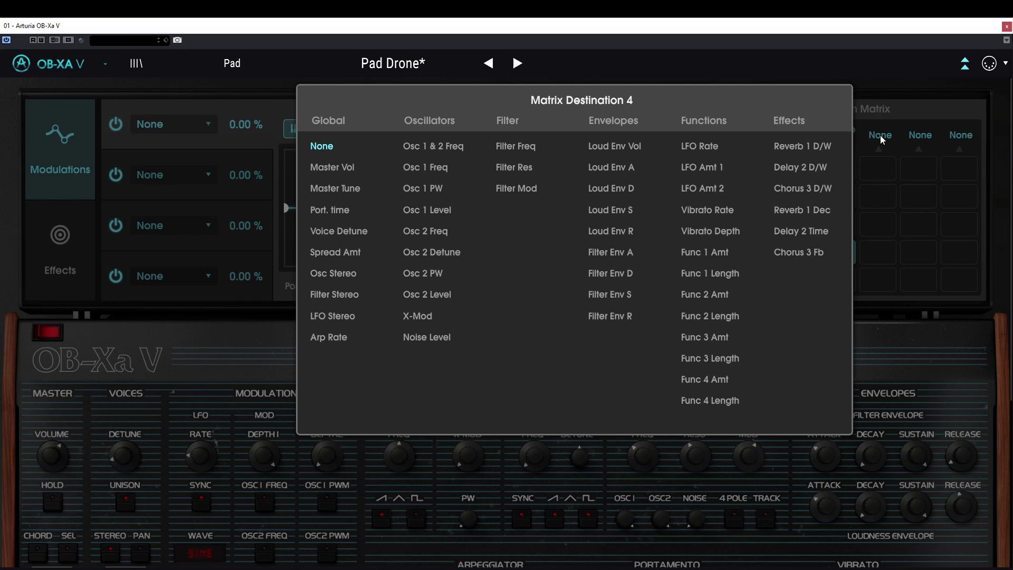
click(331, 341)
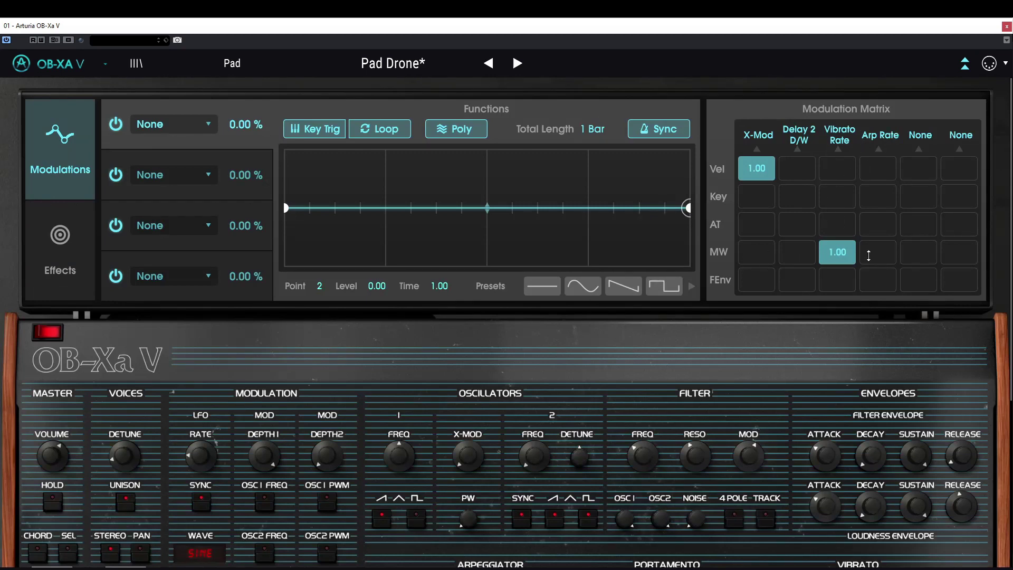
click(876, 254)
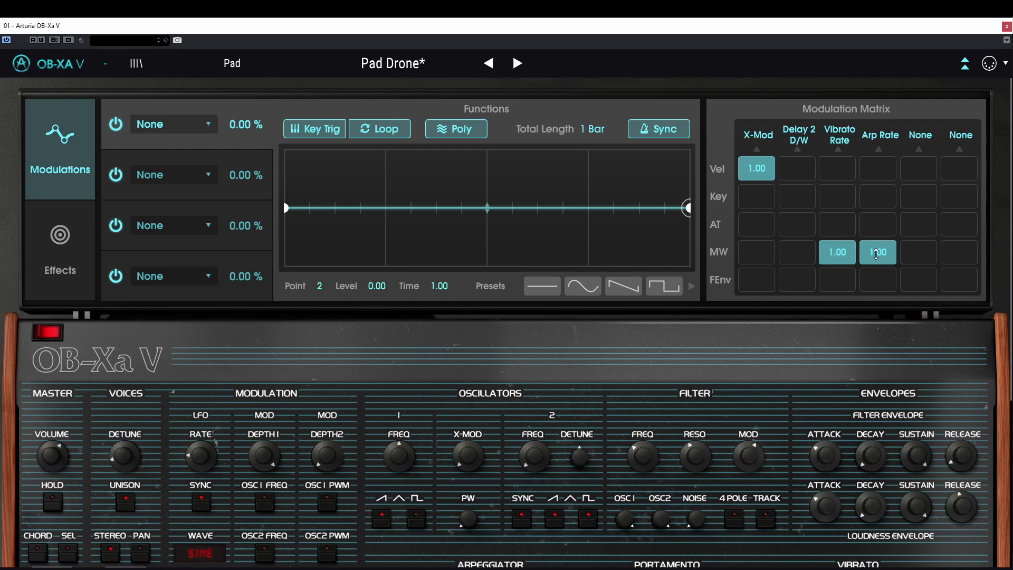
Set the arpeggiator pattern to Up-Down 1 with an octave range of 4
click(966, 63)
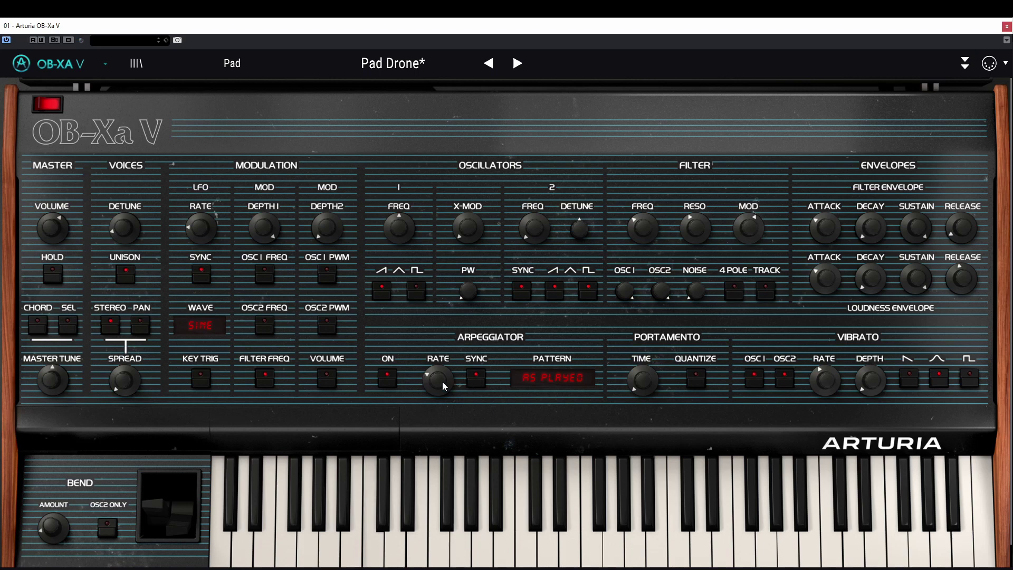
click(537, 380)
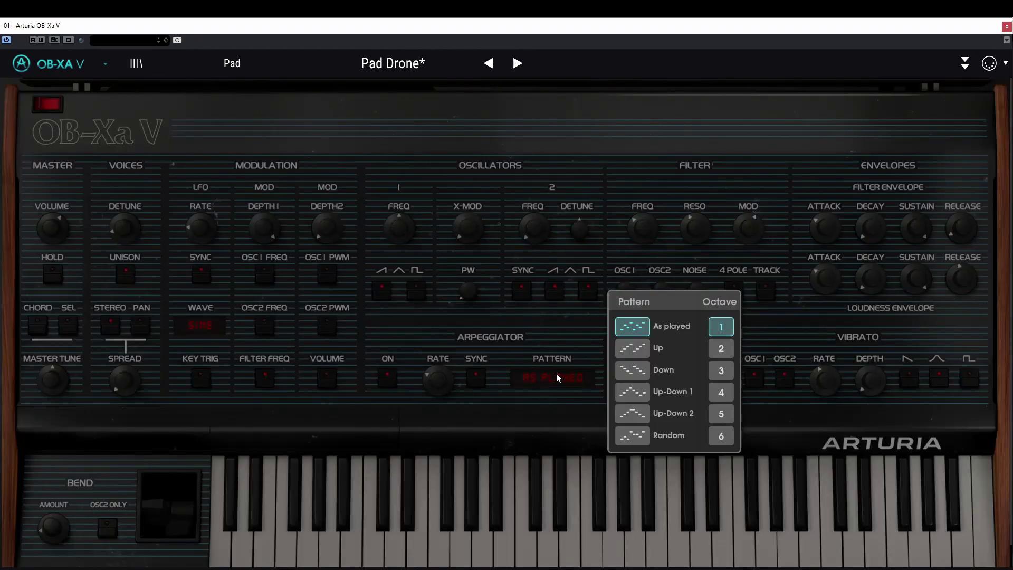
click(664, 392)
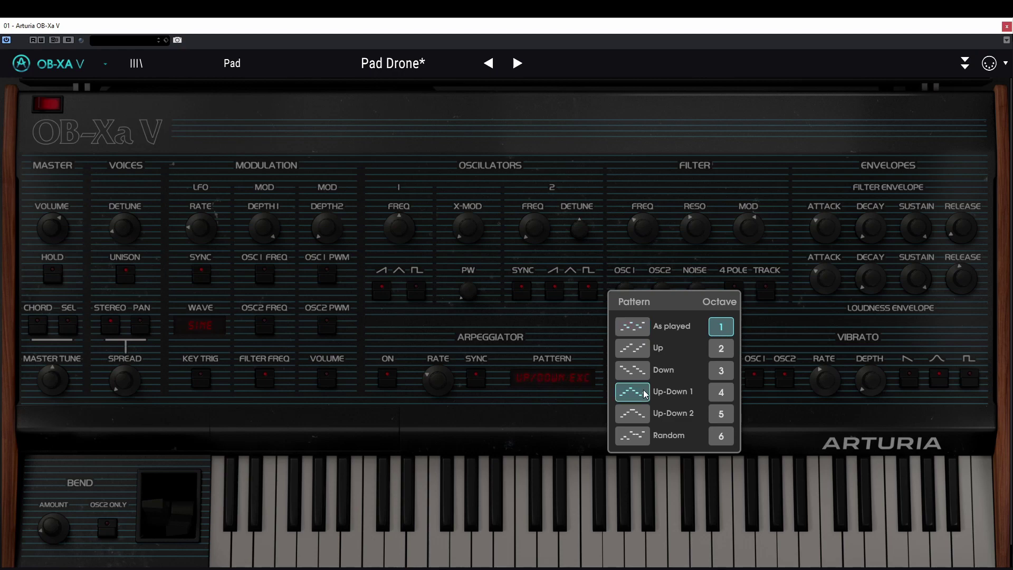
click(722, 392)
click(455, 394)
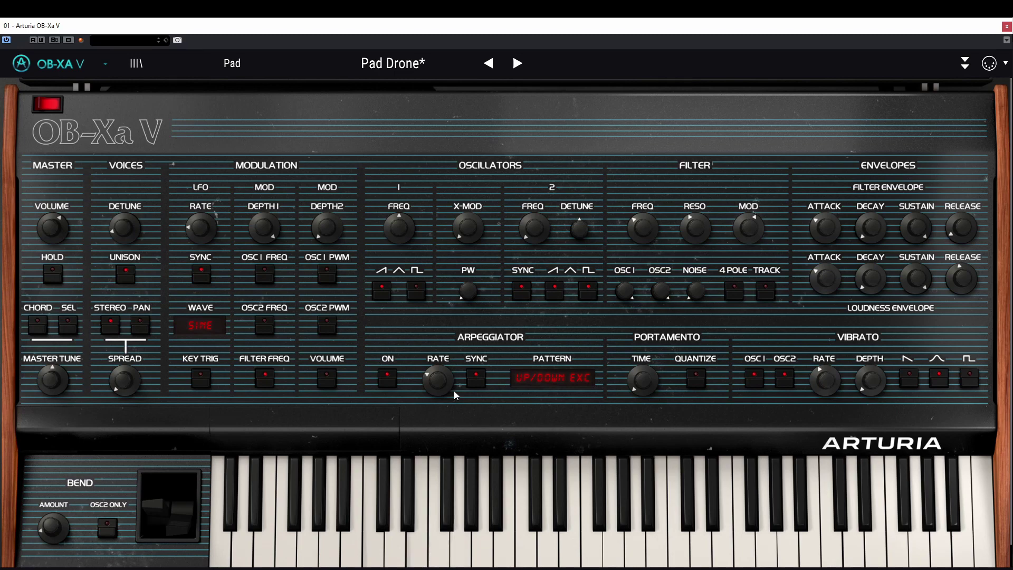
Review the modulation matrix assignments and return to the main synth panel
click(965, 64)
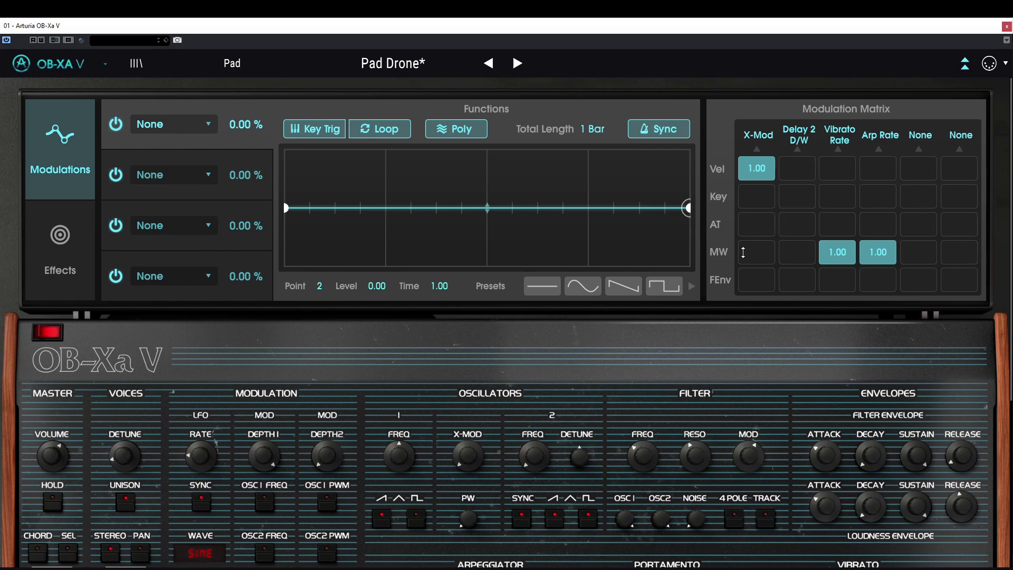
click(964, 64)
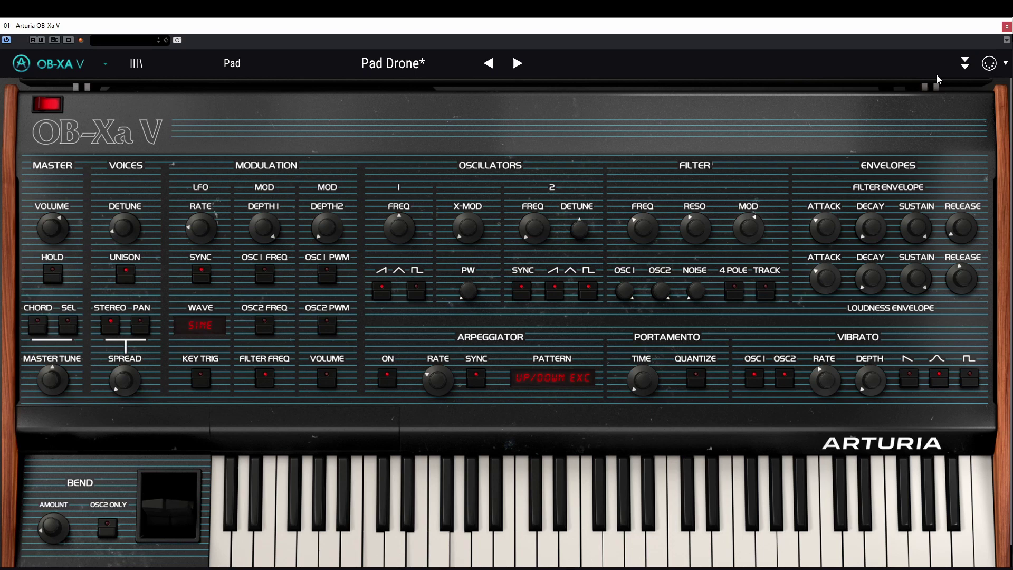
Show the effects section and examine the effect types available for Effect 1
click(964, 64)
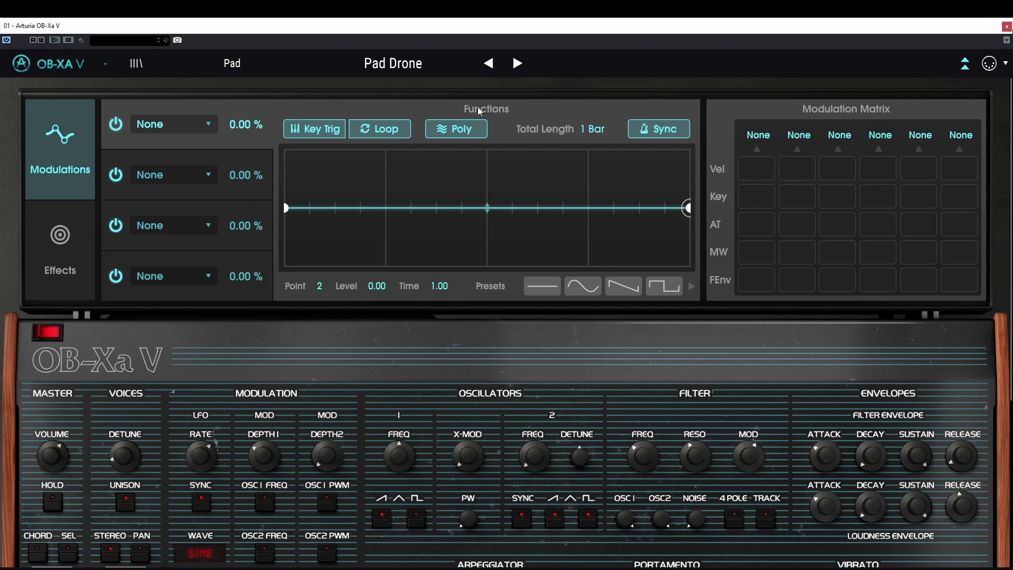
click(93, 211)
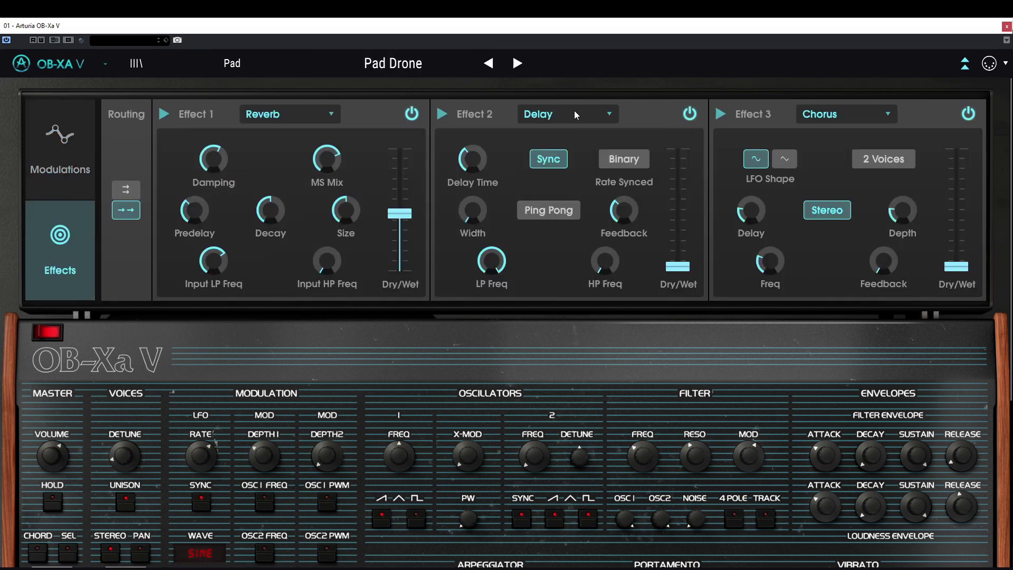
click(333, 116)
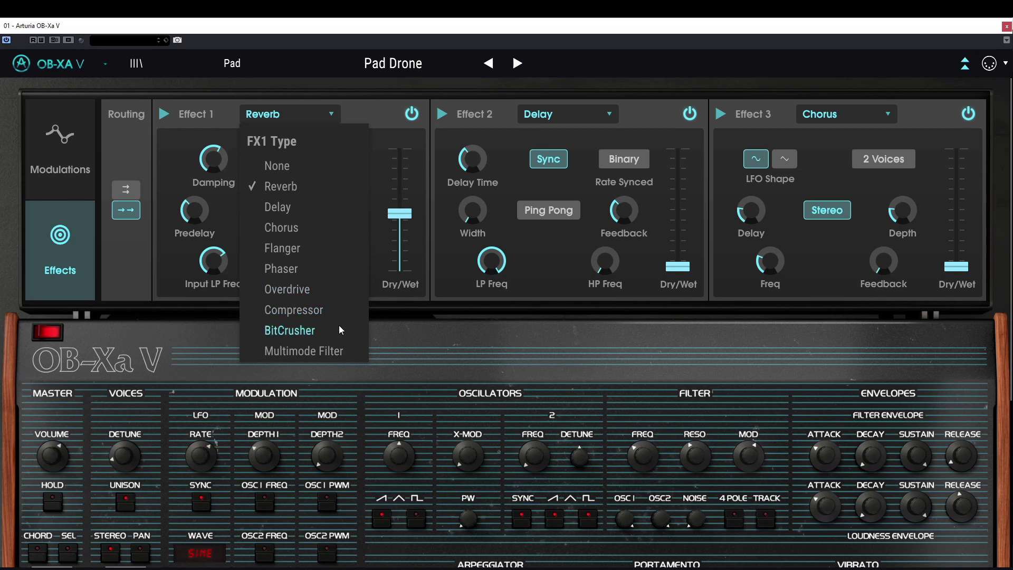
click(351, 112)
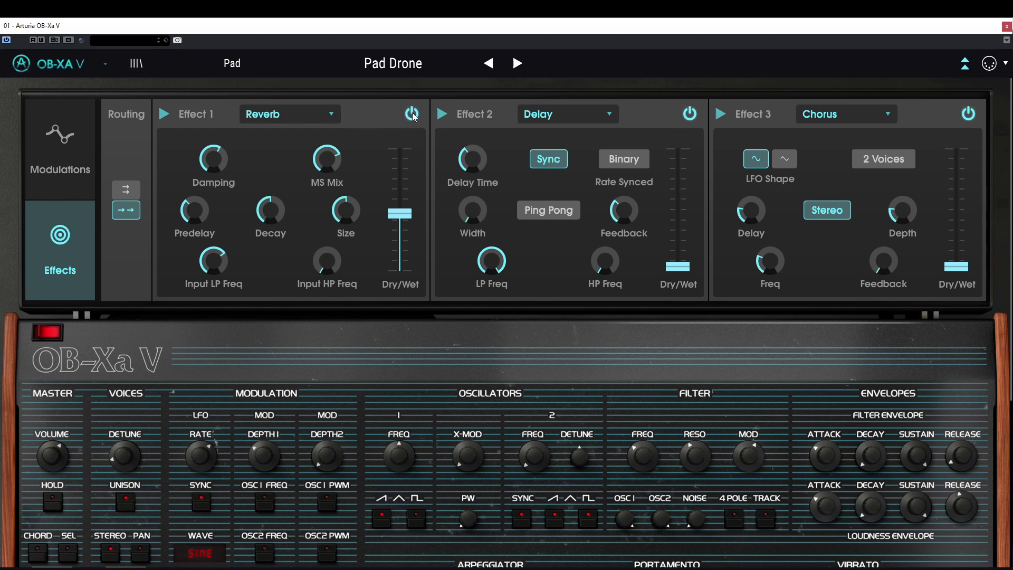
Raise the reverb's Dry/Wet slightly, compare parallel and serial effects routing, and leave the routing parallel
mouse_move(400, 213)
mouse_down()
mouse_move(400, 195)
mouse_move(400, 207)
mouse_up()
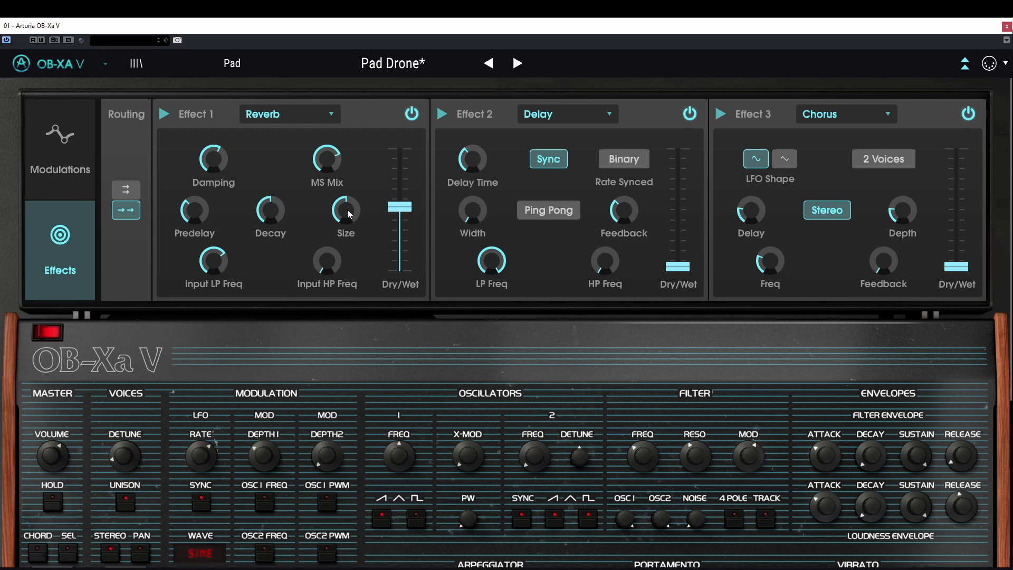
click(132, 194)
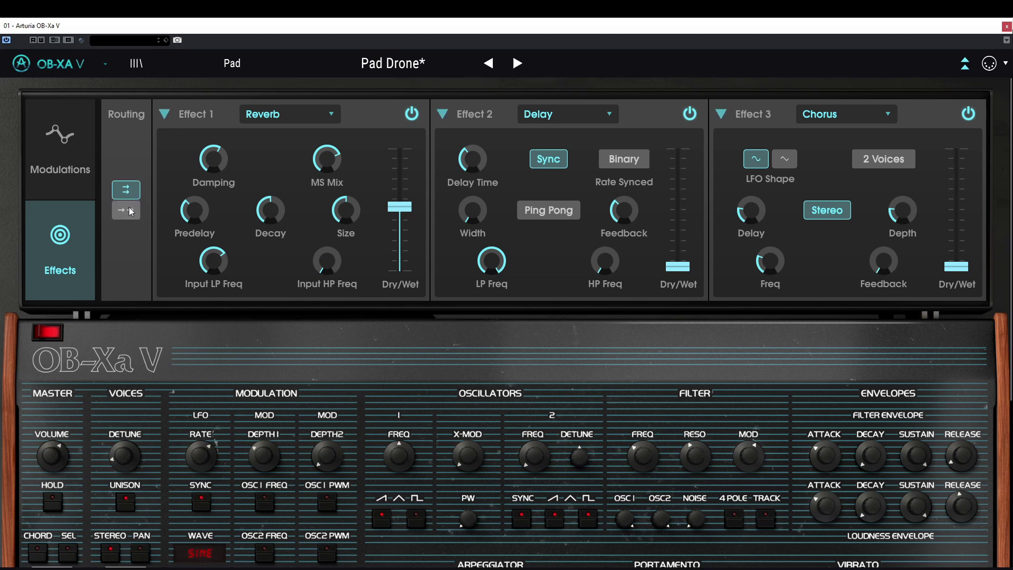
click(130, 215)
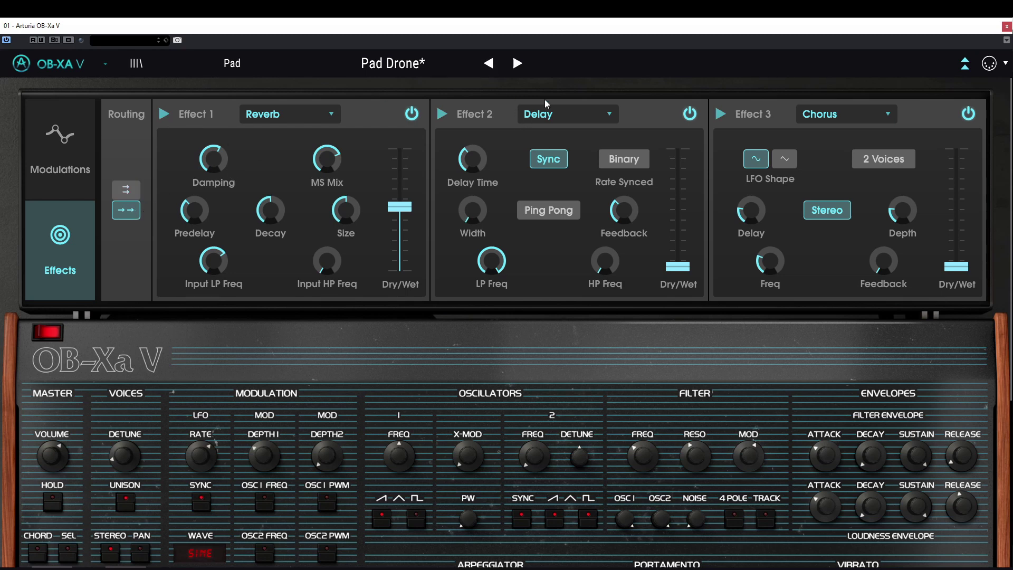
click(126, 189)
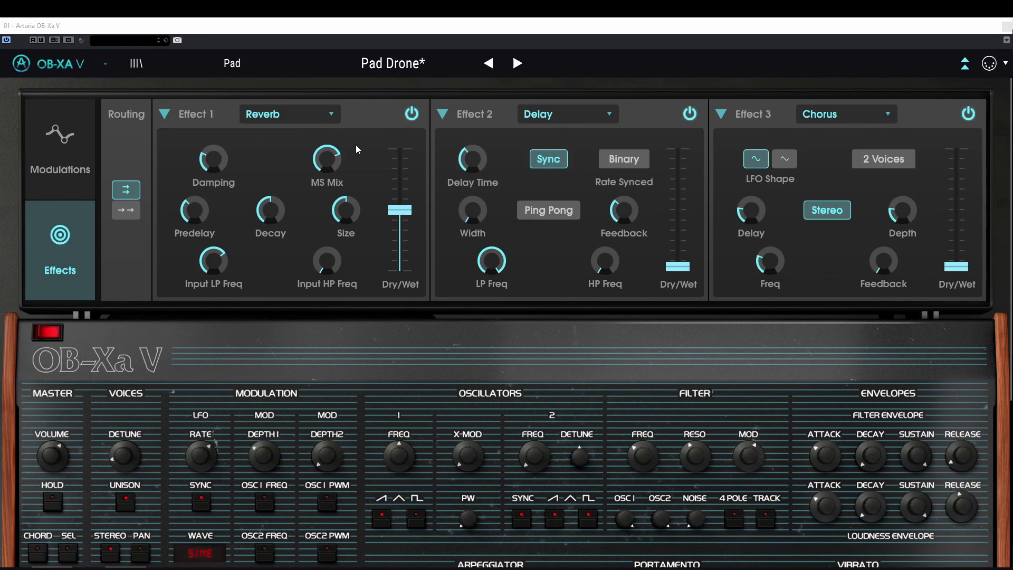
Audition the reverb's Dry/Wet at 0.00 and fully wet, and leave it slightly below halfway
drag(399, 210, 403, 275)
mouse_move(403, 275)
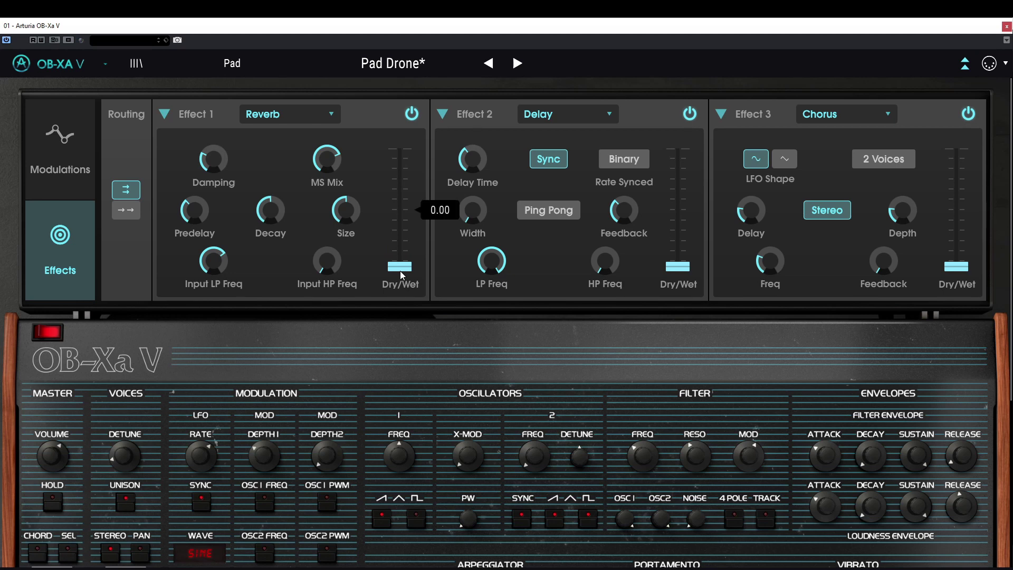
drag(402, 268, 404, 152)
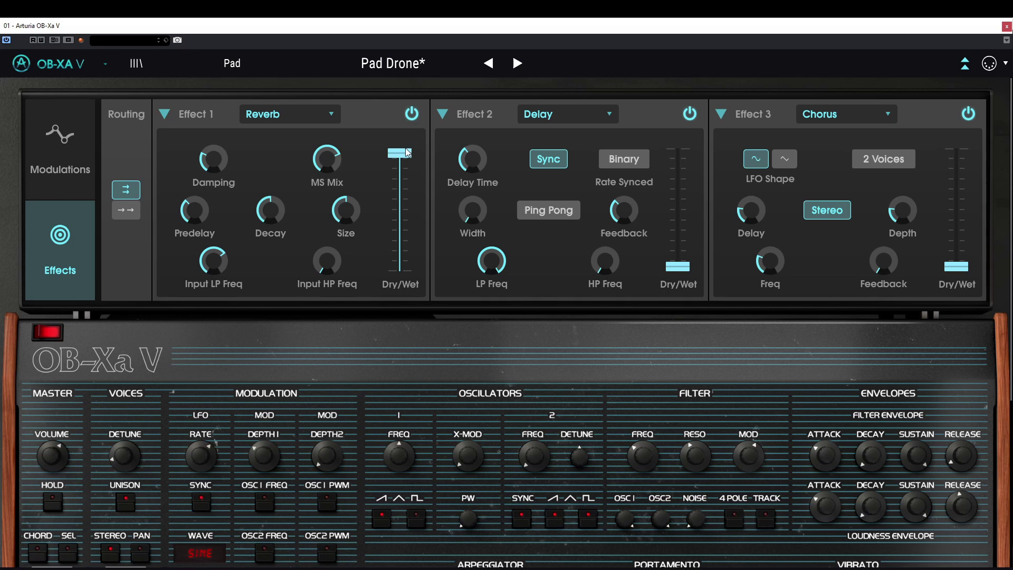
drag(405, 157, 401, 223)
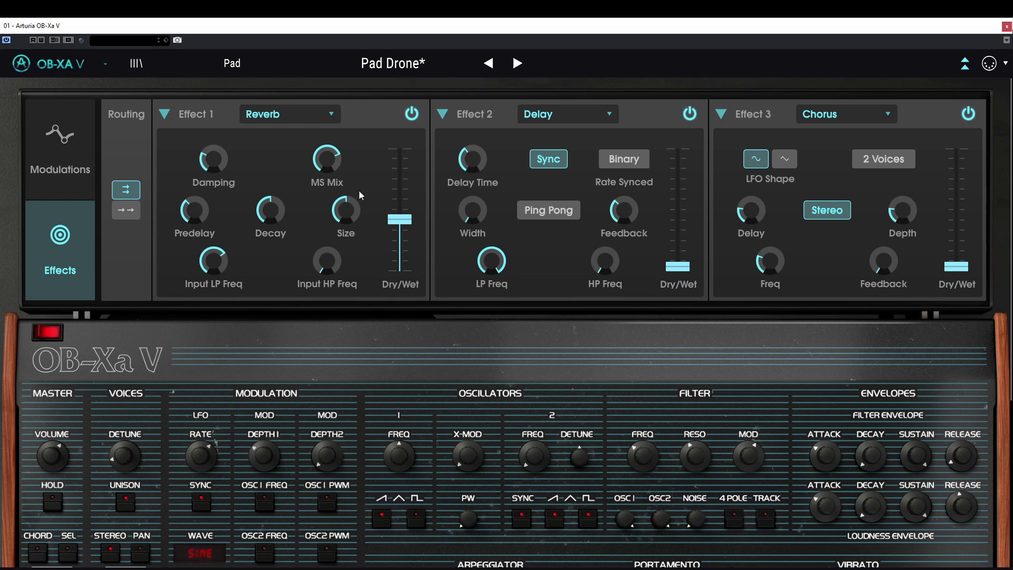
Audition smaller and larger reverb Size settings, including 0.287, and leave the Size low
drag(346, 210, 346, 242)
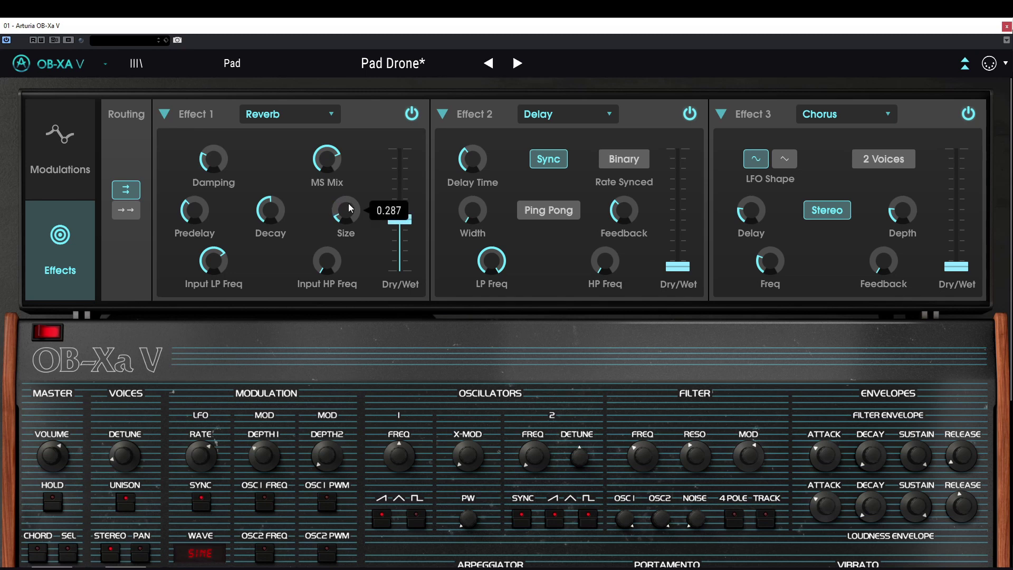
drag(351, 209, 351, 187)
drag(351, 209, 345, 248)
mouse_move(346, 210)
mouse_down()
mouse_move(346, 173)
mouse_move(348, 211)
mouse_up()
mouse_move(348, 211)
drag(348, 210, 349, 240)
Lower the reverb's Input LP Freq to 306 Hz and raise its Input HP Freq
drag(213, 260, 213, 295)
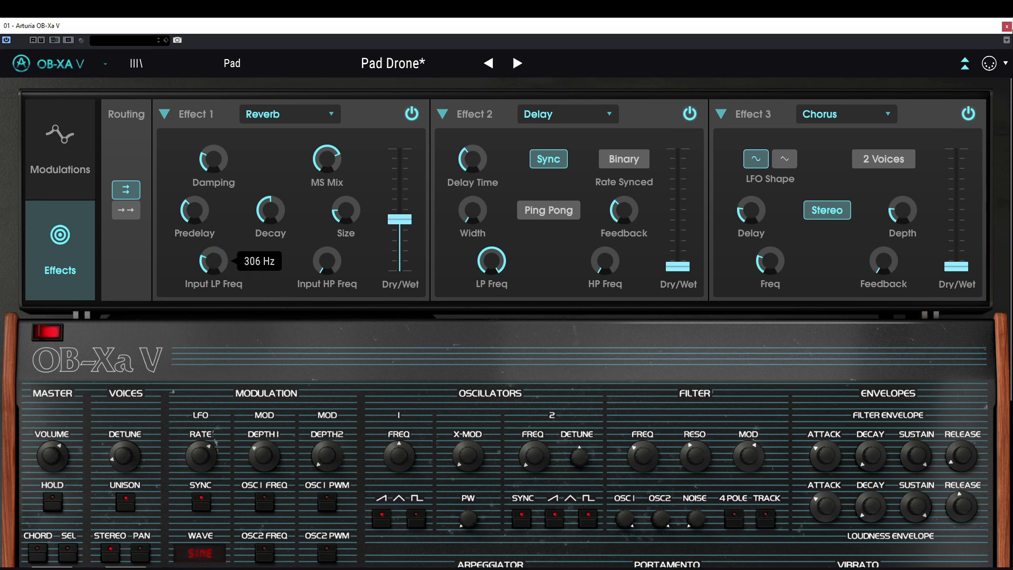
drag(327, 260, 327, 238)
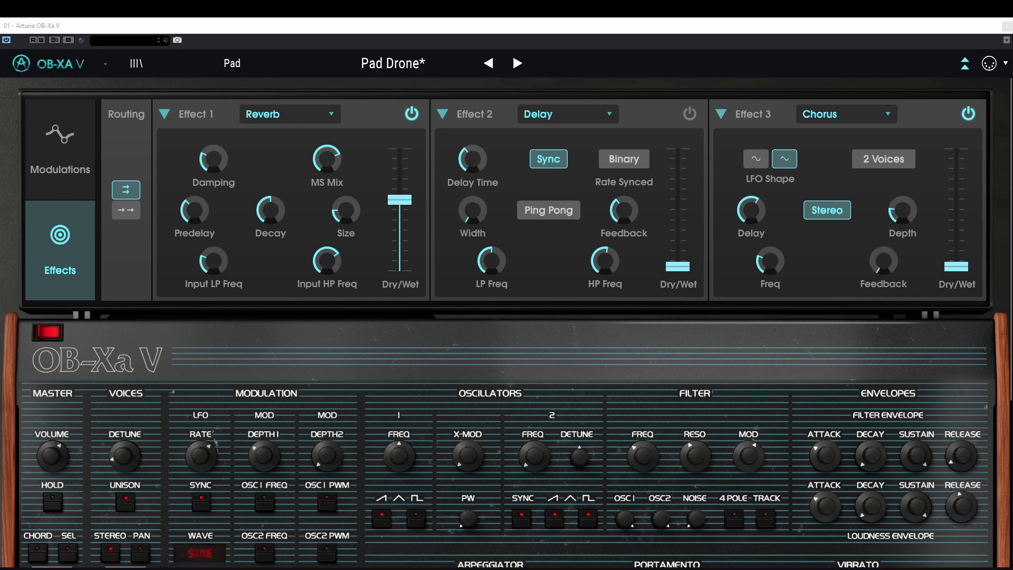
Raise the chorus Dry/Wet to a little above halfway, choose the first LFO shape and use 3 Voices
drag(956, 266, 956, 198)
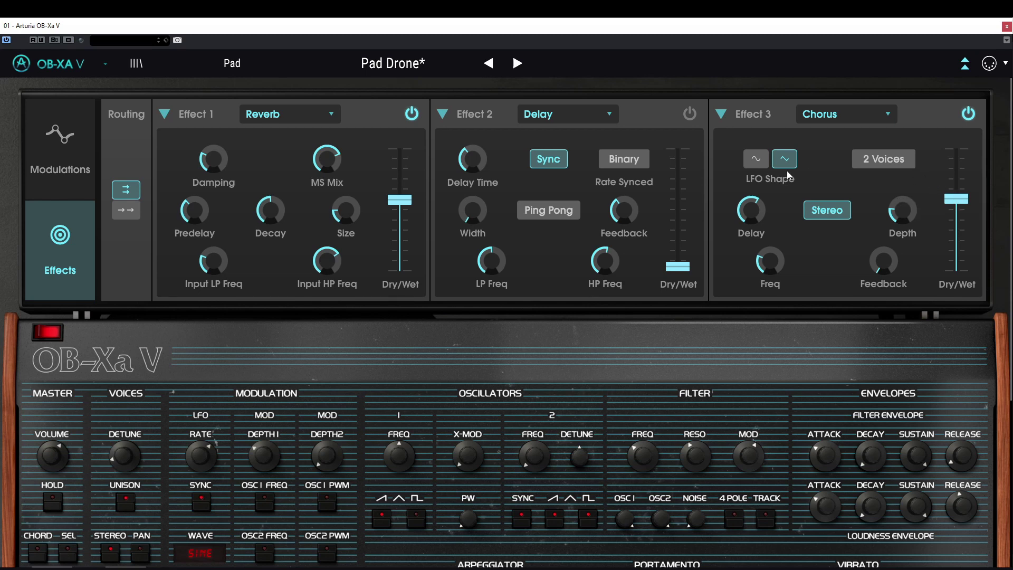
click(756, 160)
click(888, 162)
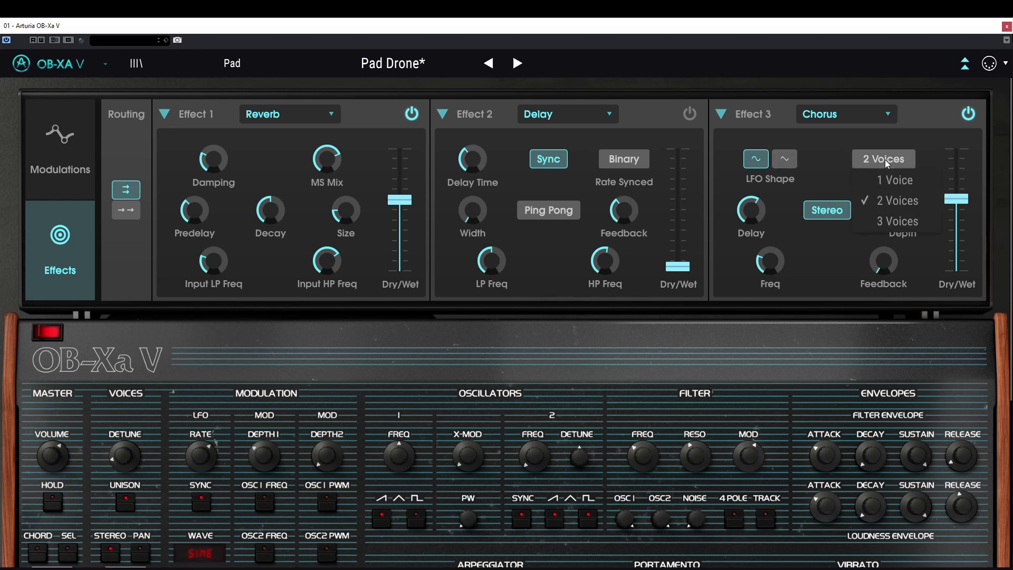
click(894, 221)
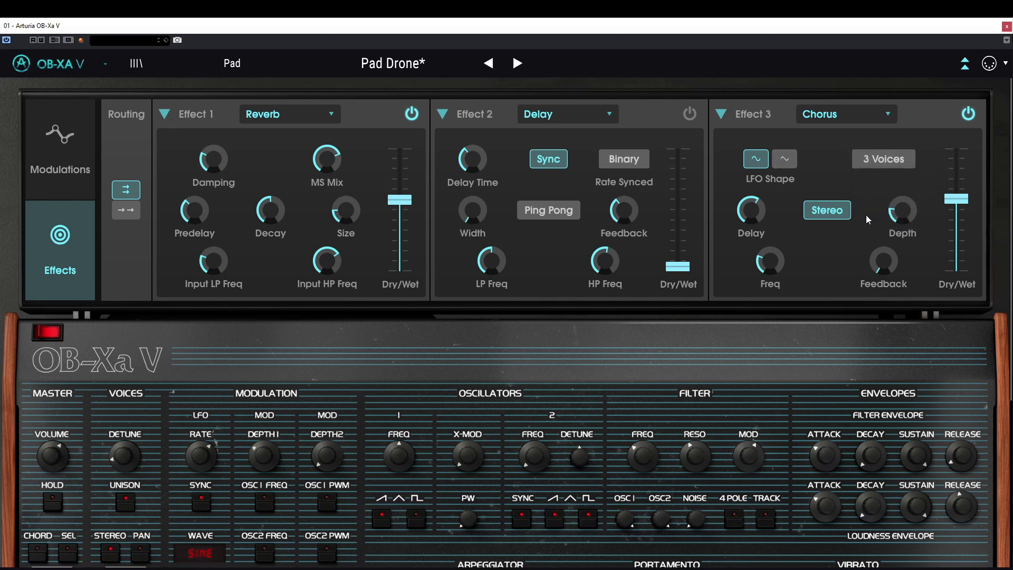
Lower the chorus Delay and compare the sound with Stereo off and back on
drag(748, 214, 750, 216)
click(830, 211)
drag(753, 206, 754, 240)
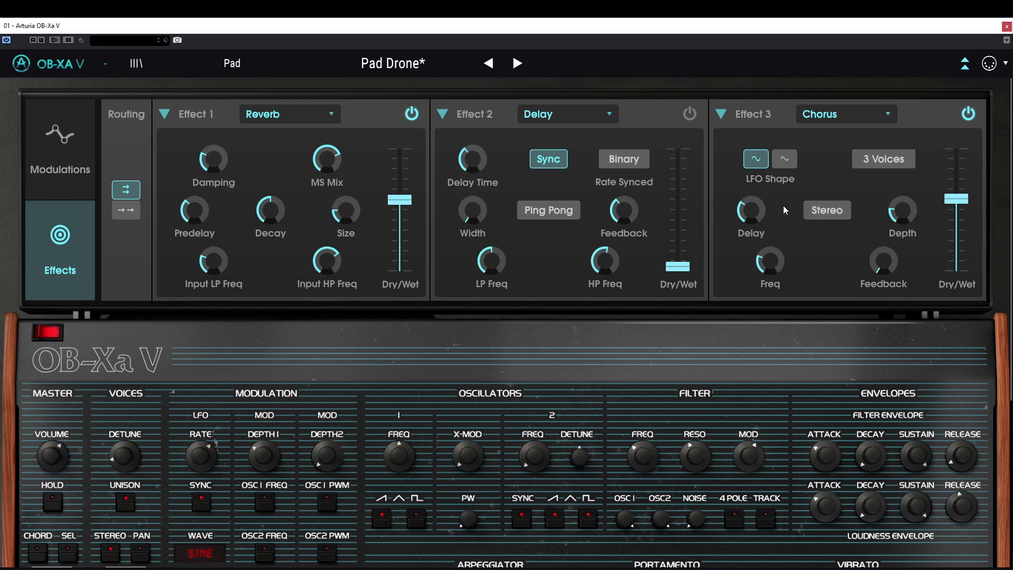
click(829, 211)
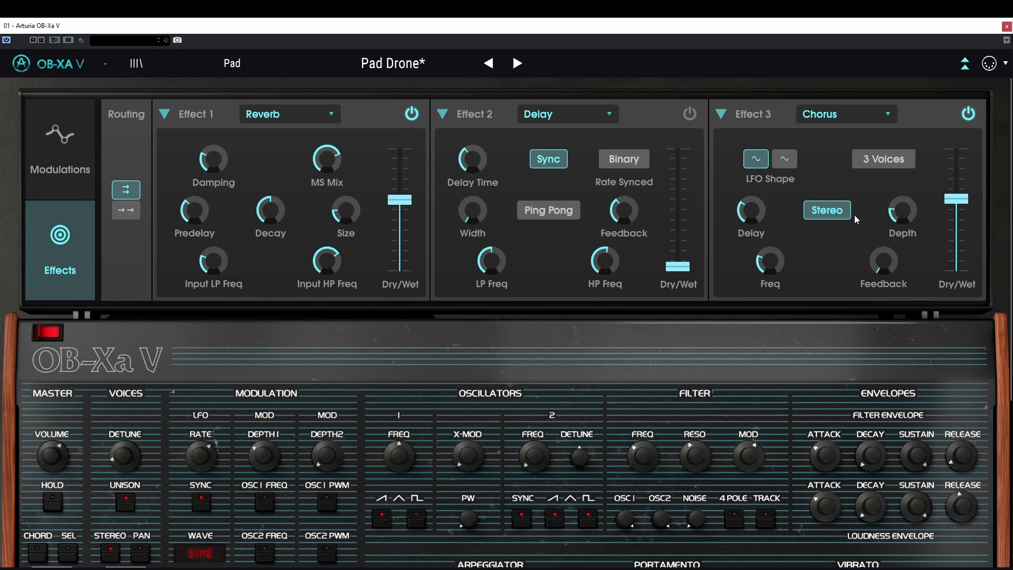
Intensify the chorus by raising its Depth and Feedback and setting its Freq to 2.92 Hz
drag(900, 217, 900, 216)
mouse_move(902, 217)
drag(774, 267, 773, 254)
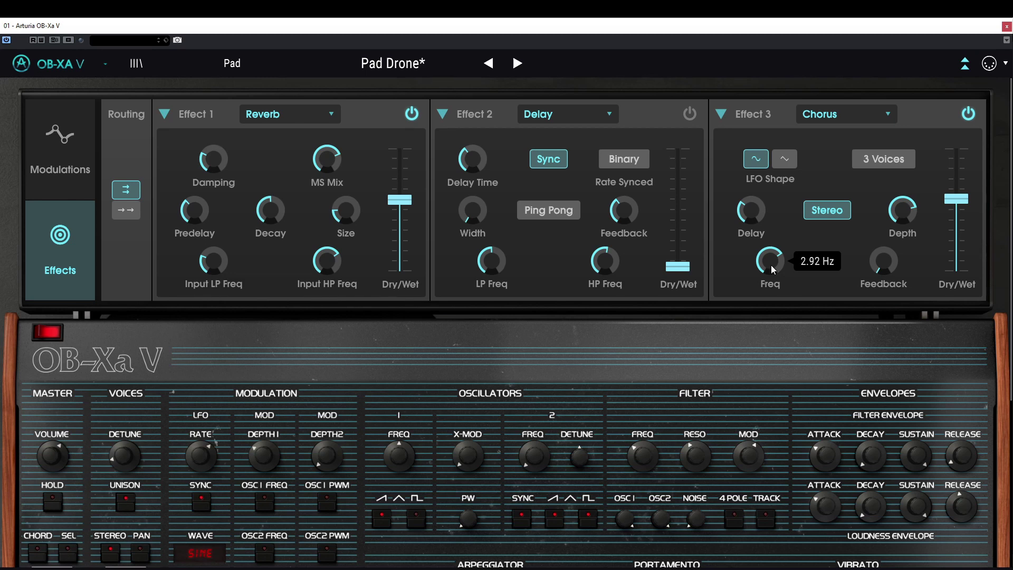
mouse_move(882, 266)
mouse_down()
mouse_move(877, 255)
mouse_move(886, 258)
mouse_up()
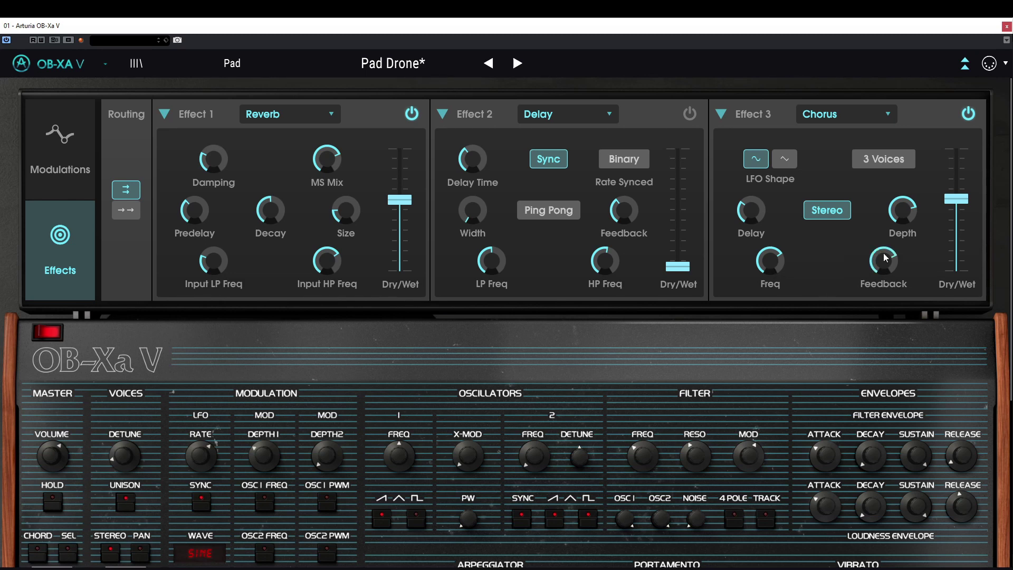
mouse_move(887, 258)
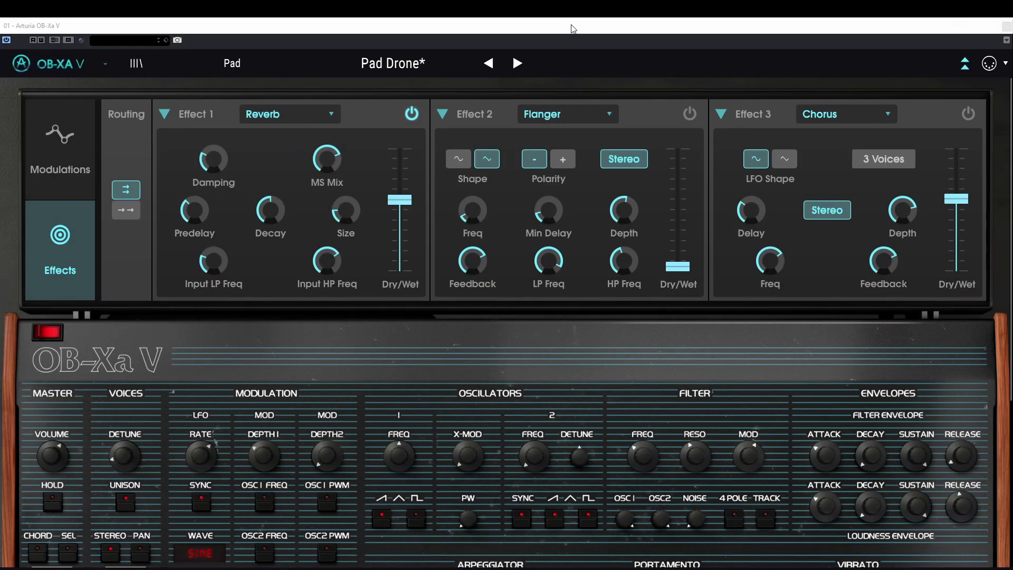
Set the flanger's Dry/Wet to 0.756 and switch Effect 2 on
drag(687, 270, 680, 182)
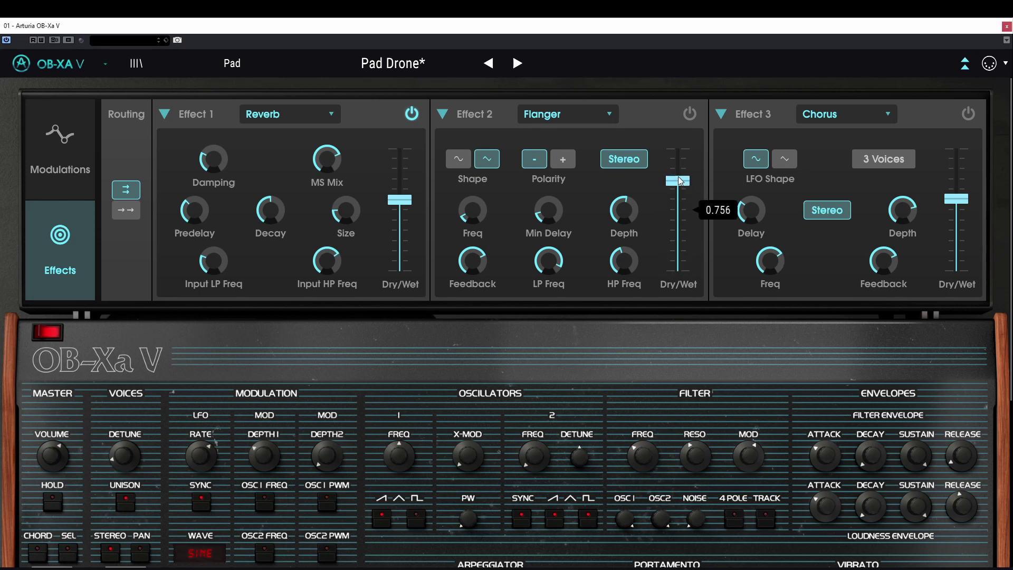
click(693, 115)
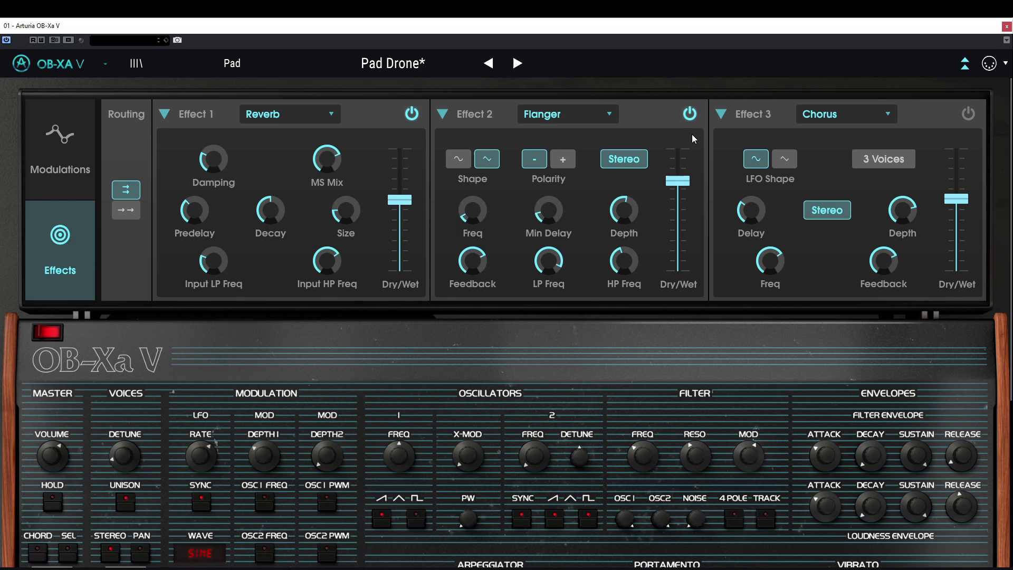
mouse_move(685, 180)
Try the flanger's first LFO shape with a lower Dry/Wet, and return to the second shape
click(457, 161)
drag(670, 190, 680, 250)
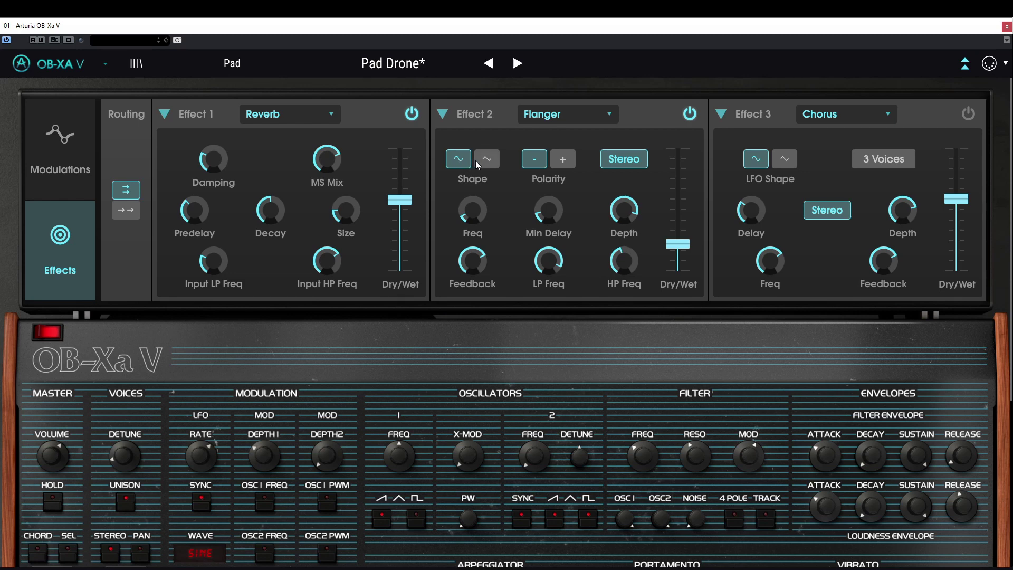
click(494, 159)
Try the flanger's positive polarity with a higher Dry/Wet, and return to negative polarity with Stereo off
click(562, 162)
drag(664, 252, 654, 177)
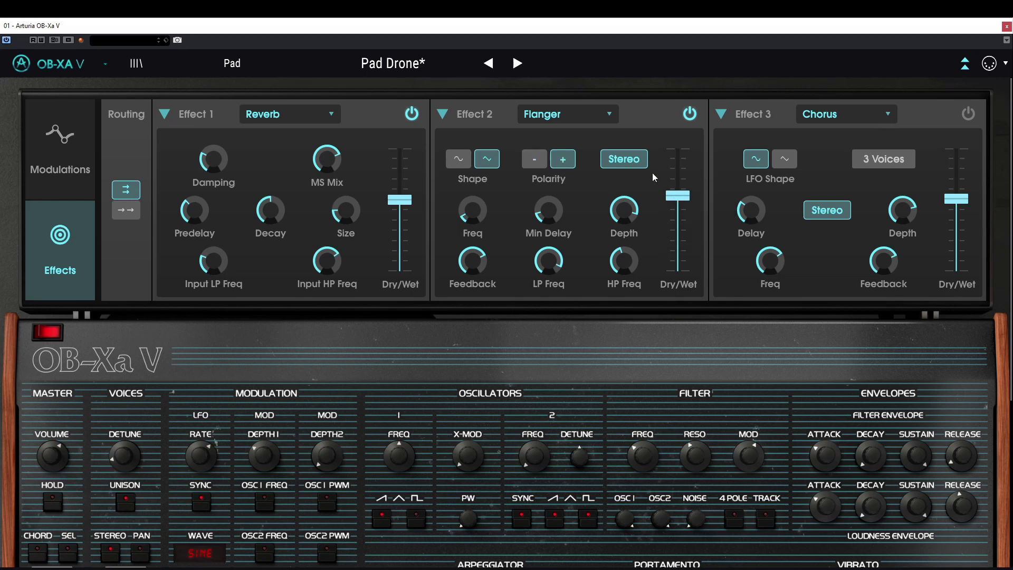
click(536, 161)
click(619, 164)
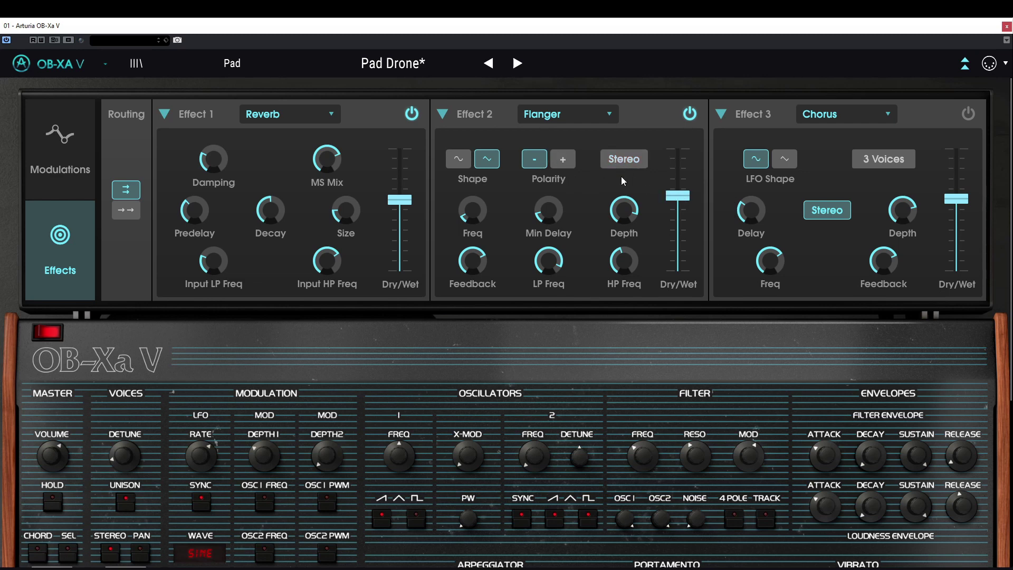
Set the flanger to positive polarity with Stereo on, raise its Dry/Wet slightly and set Min Delay to 1.36 ms
click(571, 163)
drag(677, 196, 677, 188)
click(640, 162)
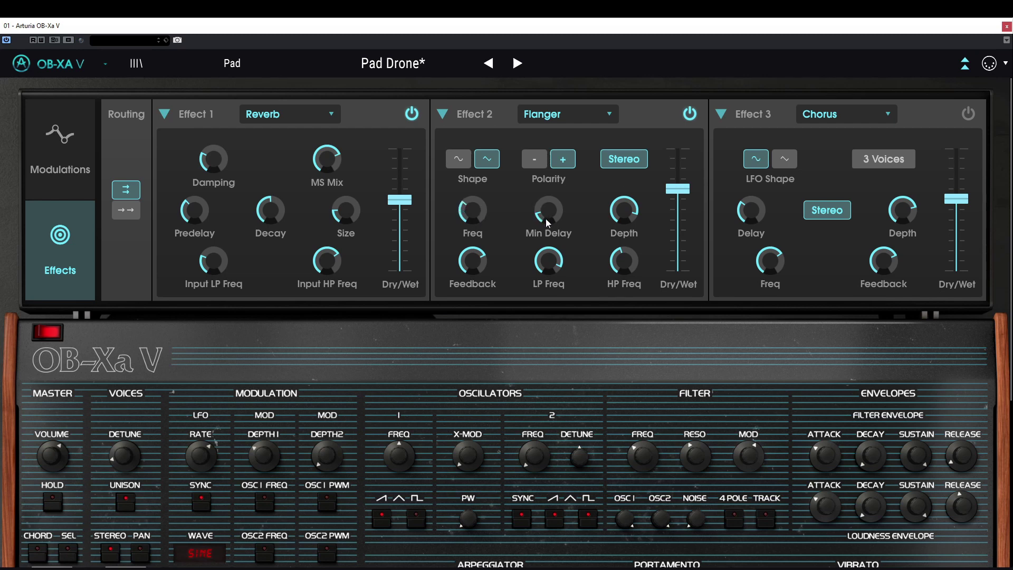
mouse_move(547, 222)
mouse_down()
mouse_move(552, 210)
mouse_move(555, 220)
mouse_up()
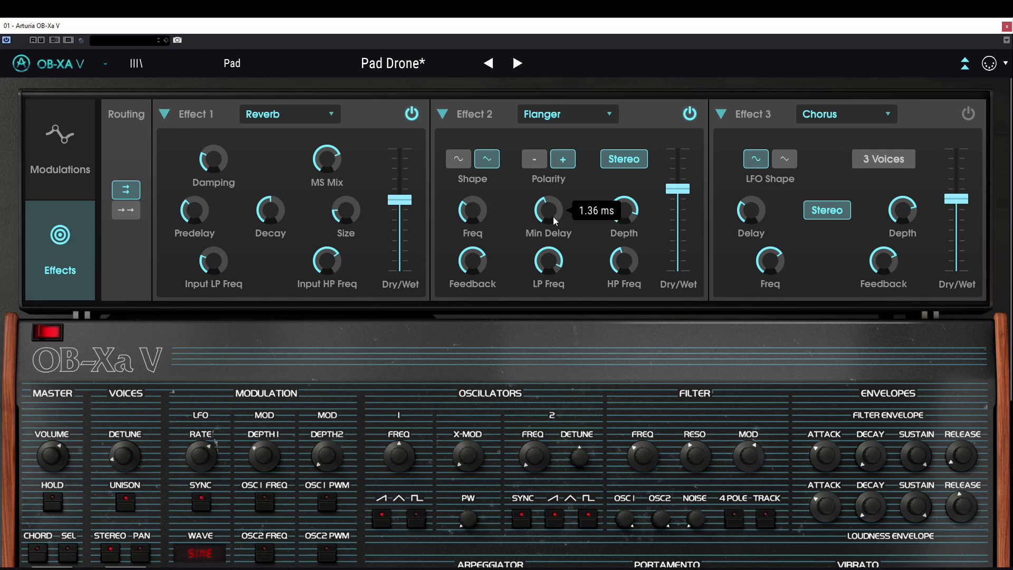
Raise the flanger's Min Delay, Freq and Feedback slightly, and reduce its Depth
drag(555, 221, 555, 197)
drag(484, 213, 477, 212)
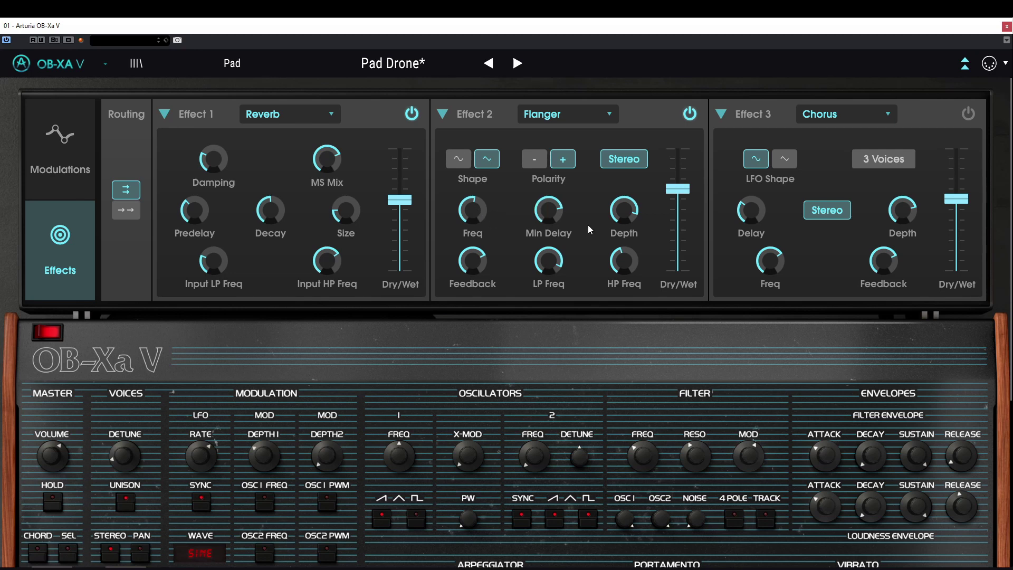
drag(554, 215, 552, 215)
drag(626, 216, 626, 248)
drag(473, 260, 473, 253)
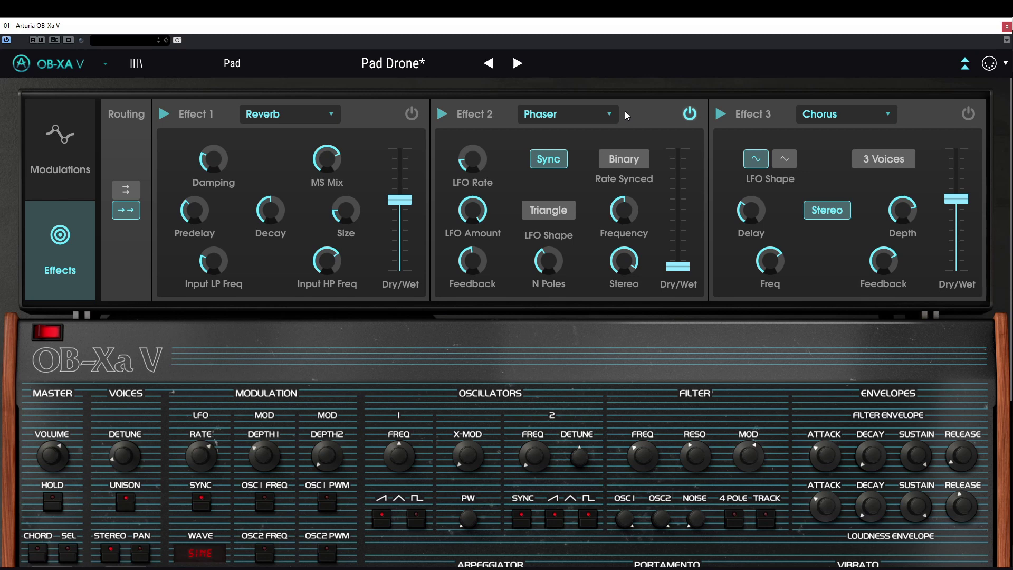
Raise the phaser's Dry/Wet to a bit above halfway, increase its LFO Rate and reduce its LFO Amount
mouse_move(678, 267)
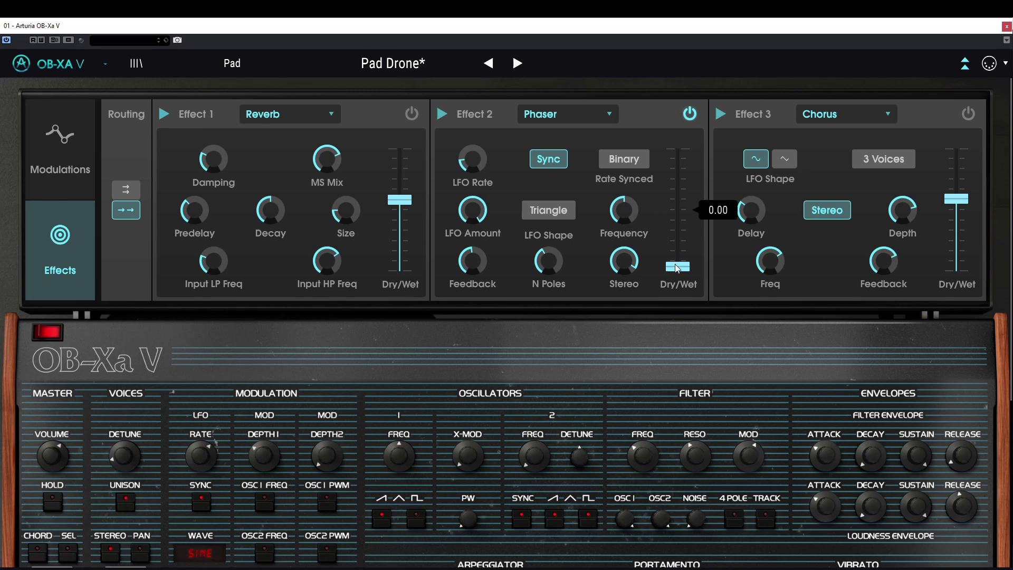
drag(677, 268, 678, 194)
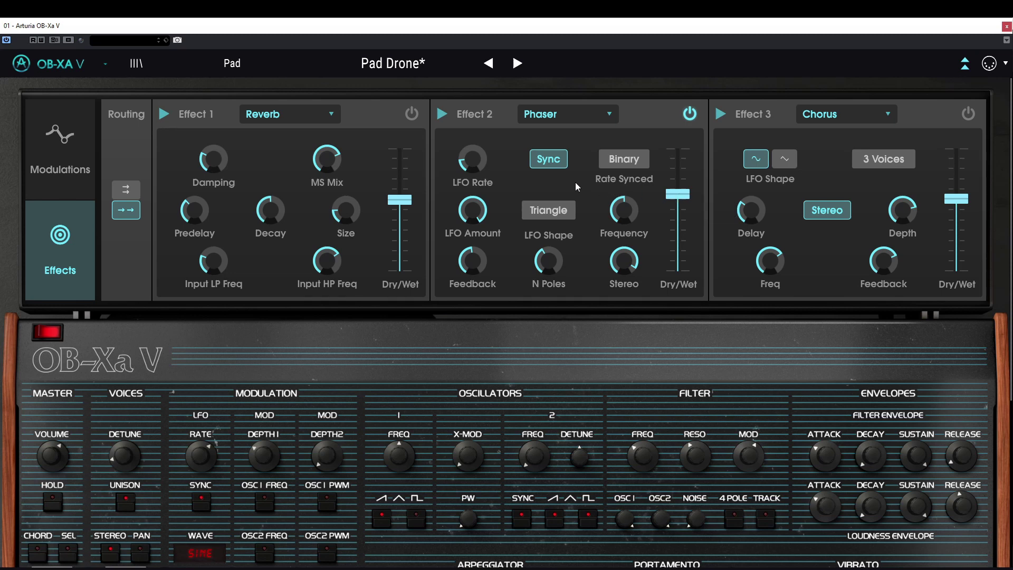
drag(473, 170, 489, 166)
drag(485, 210, 482, 233)
Increase the phaser's Feedback and N Poles, and reduce its Stereo amount
mouse_move(479, 272)
drag(477, 268, 477, 263)
drag(549, 260, 549, 244)
drag(624, 260, 624, 267)
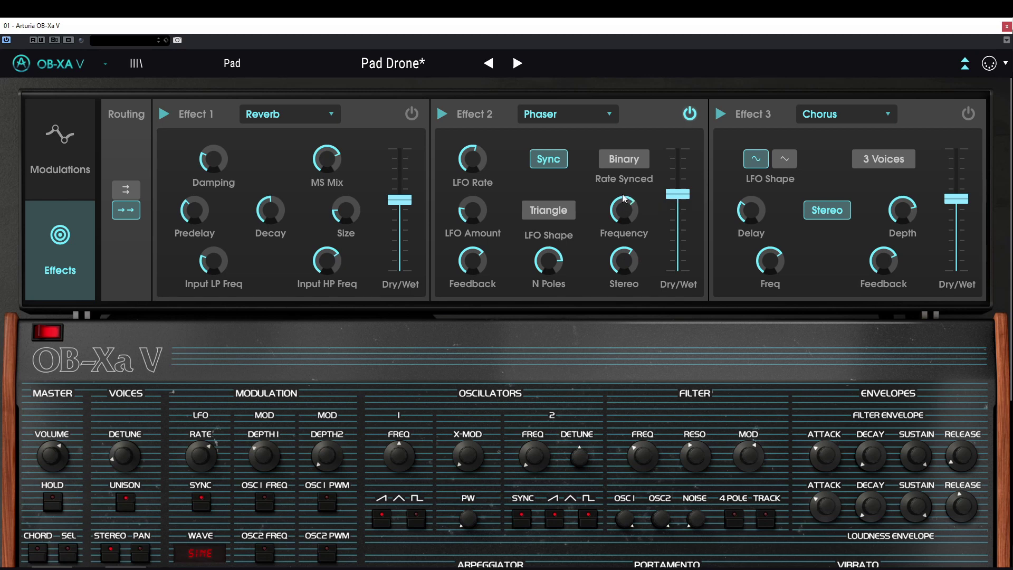
Set the phaser's synced rate type to Ternary and try the Sync switch with a different LFO Rate
click(632, 168)
click(636, 201)
click(546, 164)
drag(488, 160, 466, 165)
click(623, 158)
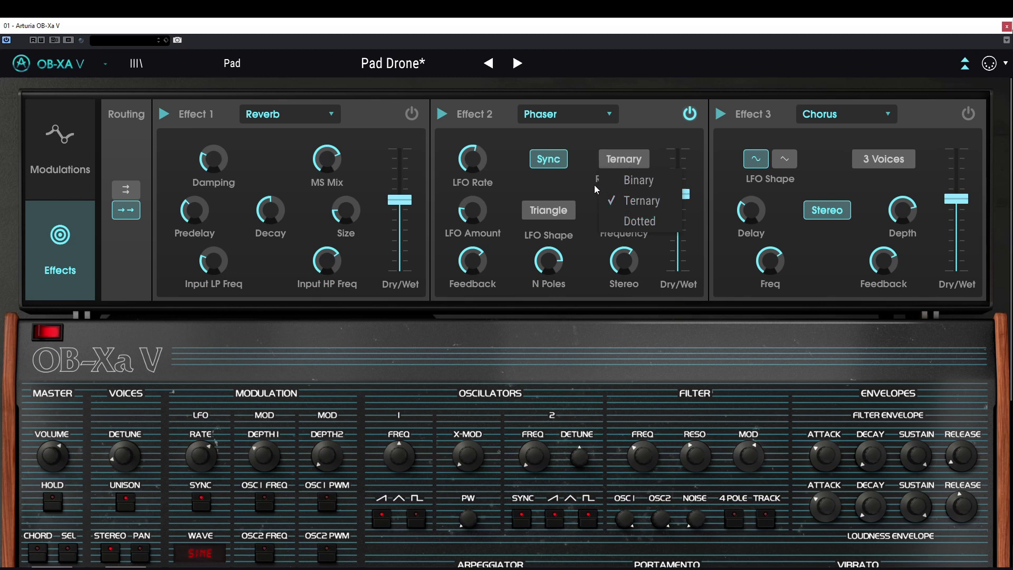
click(579, 179)
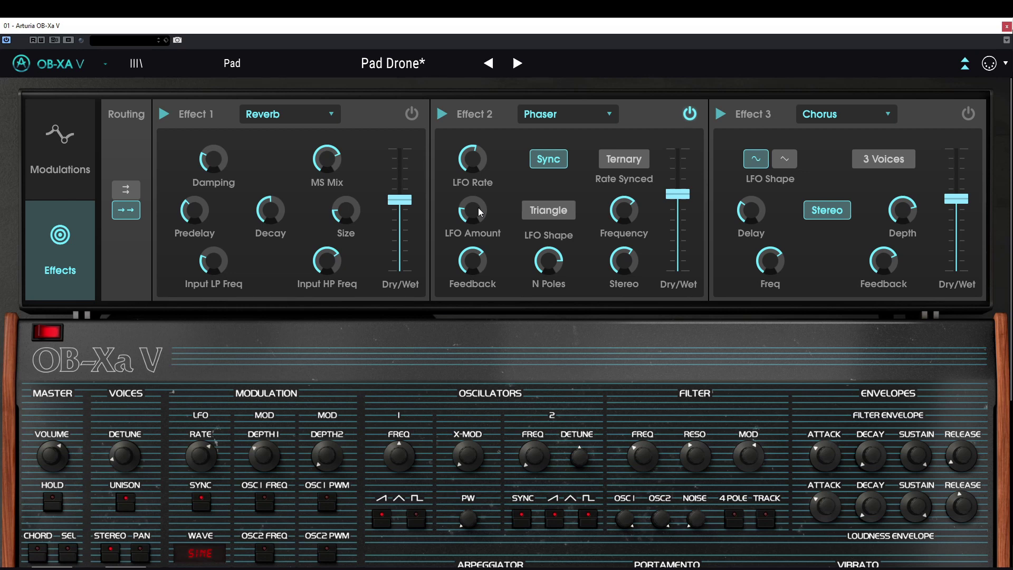
Set the phaser's LFO Amount to 0.233, try the Sample & Hold LFO shape and switch to Sine
drag(478, 208, 478, 191)
scroll(481, 212, down, 3)
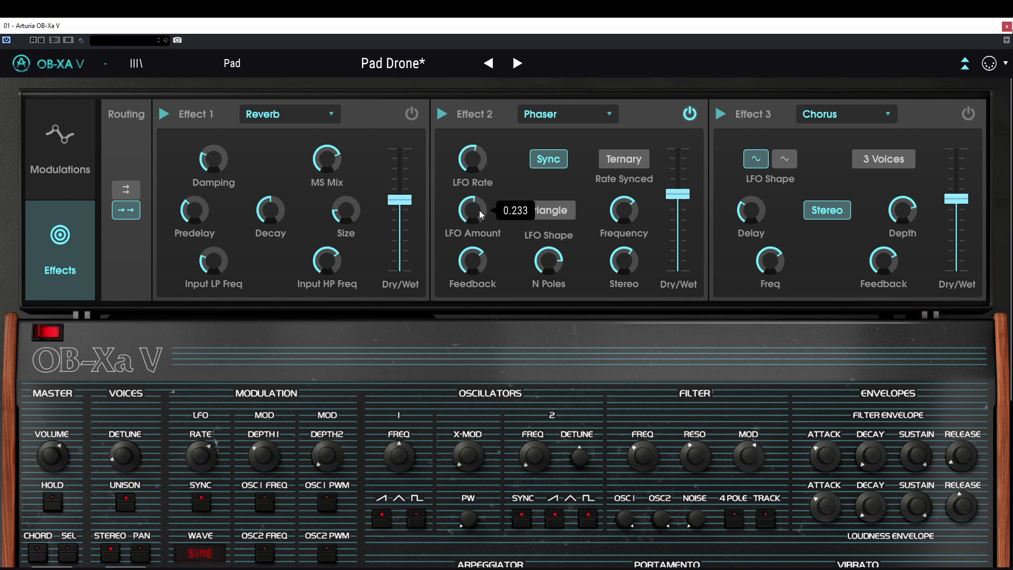
click(554, 214)
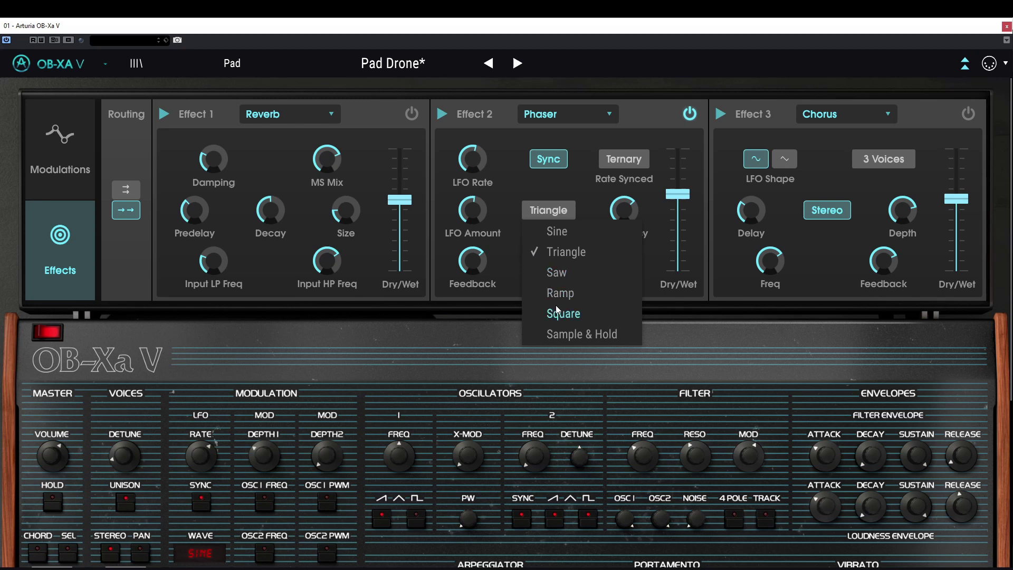
click(562, 334)
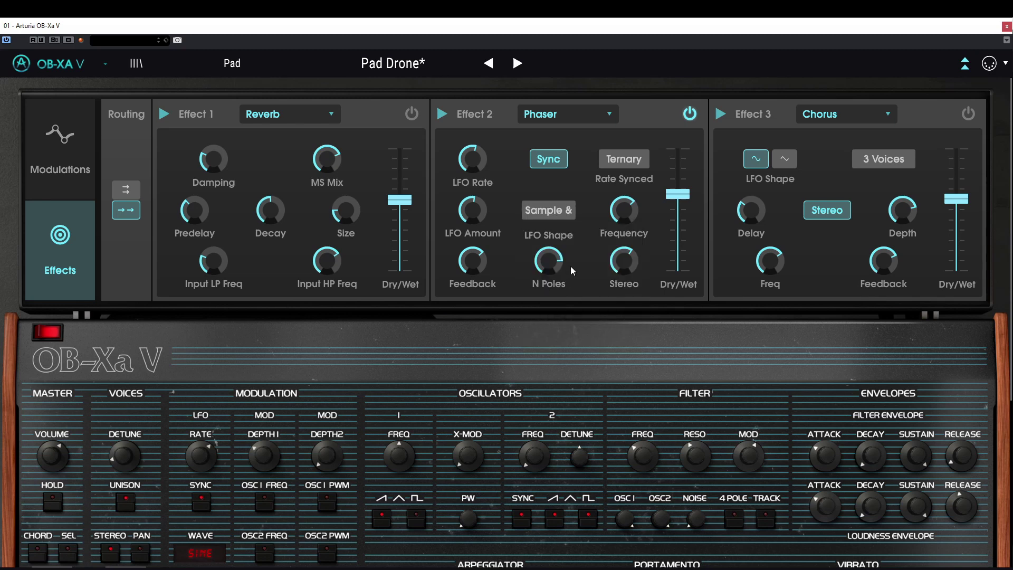
click(565, 213)
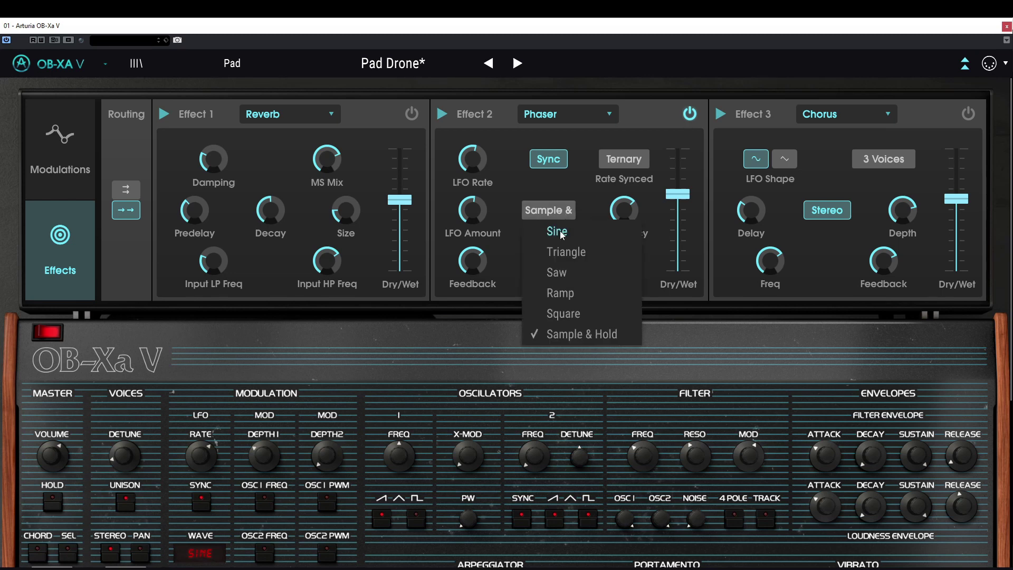
click(563, 233)
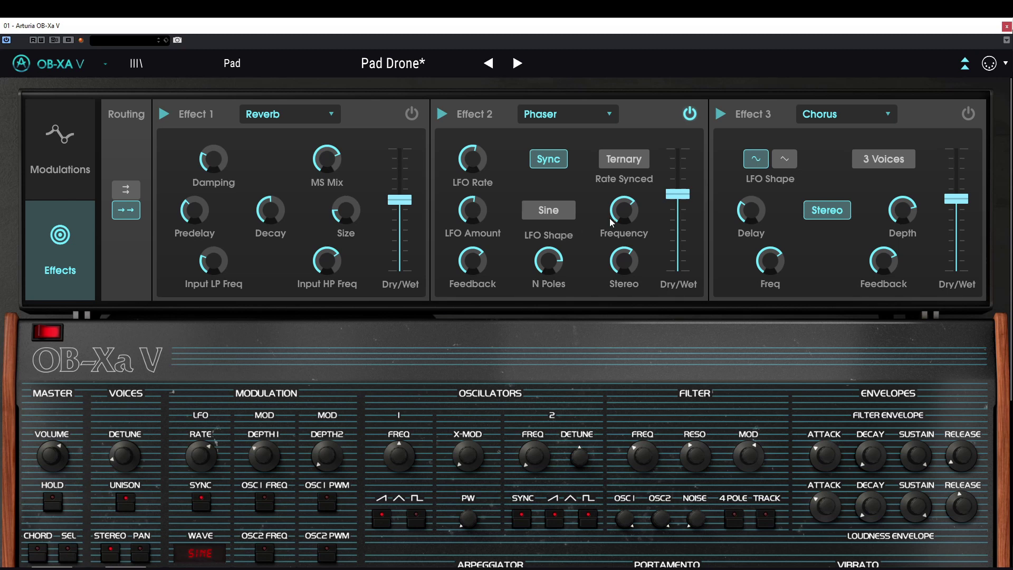
Lower the phaser's Frequency and Feedback, and set its LFO Amount to 0.070
drag(625, 214, 624, 252)
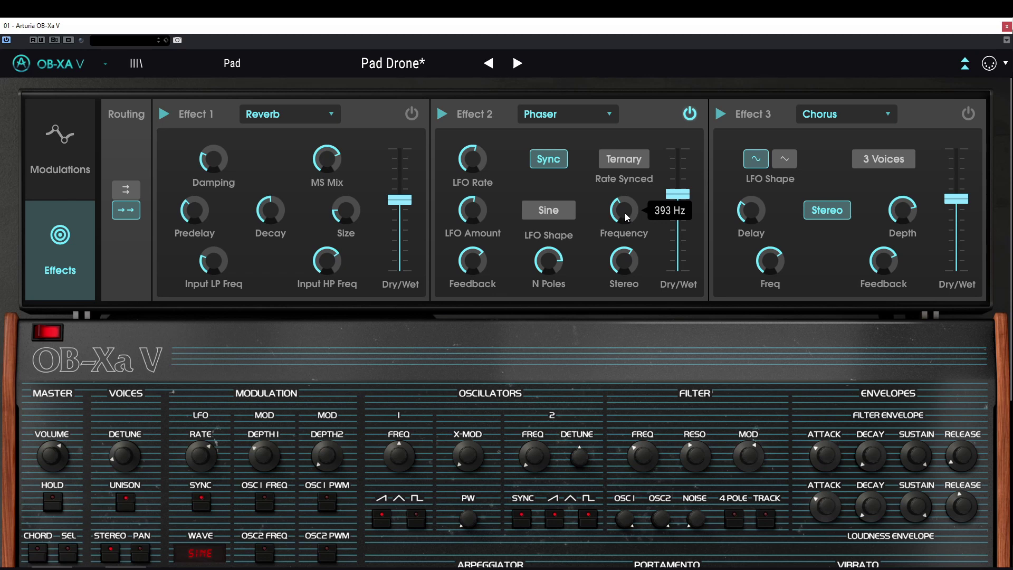
scroll(627, 221, up, 3)
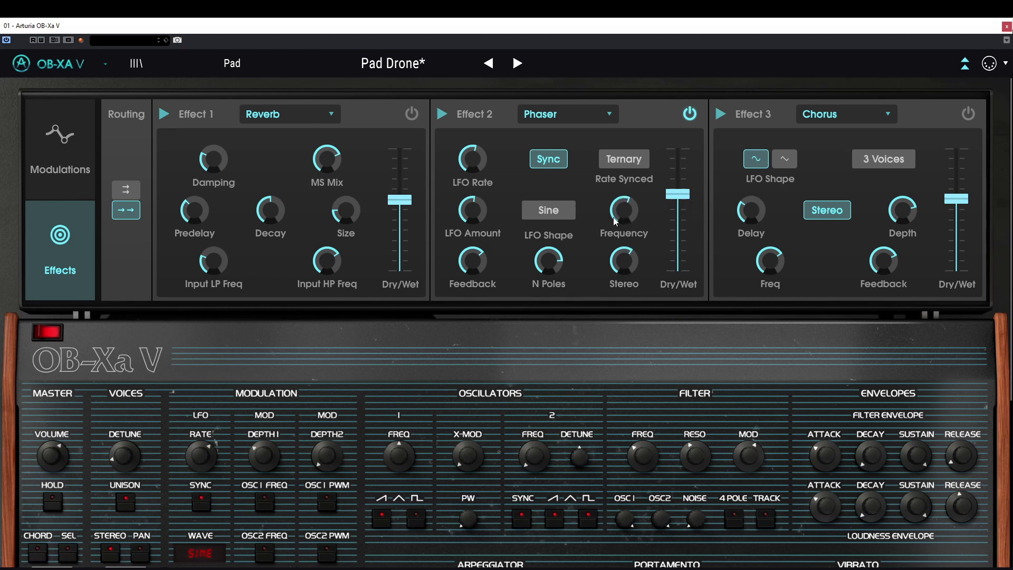
drag(478, 261, 479, 295)
scroll(620, 214, down, 5)
scroll(483, 212, down, 6)
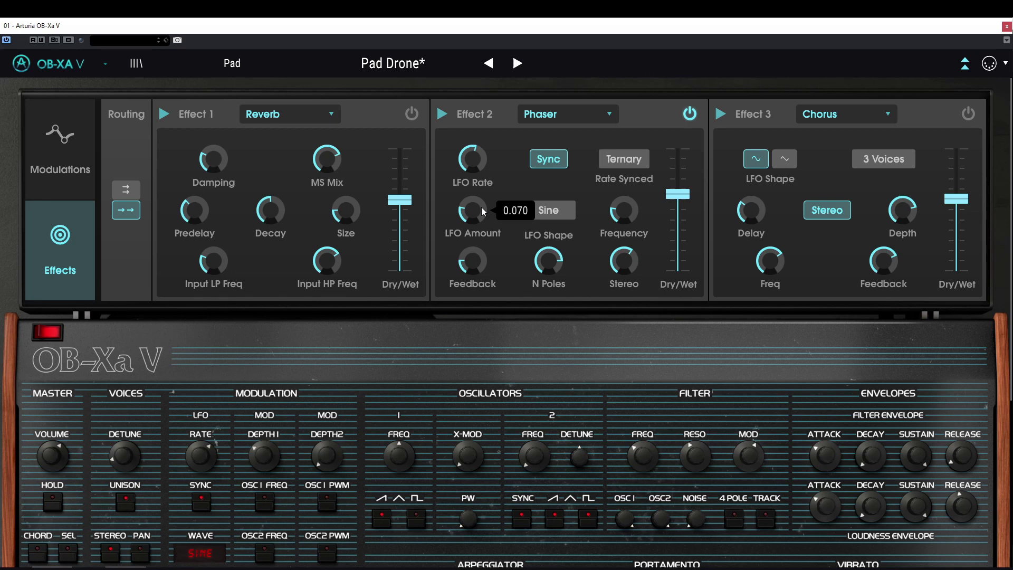
Set the phaser's N Poles to 6 and its Dry/Wet to 0.744
scroll(549, 261, down, 10)
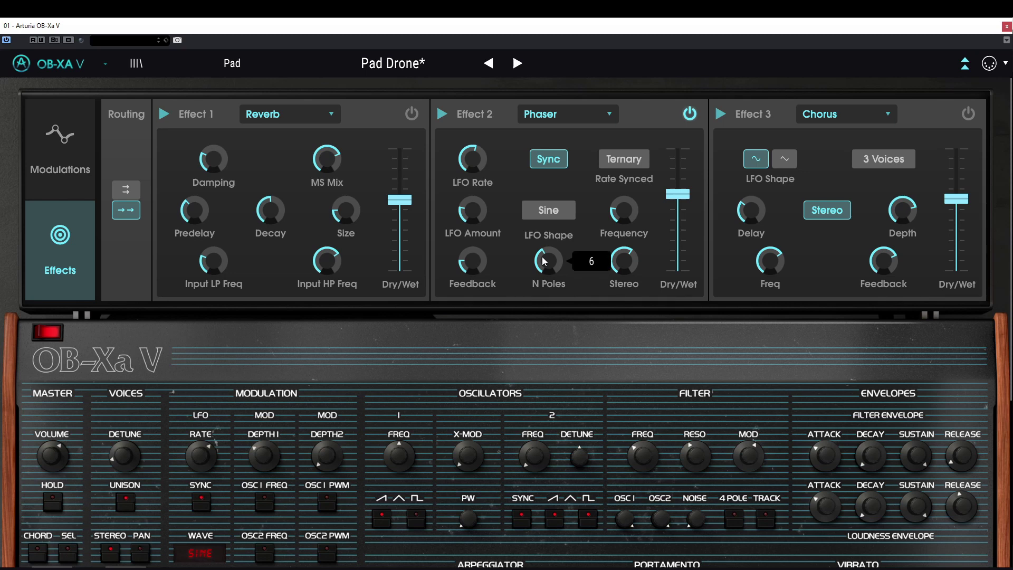
mouse_move(626, 254)
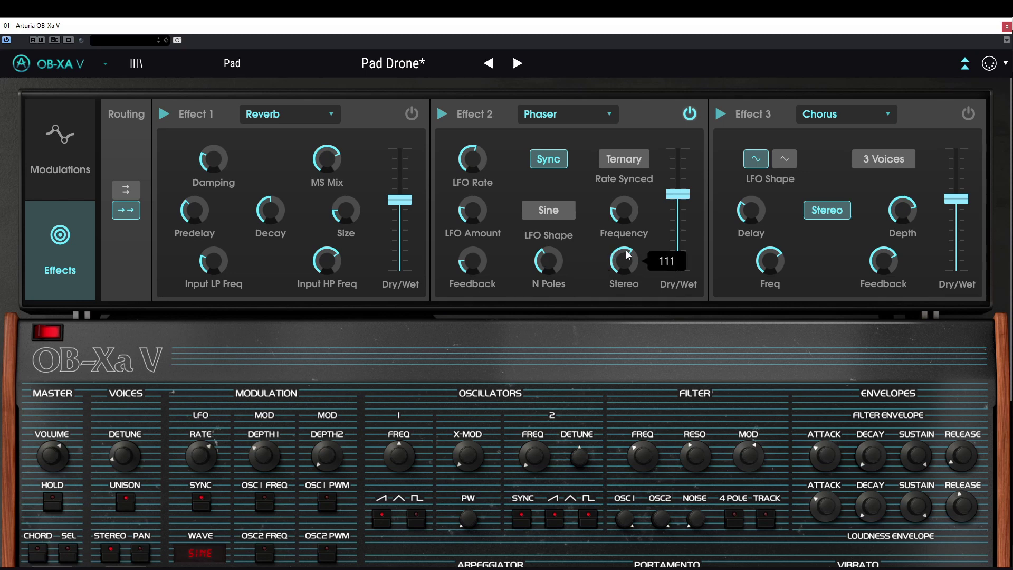
drag(678, 194, 678, 182)
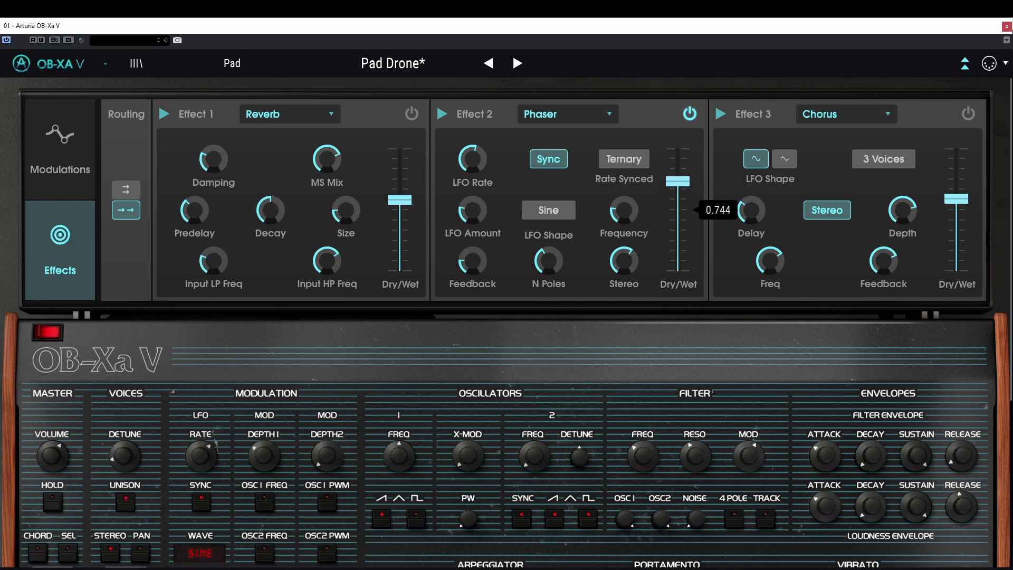
drag(620, 249, 641, 199)
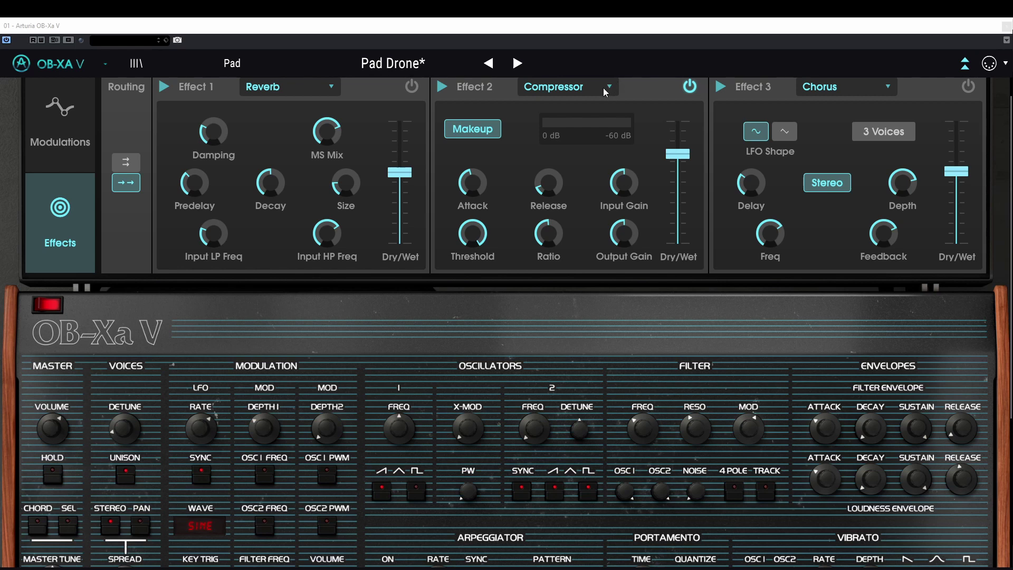
Set the compressor's Attack to 0.654 ms and adjust its Threshold and Output Gain
double_click(481, 223)
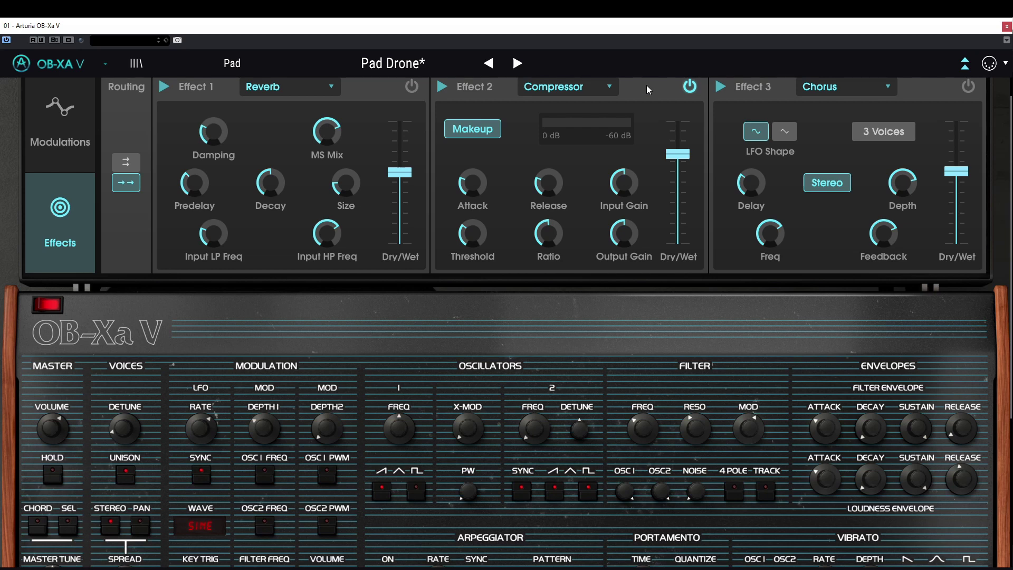
mouse_move(462, 188)
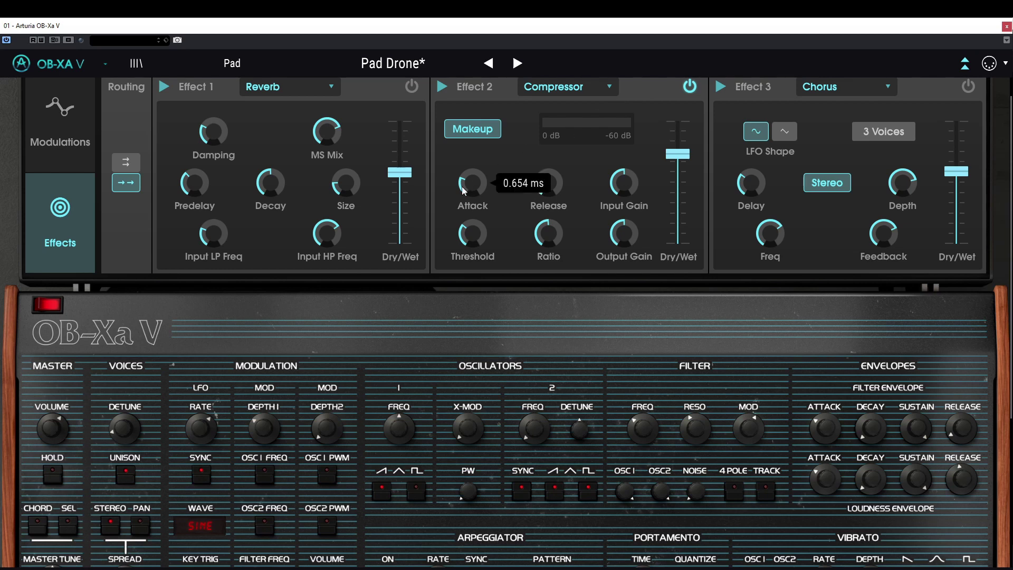
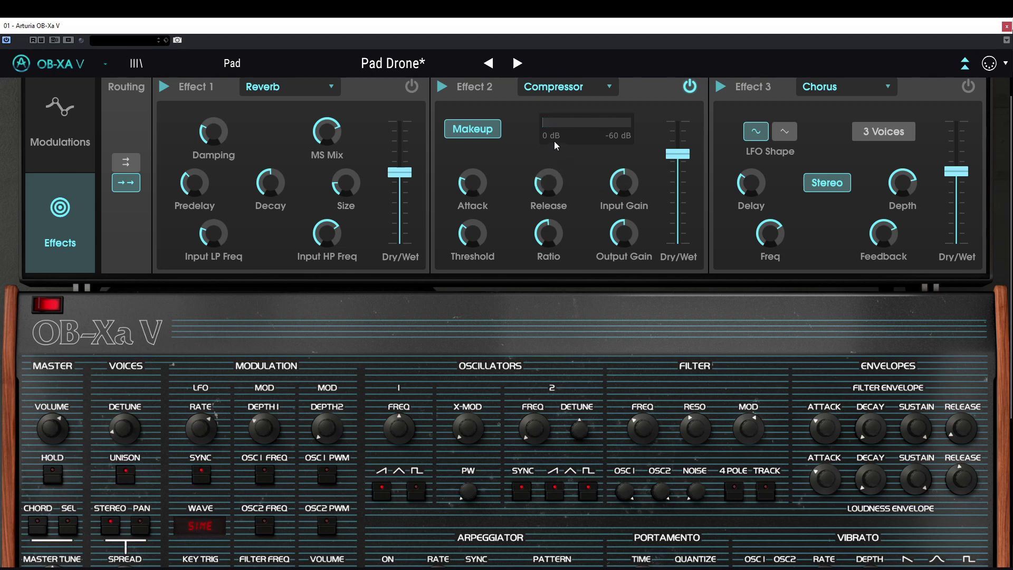
drag(473, 235, 474, 227)
mouse_move(472, 232)
mouse_down()
mouse_move(473, 246)
mouse_move(473, 231)
mouse_up()
drag(475, 241, 475, 253)
drag(622, 235, 621, 235)
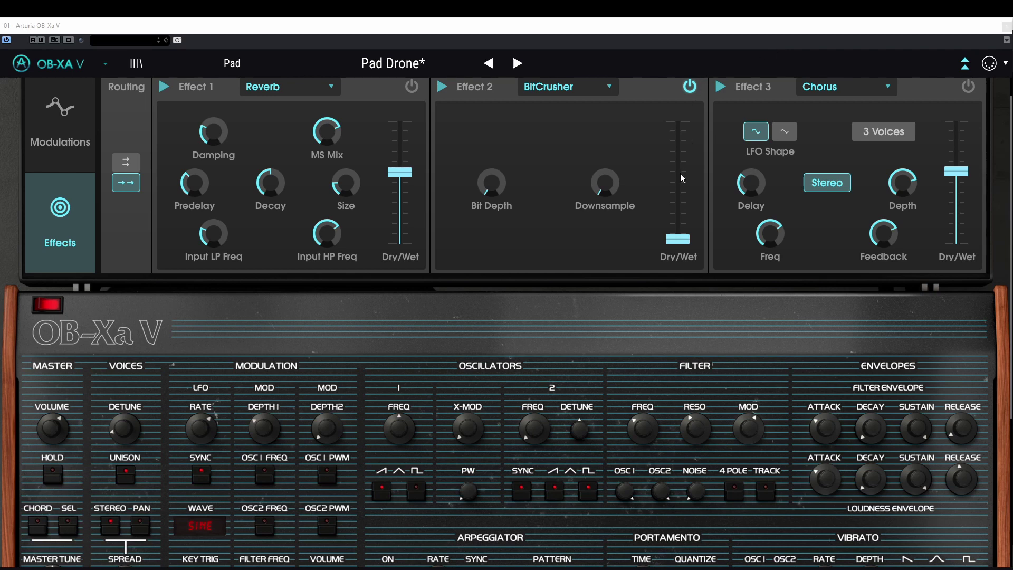
Raise the BitCrusher's Bit Depth and compare Dry/Wet at 0.00 with fully wet, leaving it at 1.00
drag(678, 245, 678, 211)
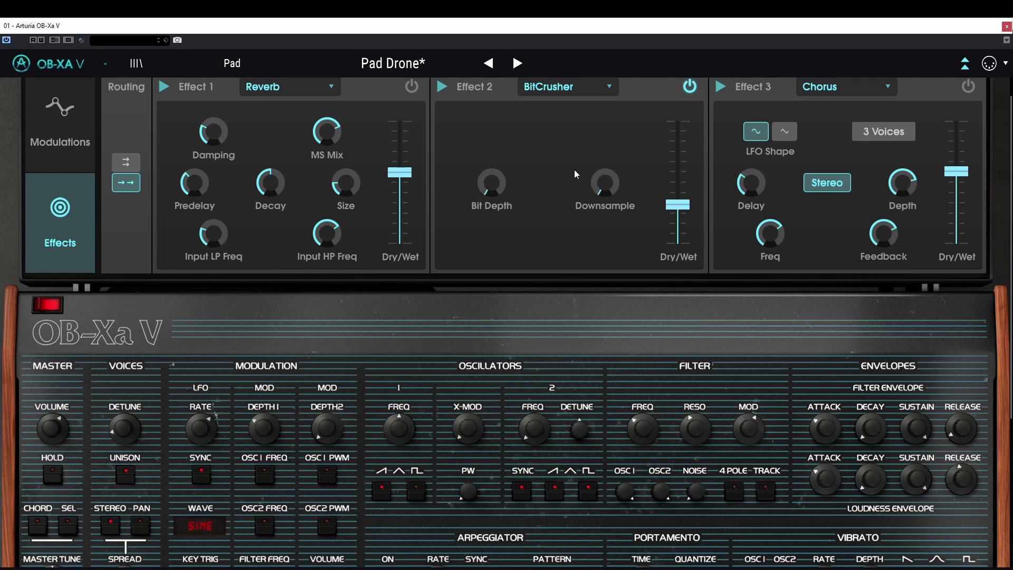
drag(485, 184, 485, 154)
drag(679, 209, 678, 244)
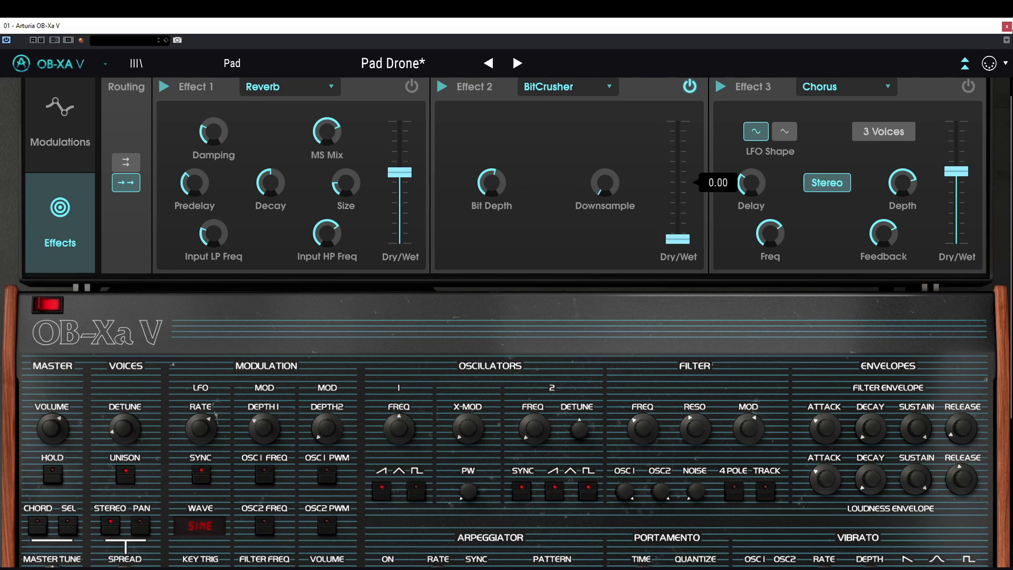
drag(678, 239, 678, 126)
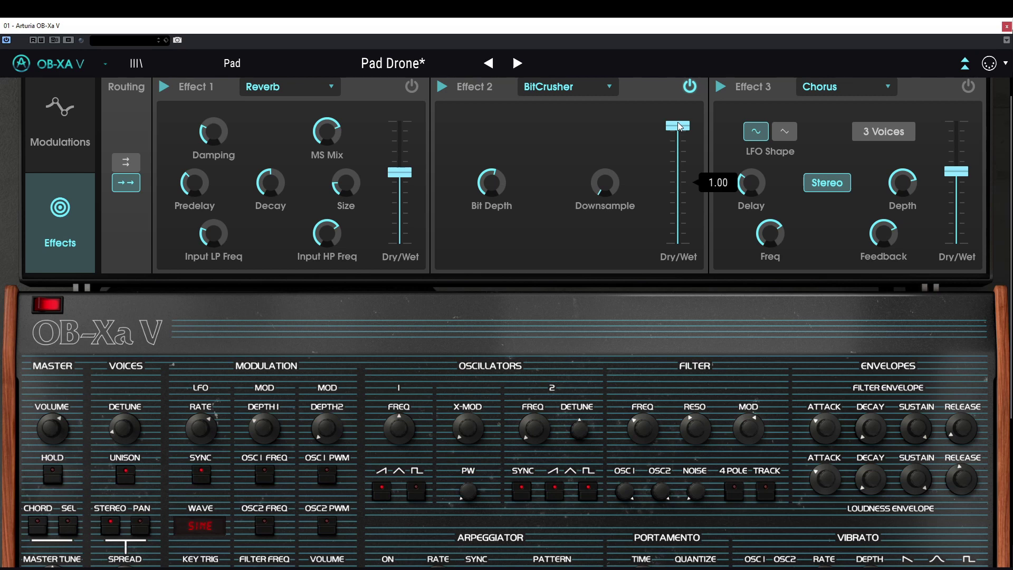
Set the BitCrusher's Downsample to 6.92 x
mouse_move(605, 182)
mouse_down()
mouse_move(605, 102)
mouse_move(609, 248)
mouse_move(615, 182)
mouse_up()
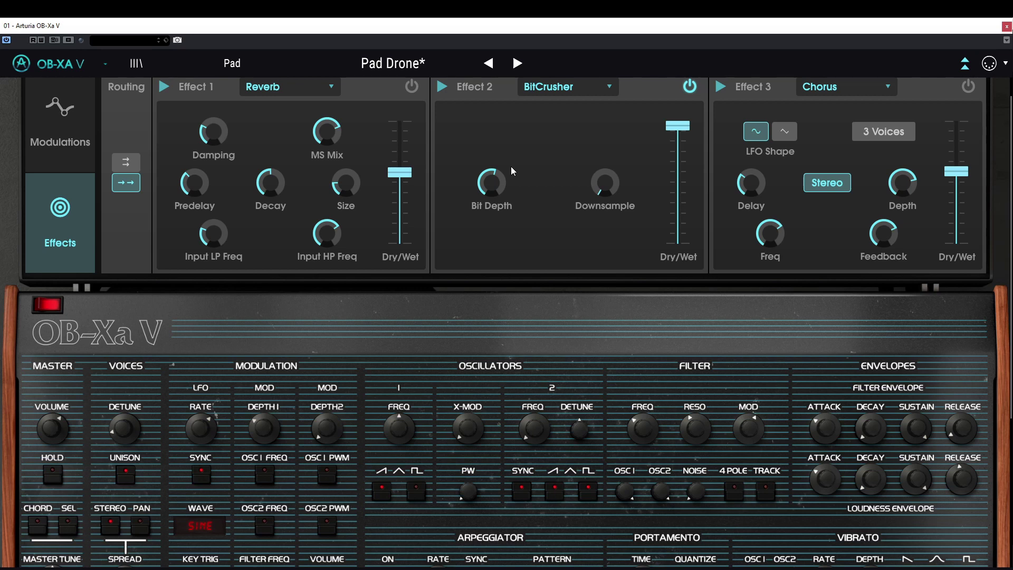
mouse_move(602, 189)
mouse_down()
mouse_move(603, 177)
mouse_move(606, 184)
mouse_up()
scroll(606, 185, down, 3)
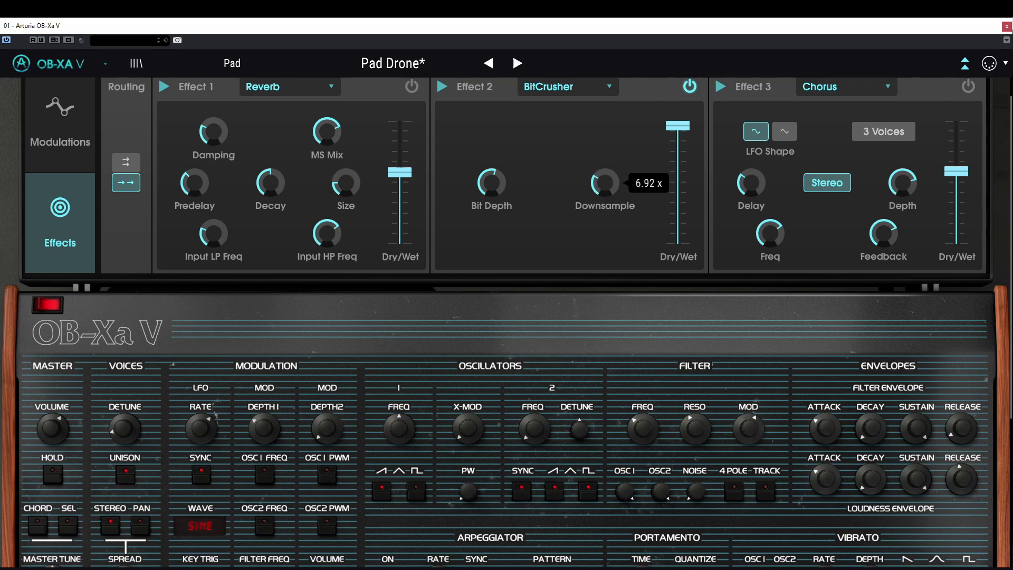
scroll(606, 184, down, 1)
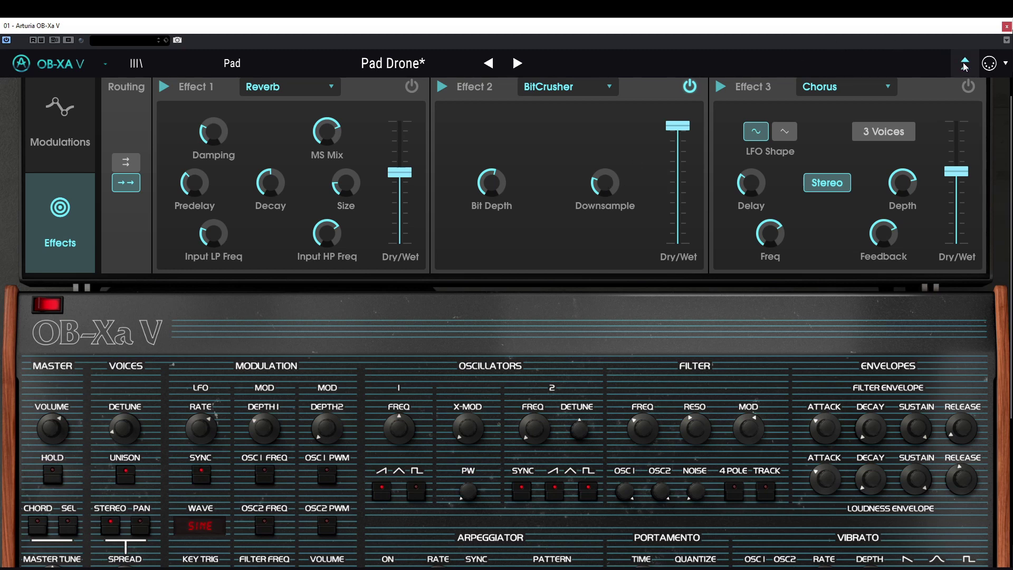
Route the mod wheel (MW) to BitCr 2 D/W in the Modulation Matrix with an amount of 1.00
click(60, 106)
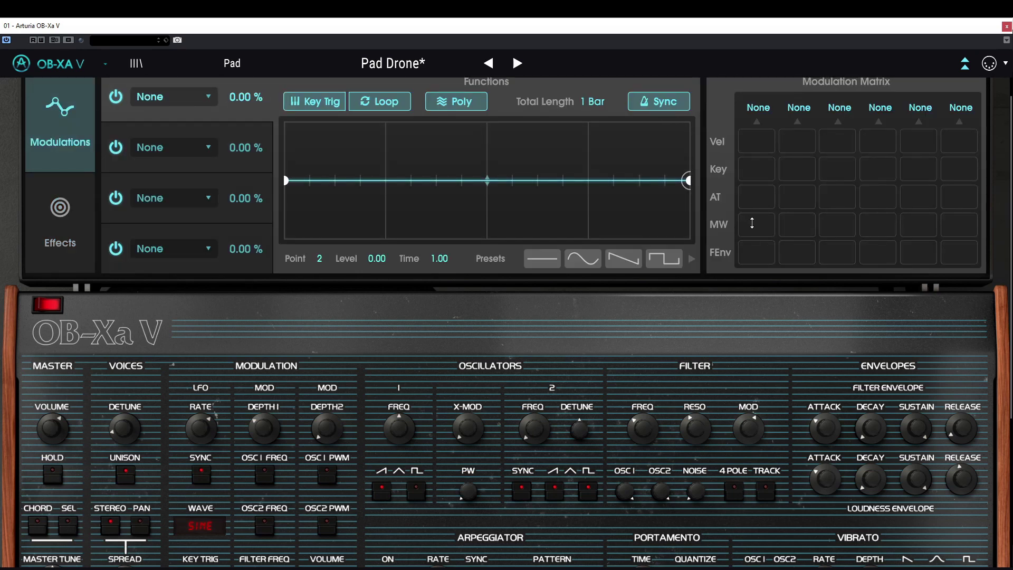
click(752, 222)
drag(752, 222, 752, 196)
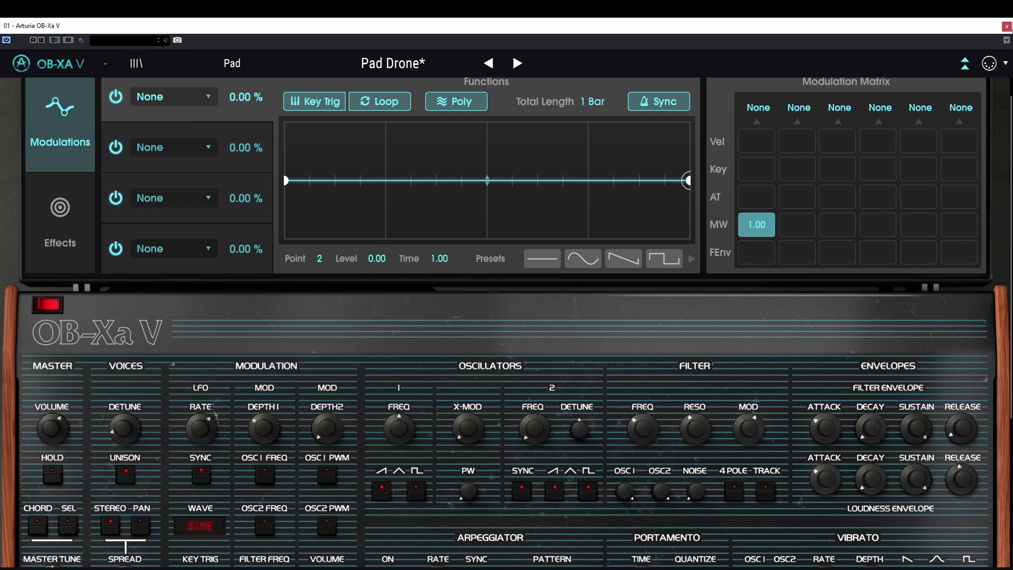
click(757, 109)
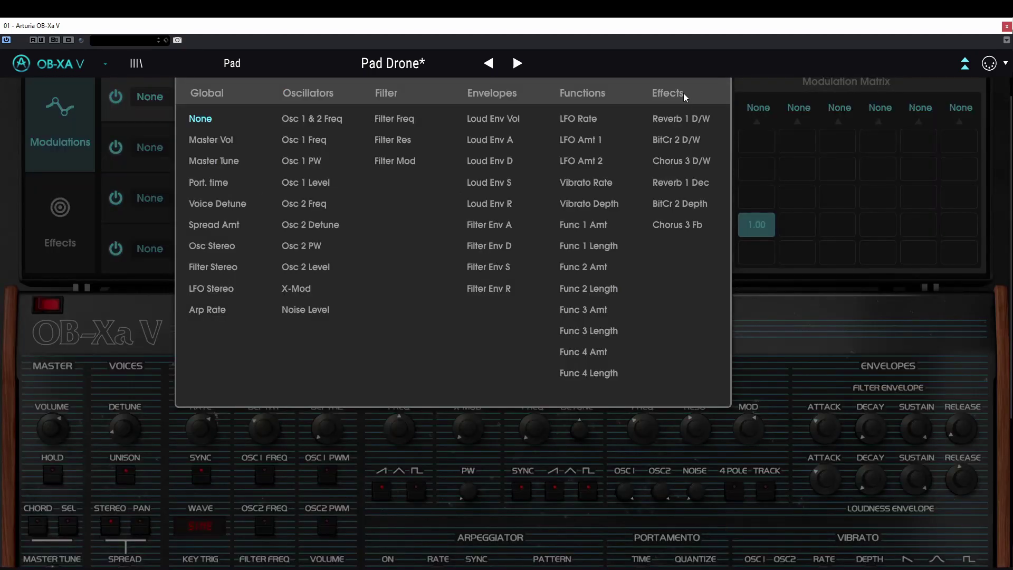
click(690, 142)
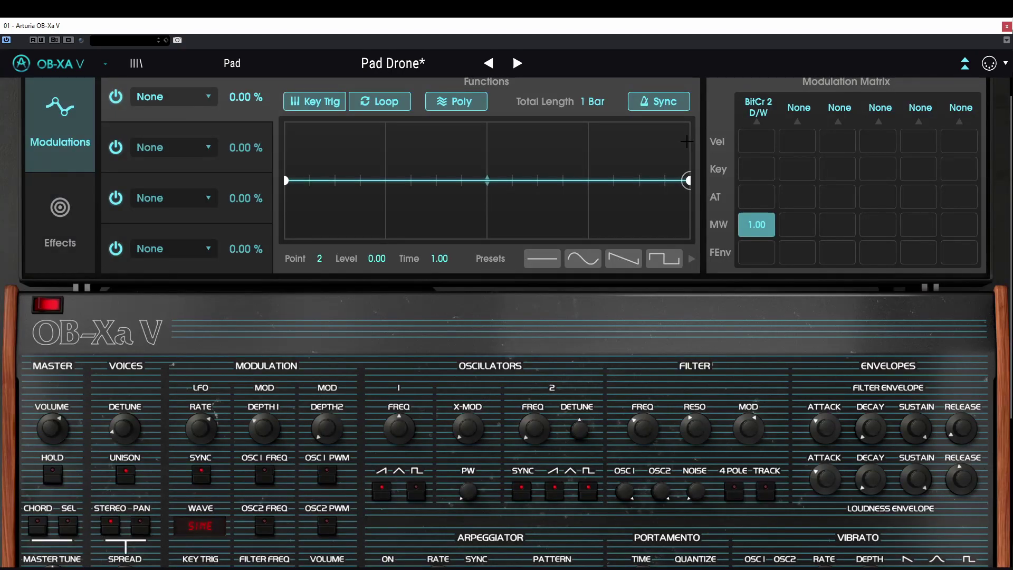
Collapse the advanced section and move the modulation lever beside the keyboard to try the BitCrusher routing
click(965, 64)
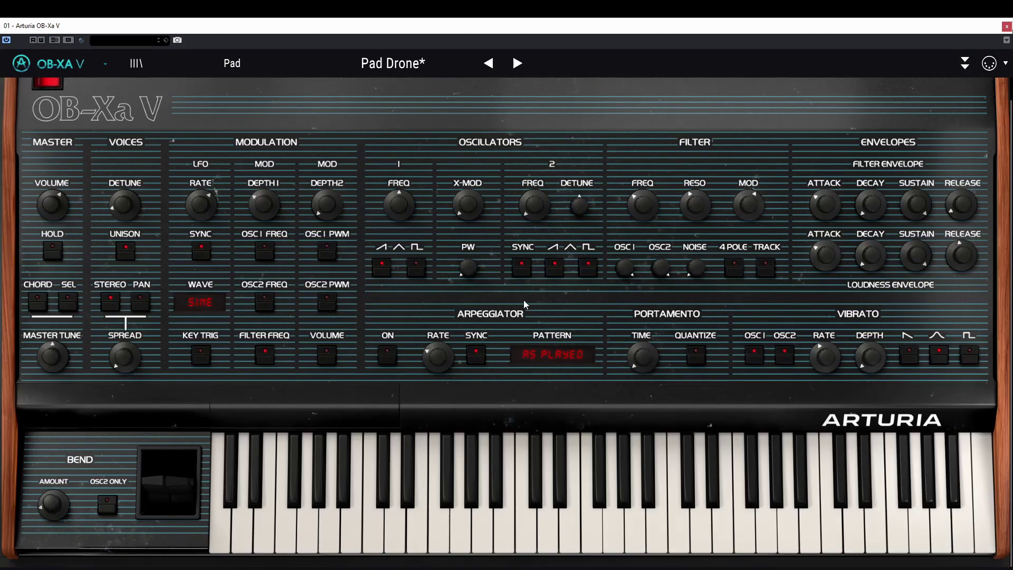
drag(168, 499, 169, 464)
click(182, 486)
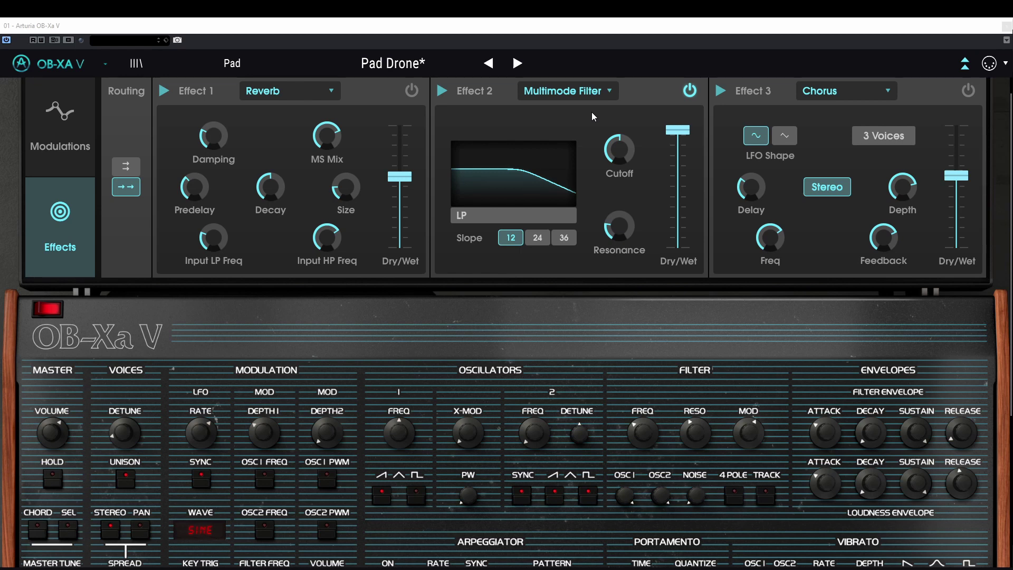
Check the Multimode Filter's available modes without leaving LP, and try the 24 and 36 slopes
click(482, 213)
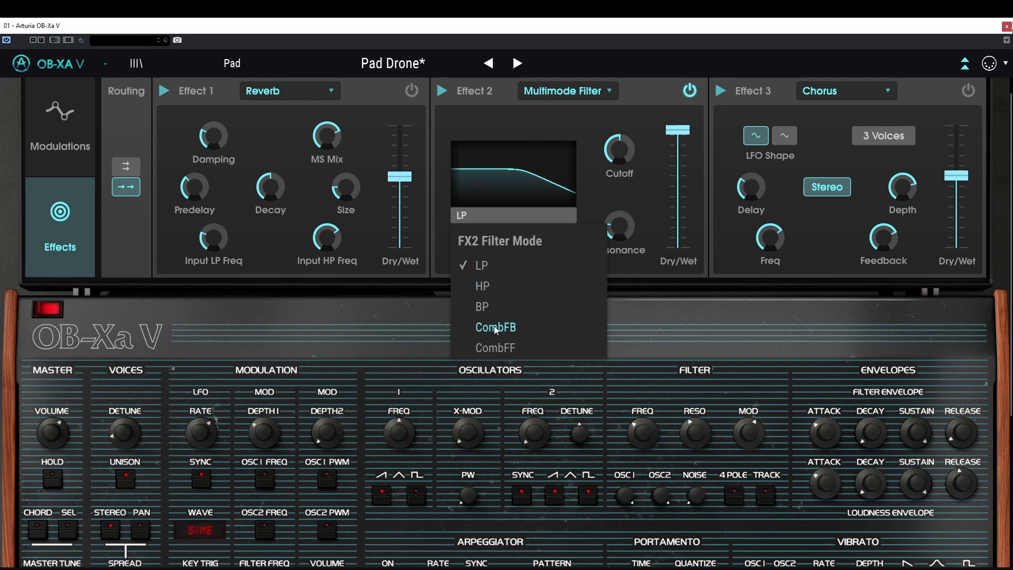
click(572, 124)
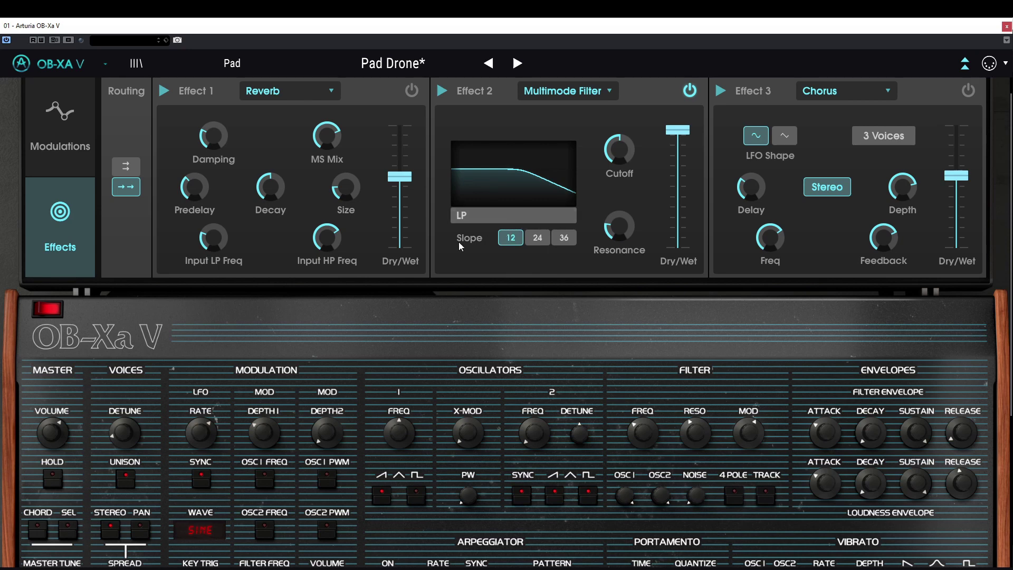
click(543, 240)
click(564, 237)
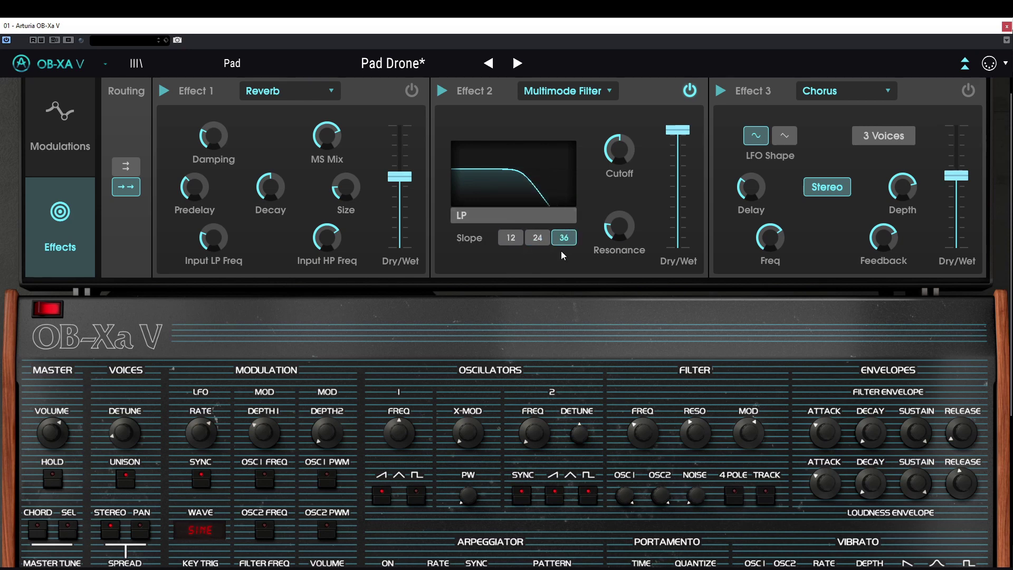
Raise the Multimode Filter's Resonance to 1.74, sweep its Cutoff and set the slope to 24
mouse_move(601, 228)
mouse_down()
mouse_move(612, 210)
mouse_move(618, 230)
mouse_up()
mouse_move(619, 230)
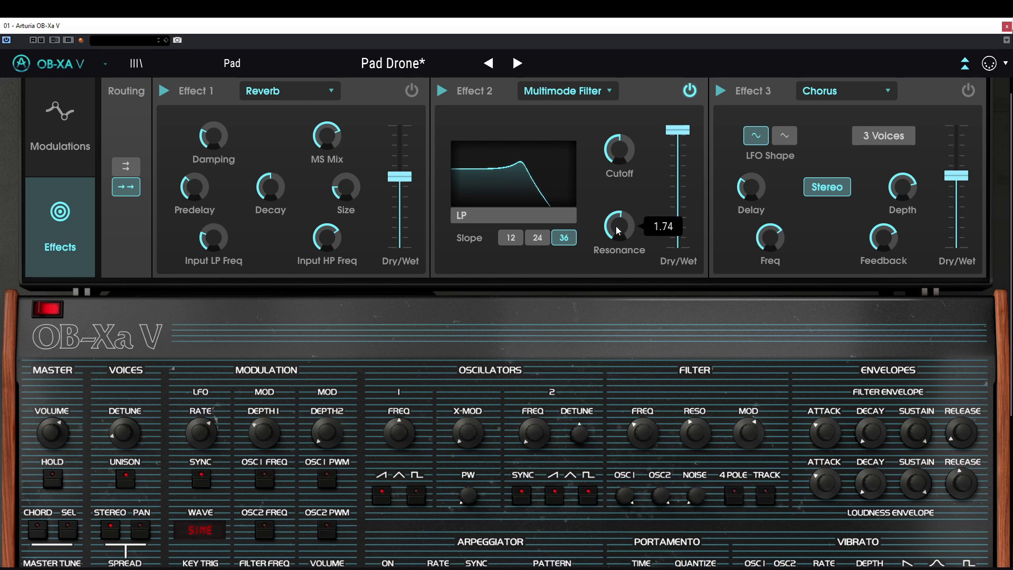
mouse_move(619, 150)
mouse_down()
mouse_move(619, 169)
mouse_move(619, 132)
mouse_move(619, 163)
mouse_move(619, 137)
mouse_move(610, 153)
mouse_up()
click(538, 238)
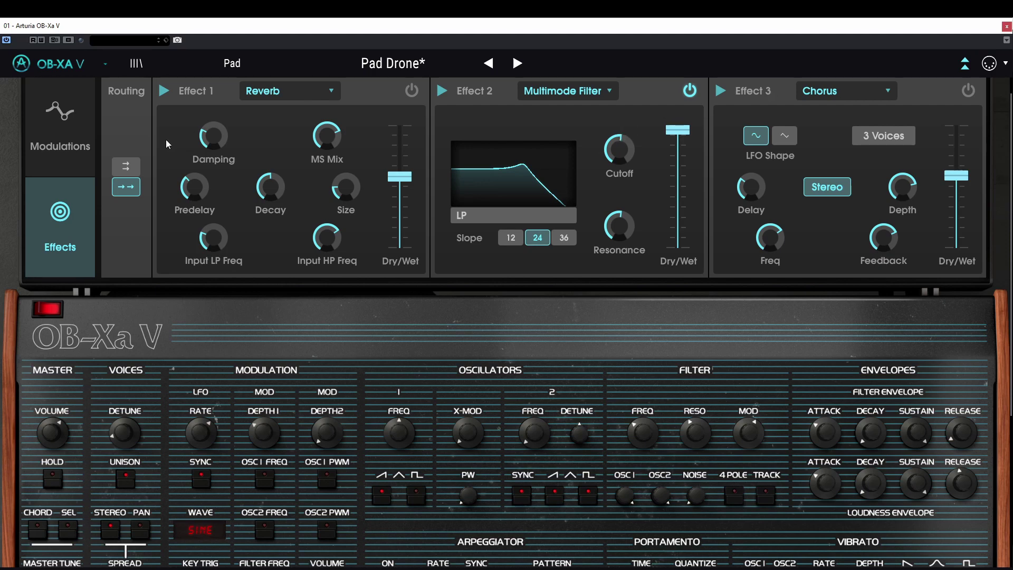
Change the first Modulation Matrix destination, driven by the mod wheel, from MMF 2 D/W to MMF 2 Cutoff
click(57, 142)
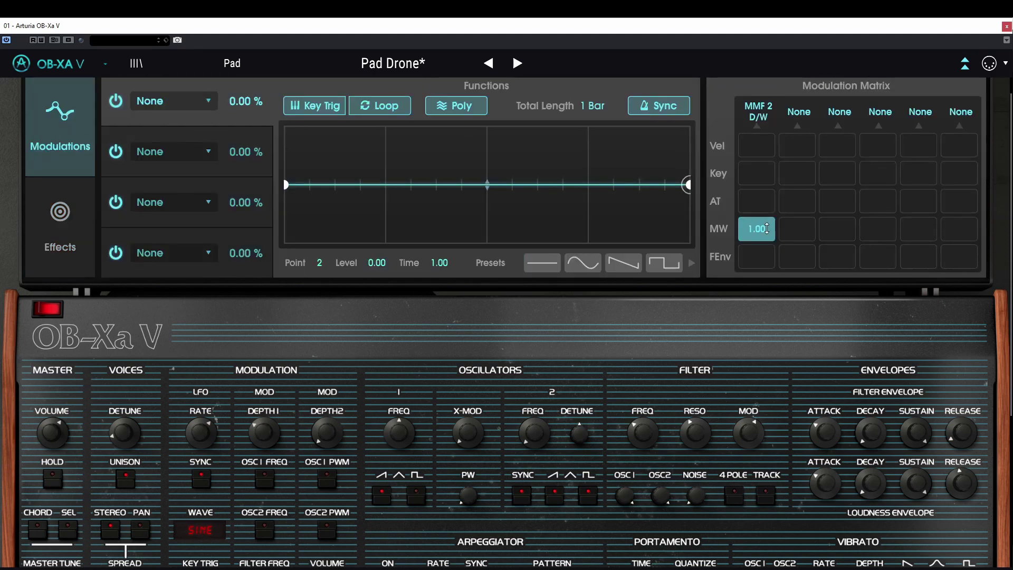
click(752, 112)
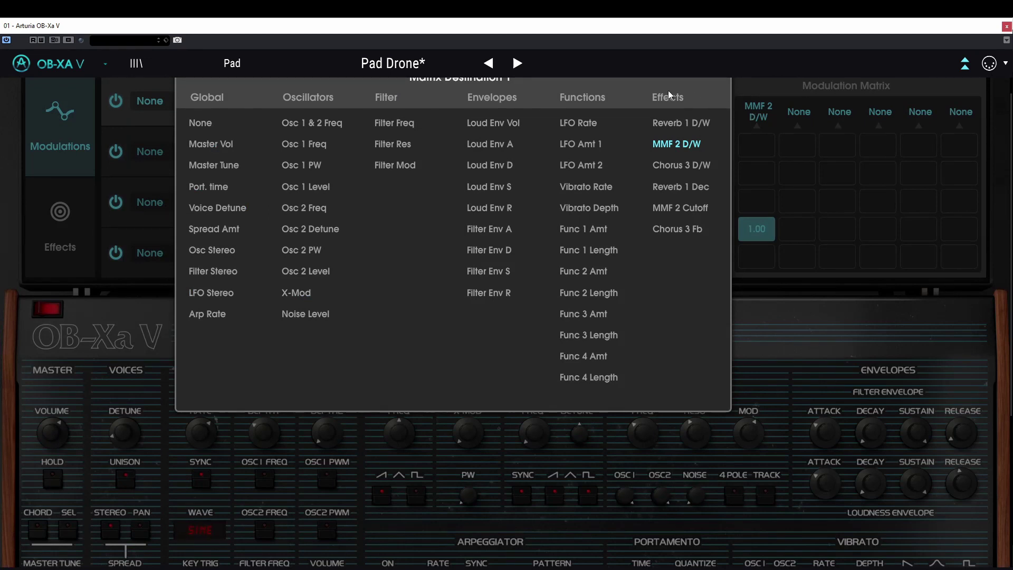
click(676, 209)
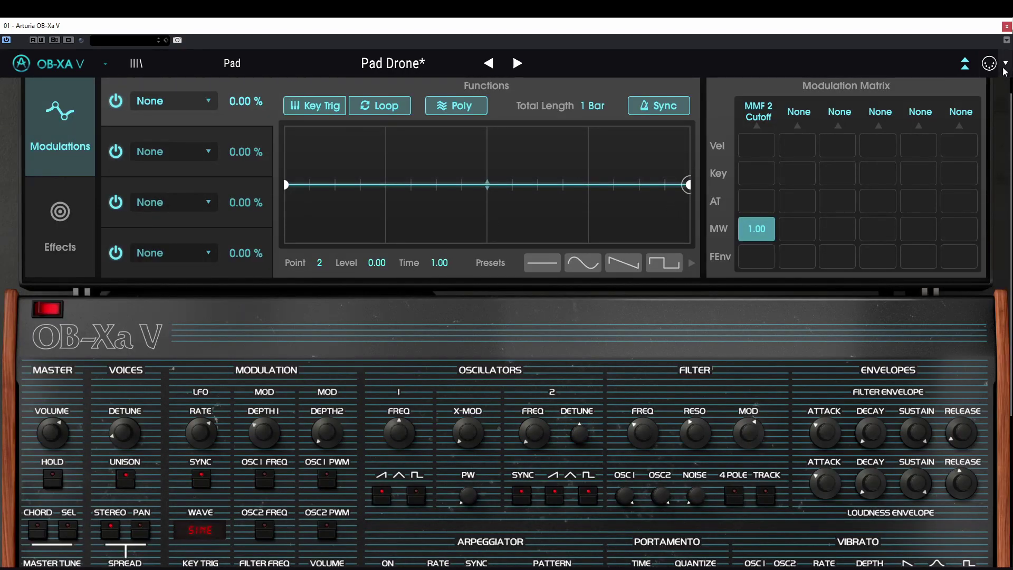
Collapse the advanced section to try the cutoff routing with the modulation lever, and reopen the Effects settings
click(964, 63)
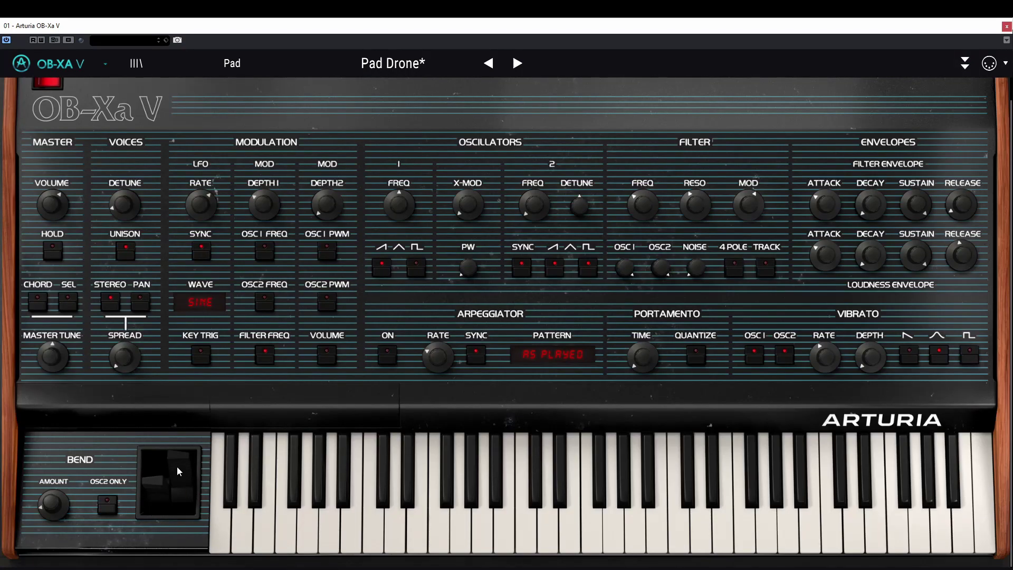
mouse_move(177, 468)
mouse_down()
mouse_move(176, 448)
mouse_move(176, 468)
mouse_up()
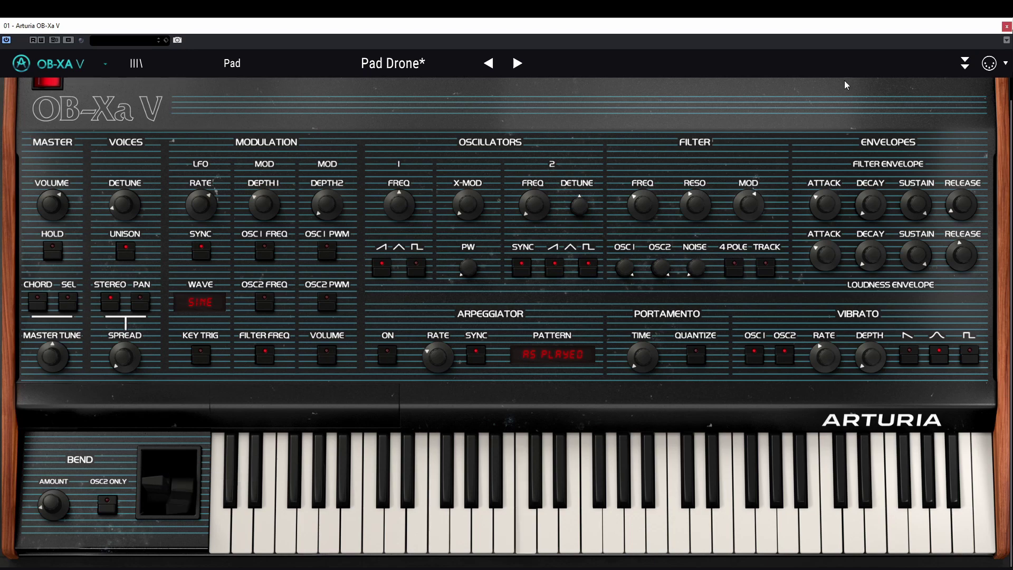
click(966, 66)
click(68, 209)
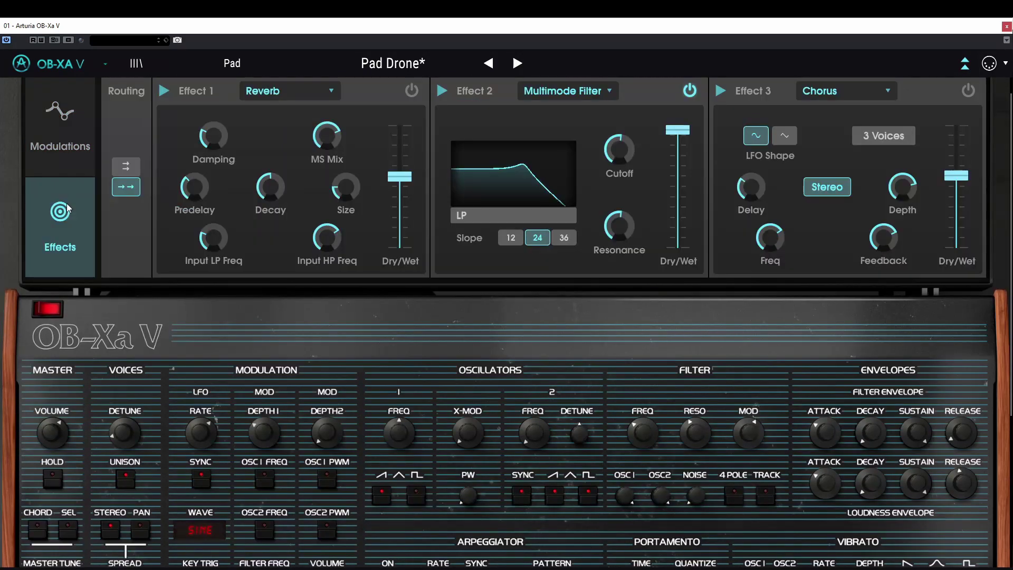